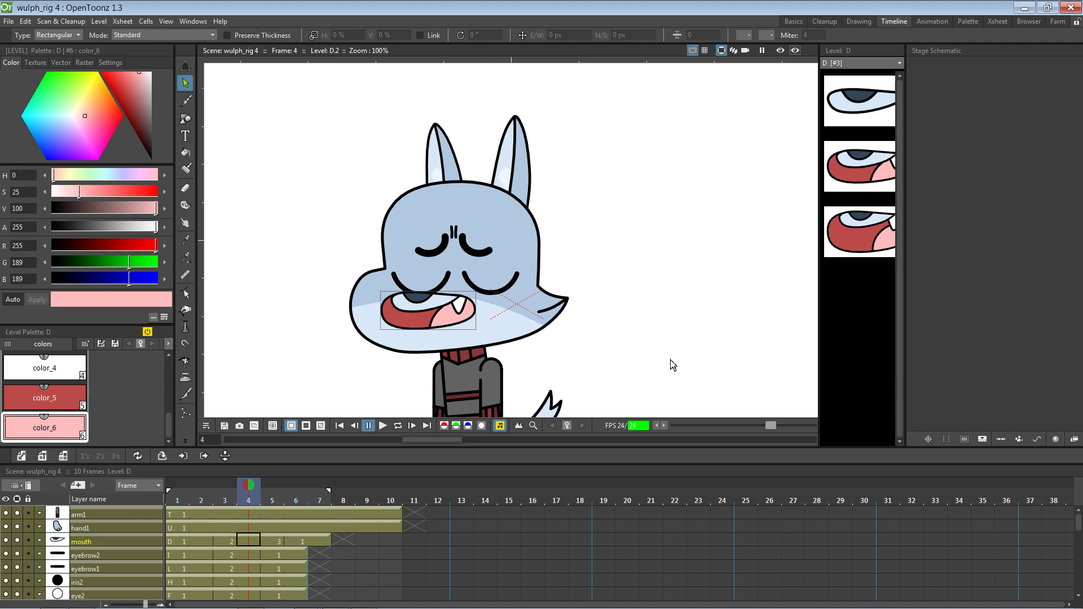
Switch to Windows Photo Viewer and browse the reference pictures to examine the character's mouth expressions
key("alt+Tab")
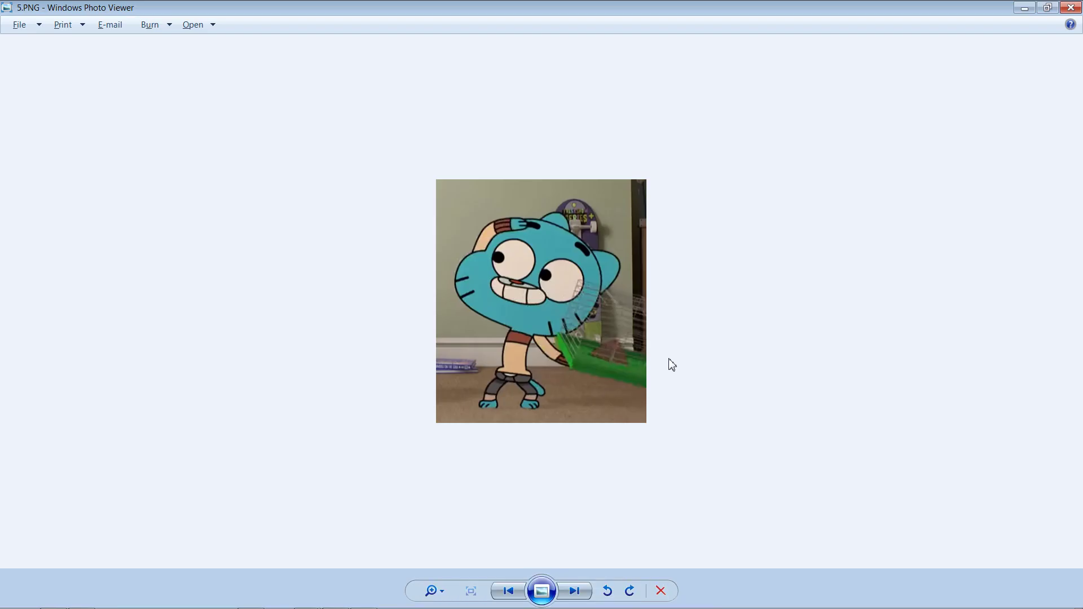
key("Right")
key("Right")
key("Right")
key("Right")
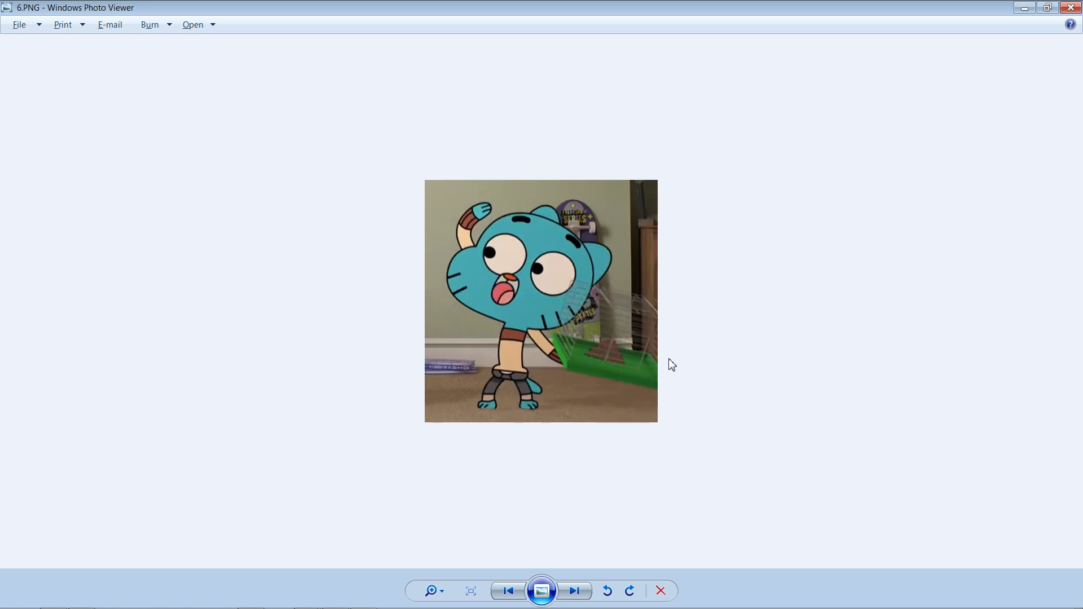
key("Left")
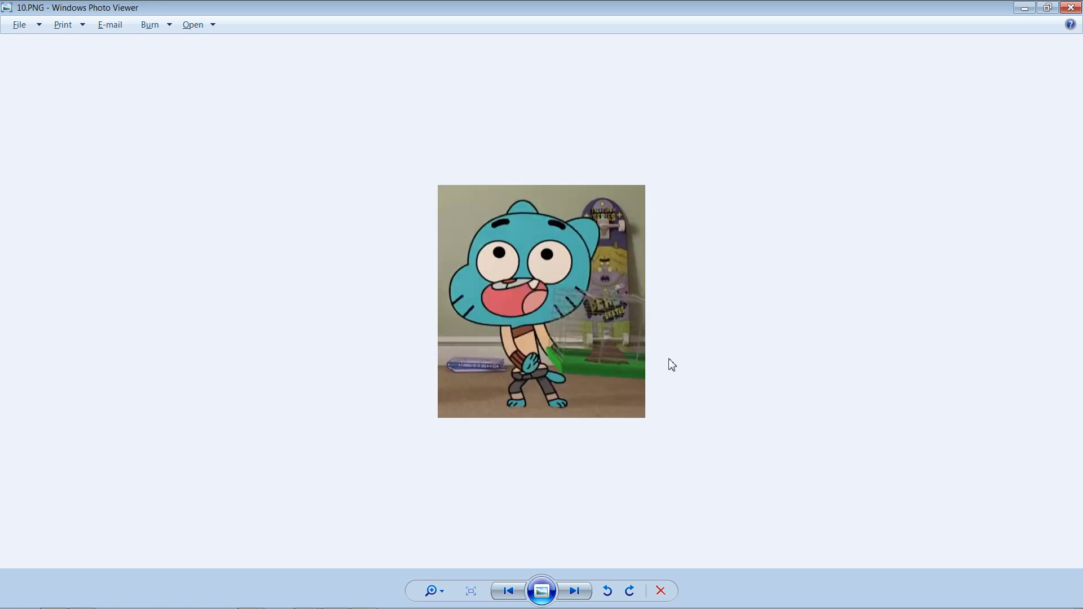
key("Left")
key("Right")
key("Right")
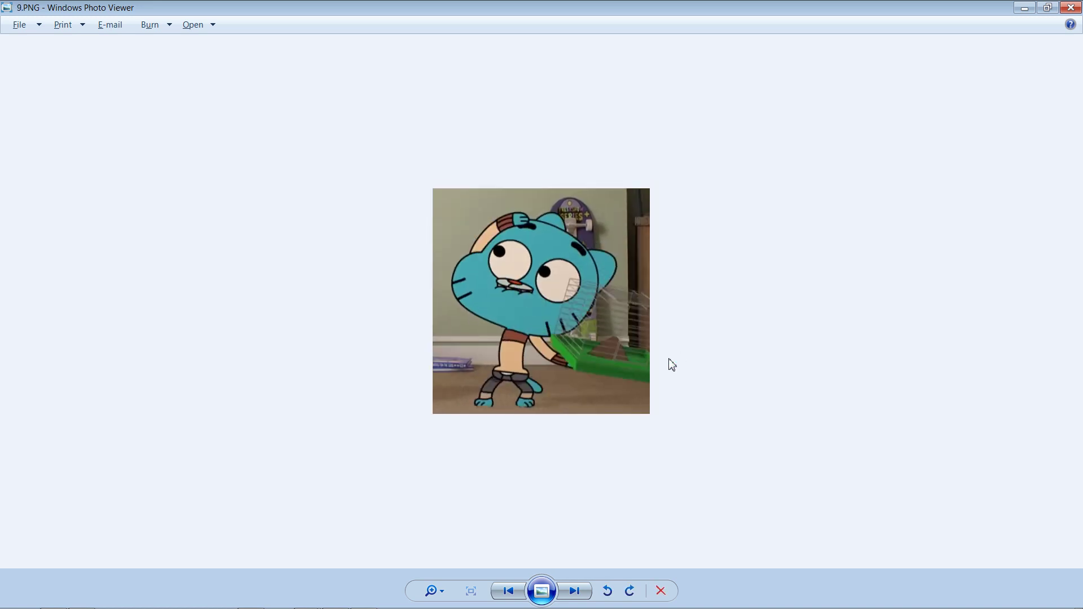
key("Right")
key("Right")
key("Right")
key("Right")
key("Right")
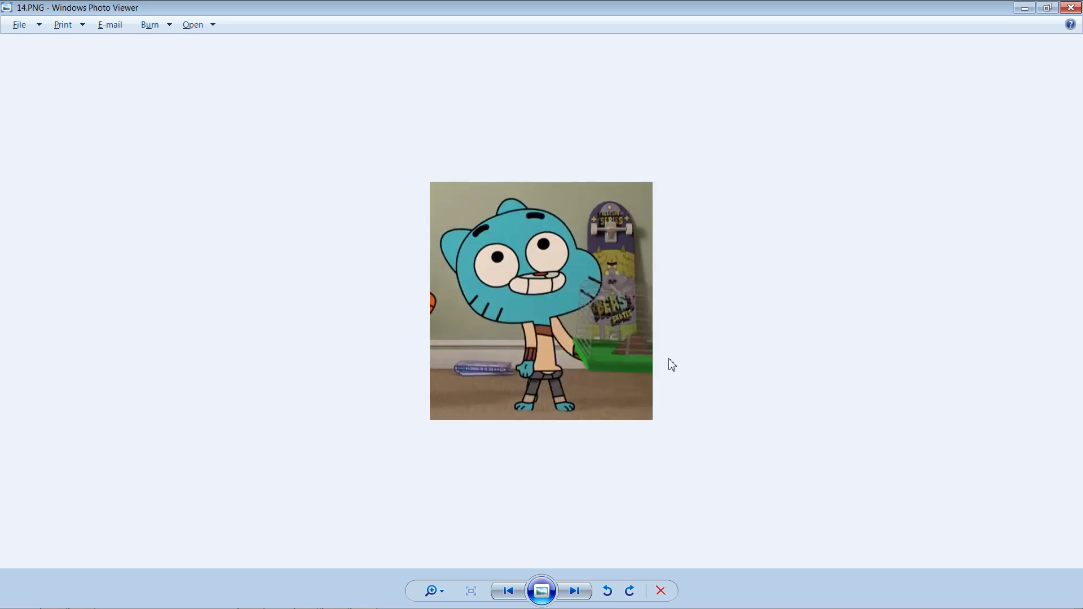
key("Right")
key("Right")
key("Right")
key("Right")
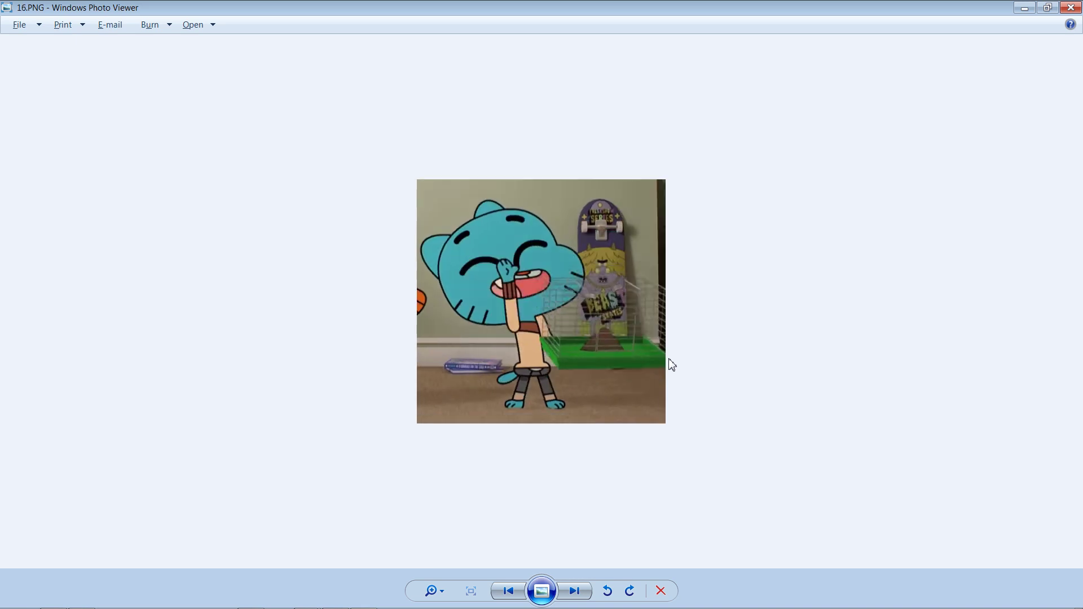
key("Right")
key("Right")
key("Right")
key("Right")
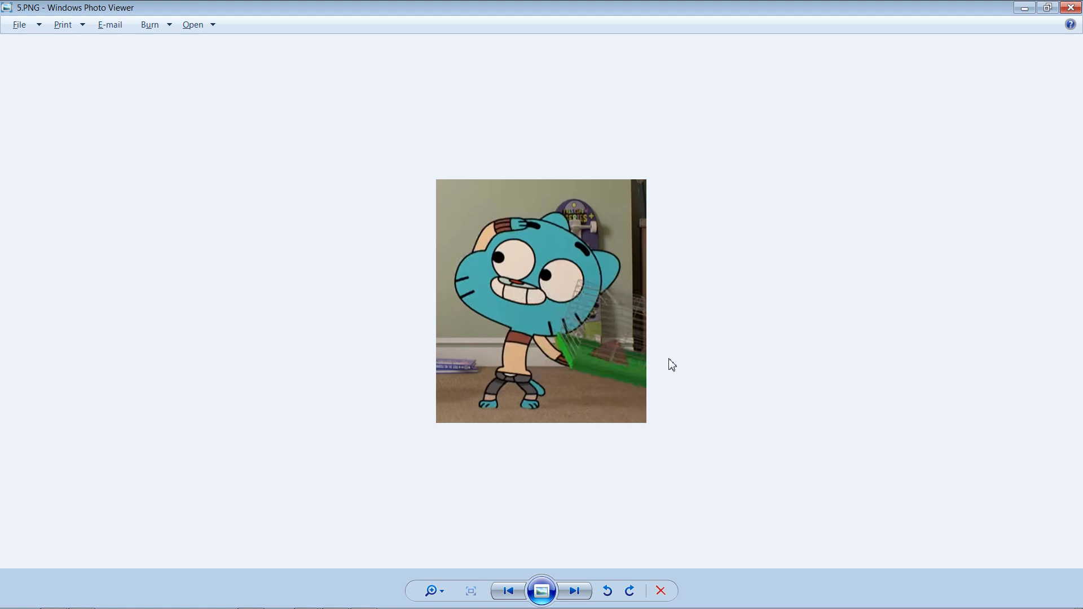
Go through the reference pictures again from 5.PNG onward, comparing the open and clenched mouth shapes
key("Right")
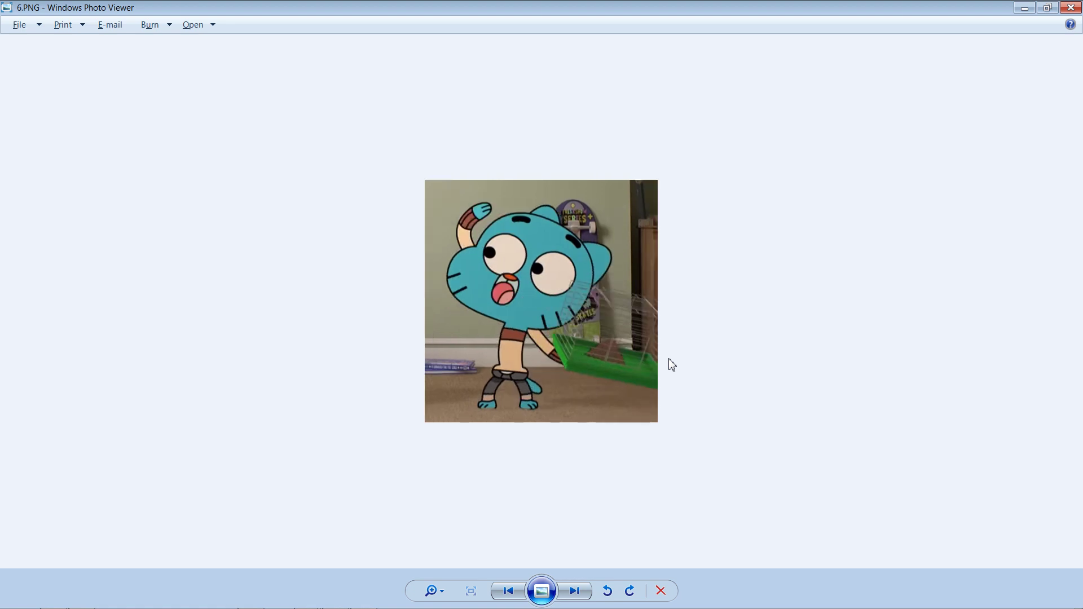
key("Right")
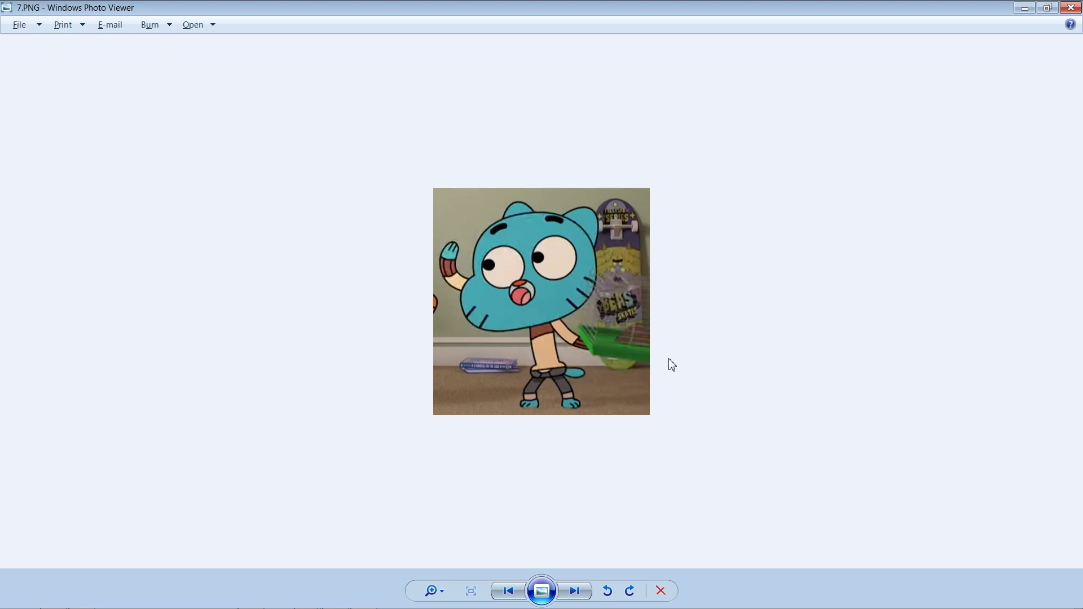
key("Right")
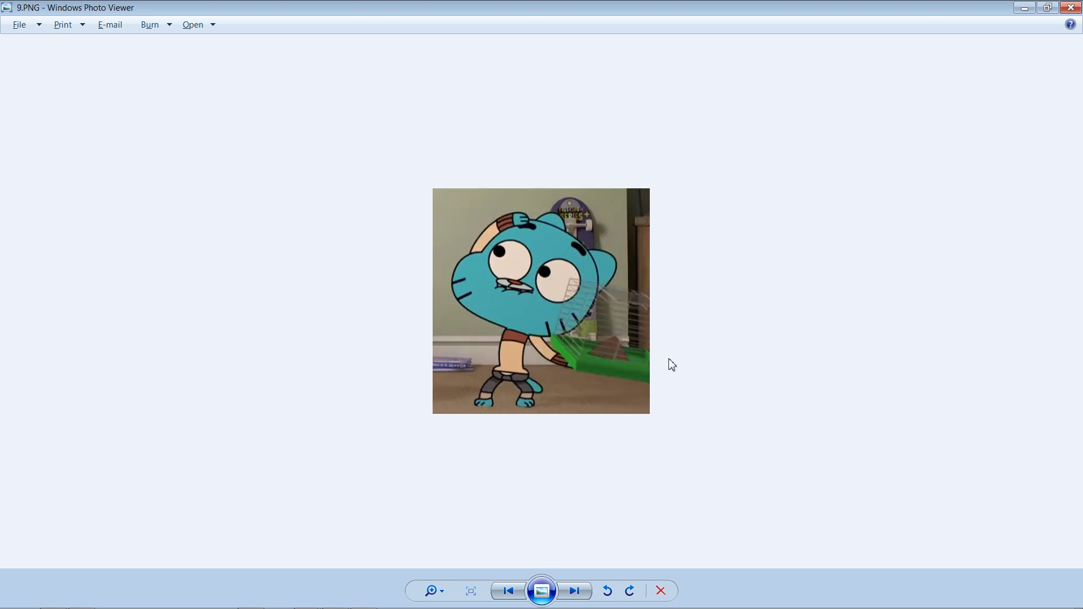
key("Right")
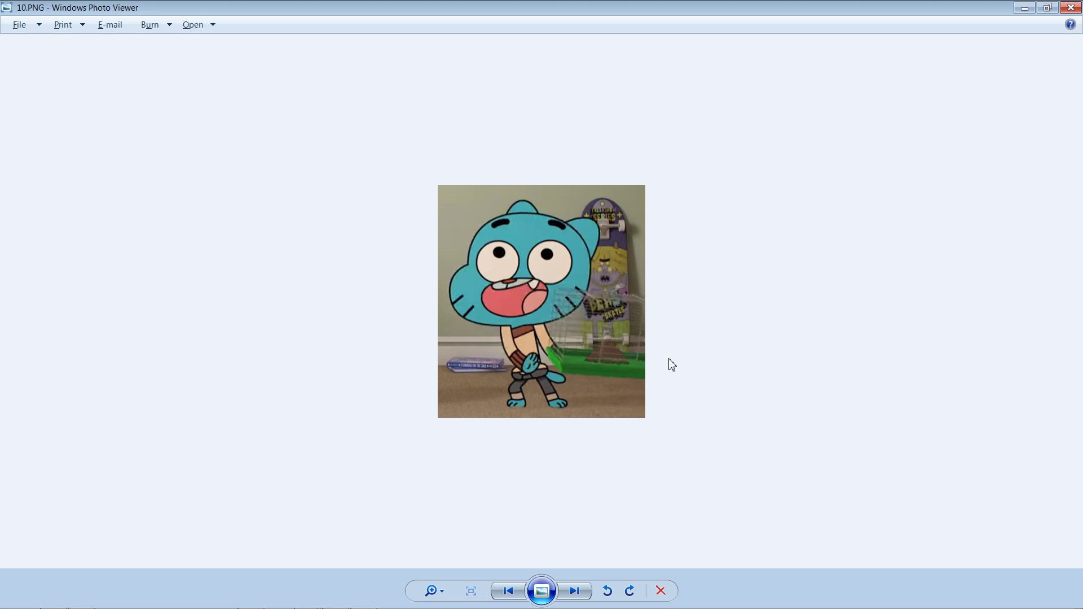
key("Right")
key("Right")
key("Right")
key("Left")
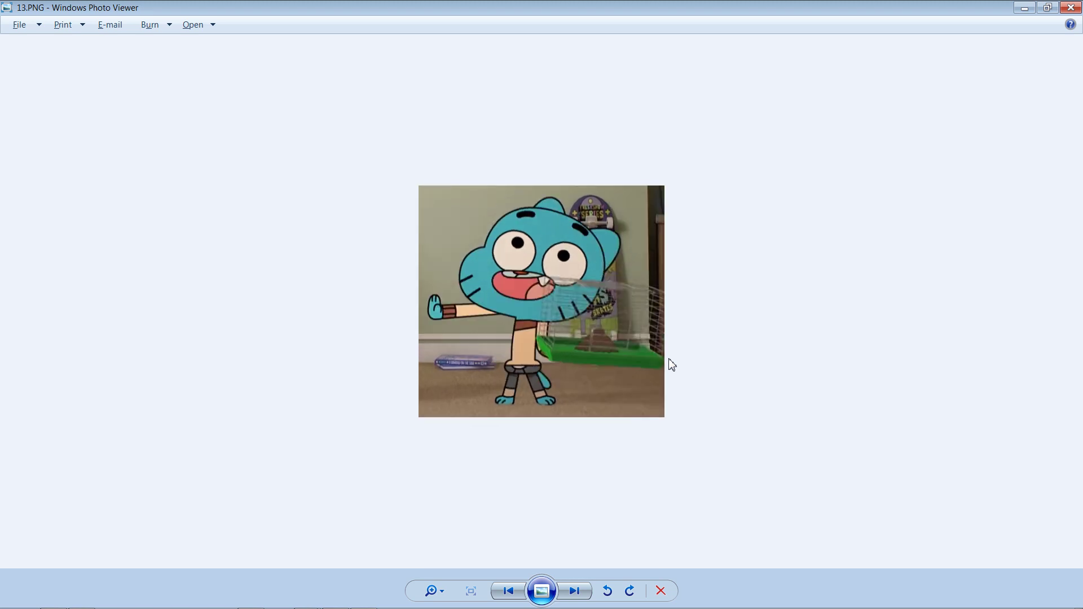
key("Right")
key("Right")
key("Right")
key("Right")
key("Right")
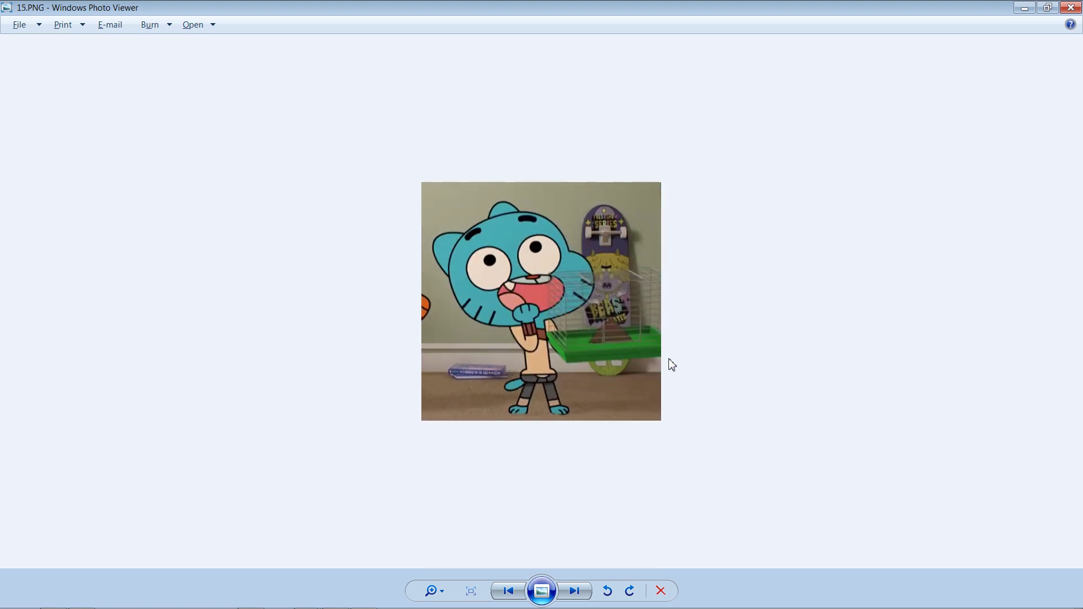
key("Right")
key("Right")
key("Right")
key("Right")
key("Right")
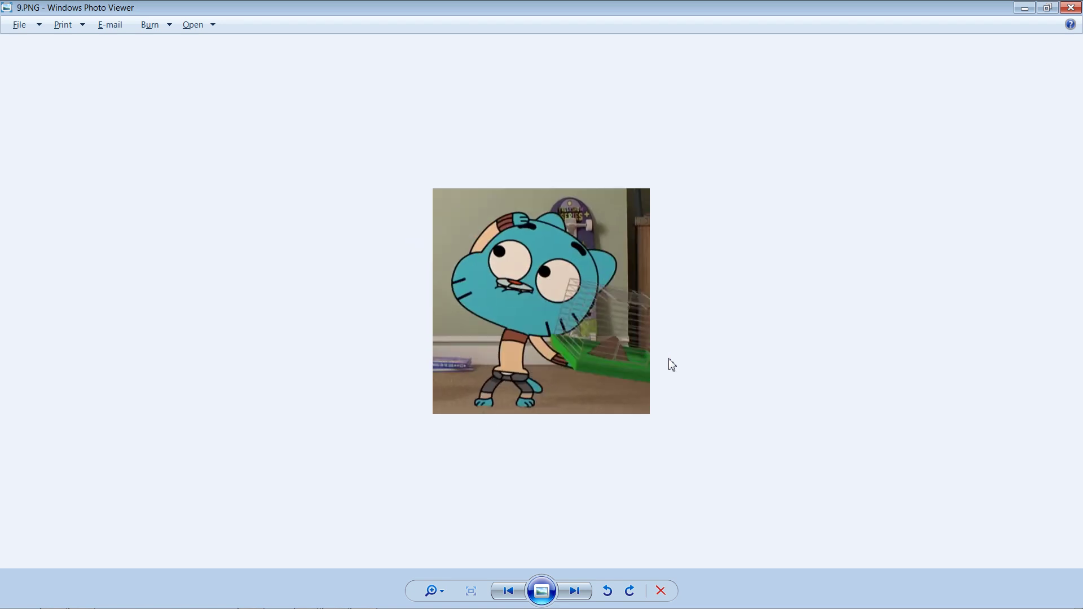
key("Right")
key("Right")
key("Right")
key("Right")
key("Right")
key("Right")
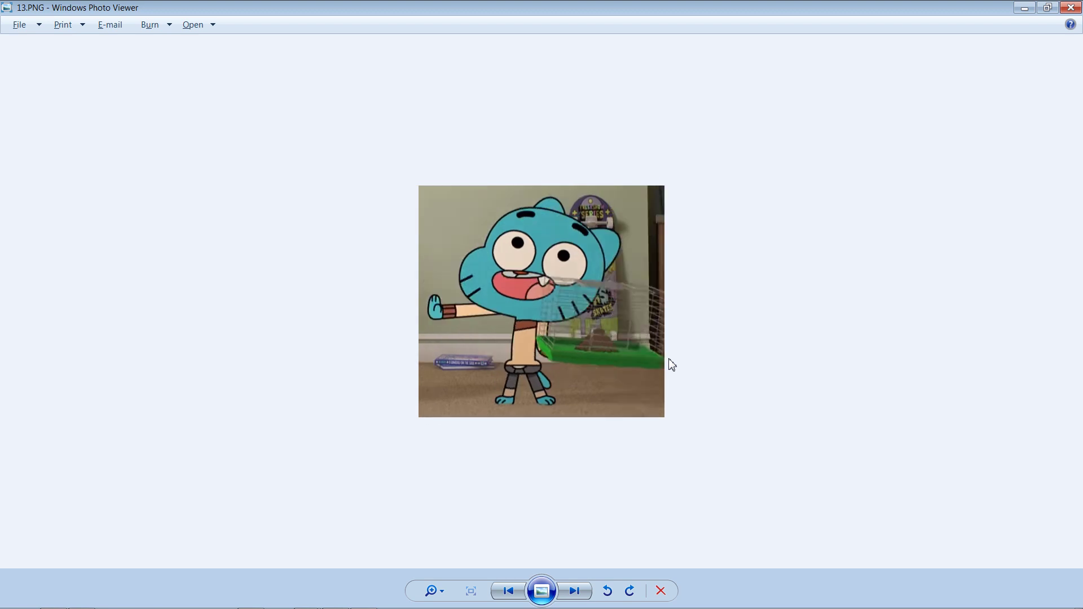
Switch back to OpenToonz and show the mouth layer's drawing at frame 3
key("alt+Tab")
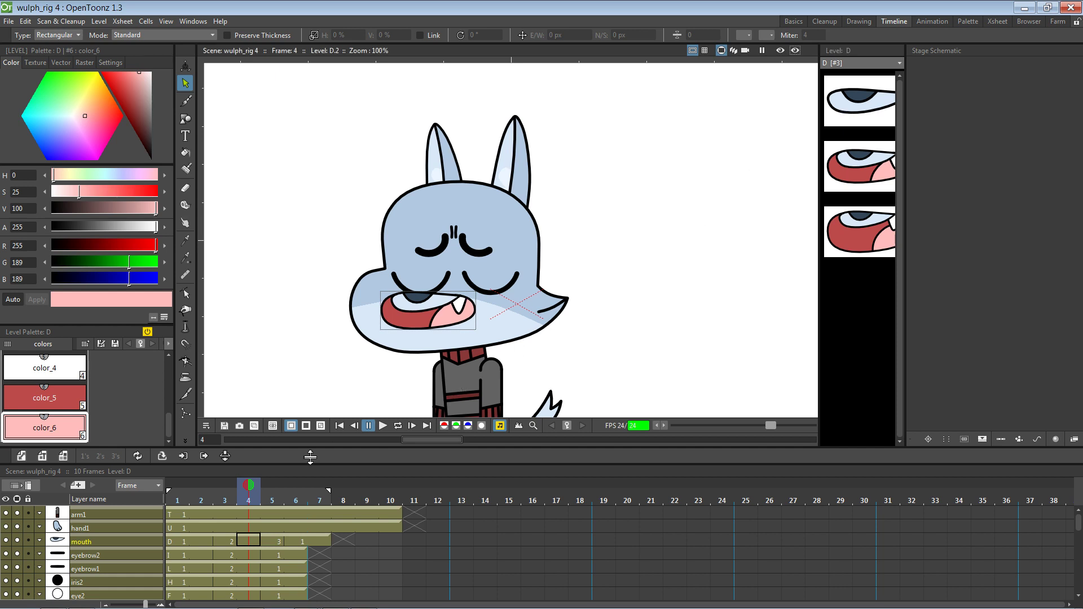
left_click_drag(245, 498, 252, 519)
left_click(228, 543)
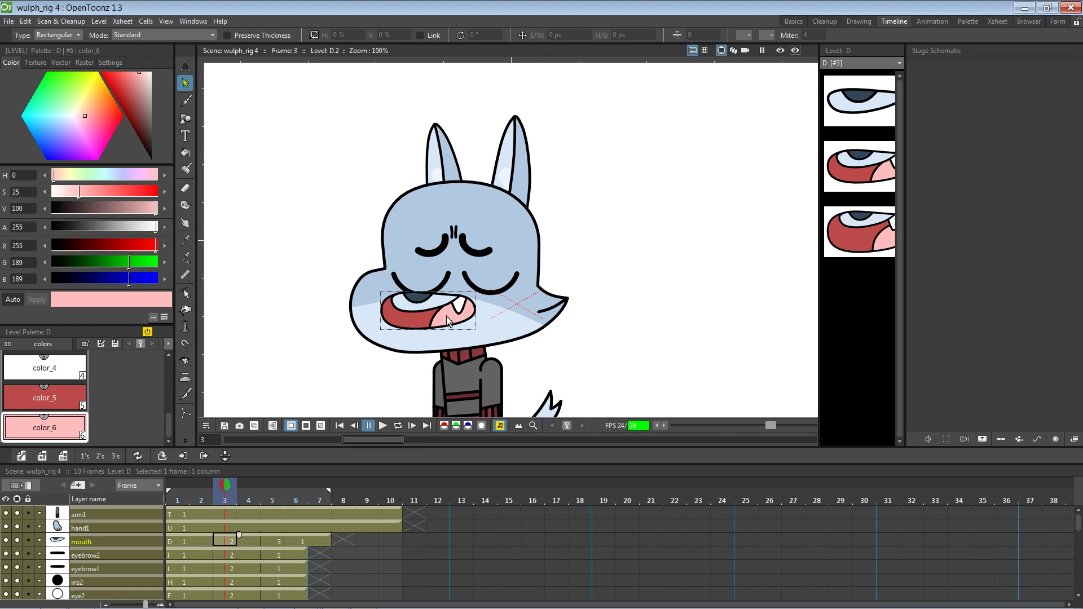
Switch to the reference pictures in Windows Photo Viewer and bring up the clenched-teeth mouth in 5.PNG
key("alt+Tab")
key("Left")
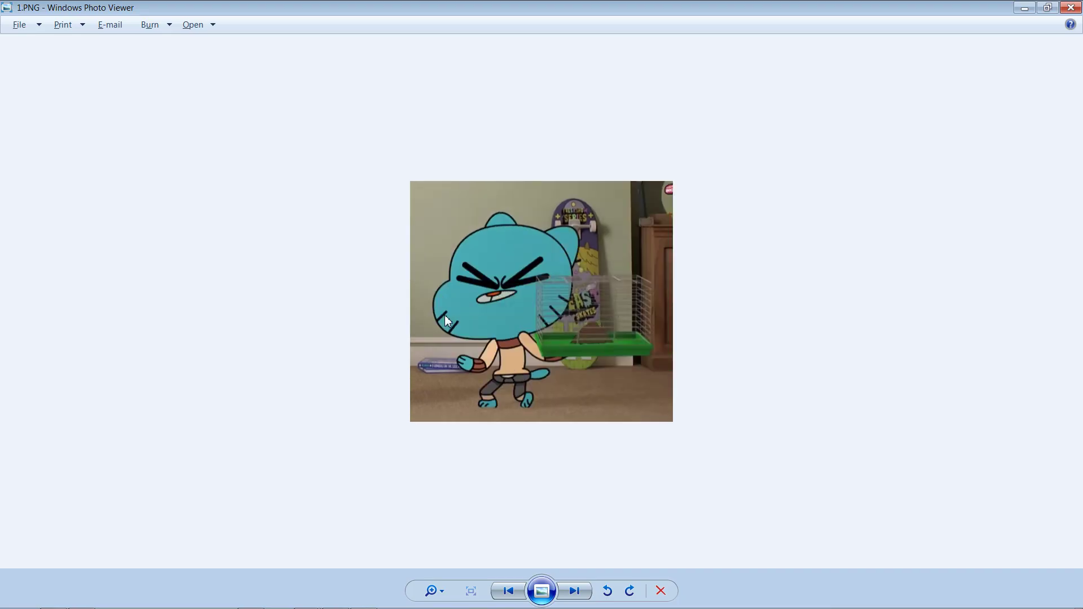
key("Right")
key("Right")
key("Right")
key("Right")
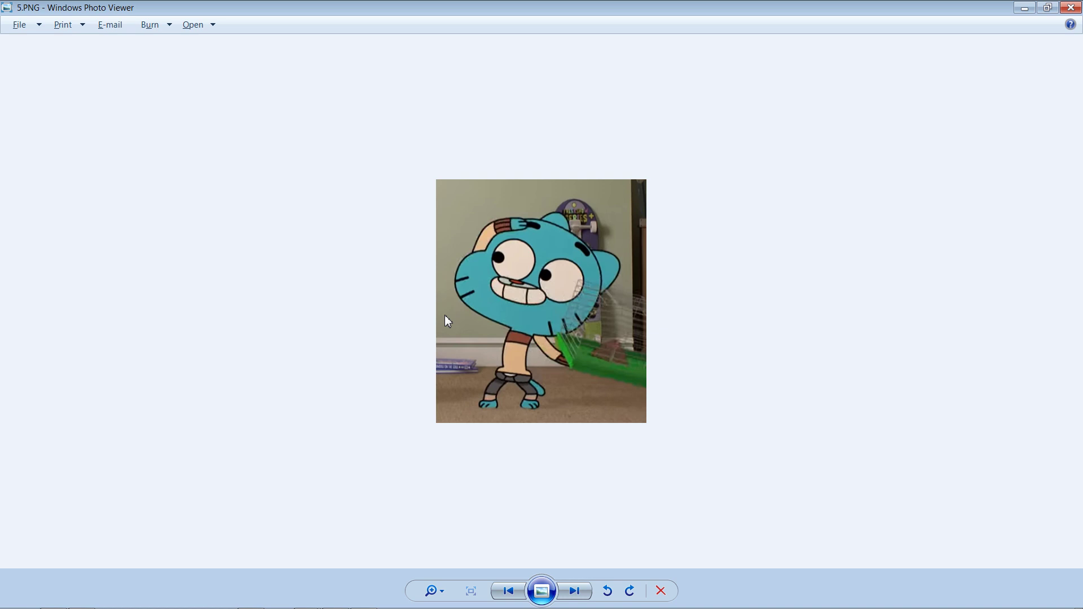
Return to OpenToonz and review the mouth layer's drawings at frames 1, 3 and 5
key("alt+Tab")
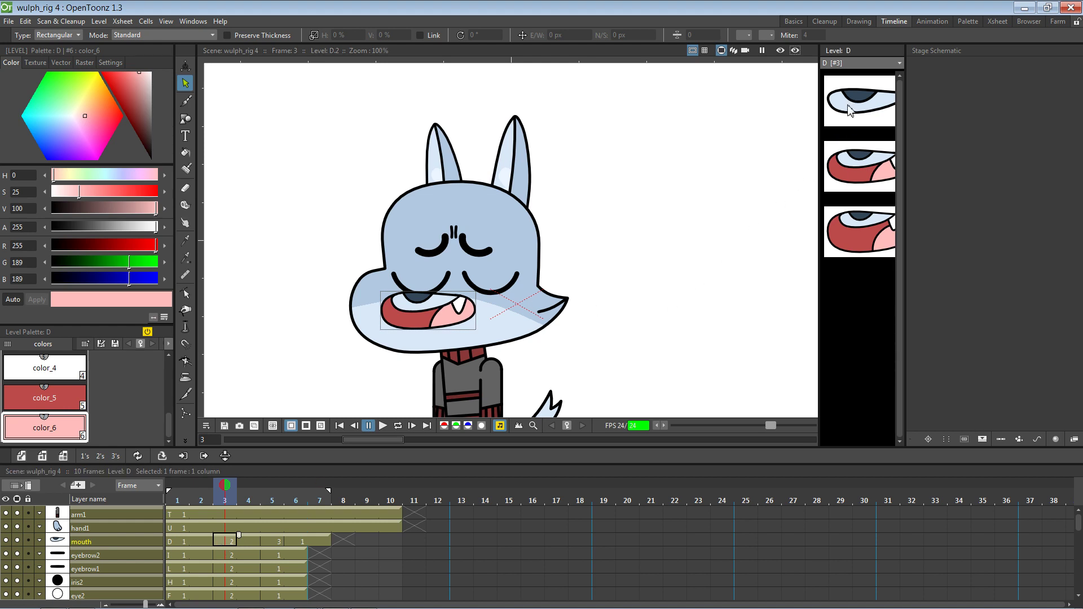
left_click(195, 543)
left_click(180, 541)
left_click(232, 540)
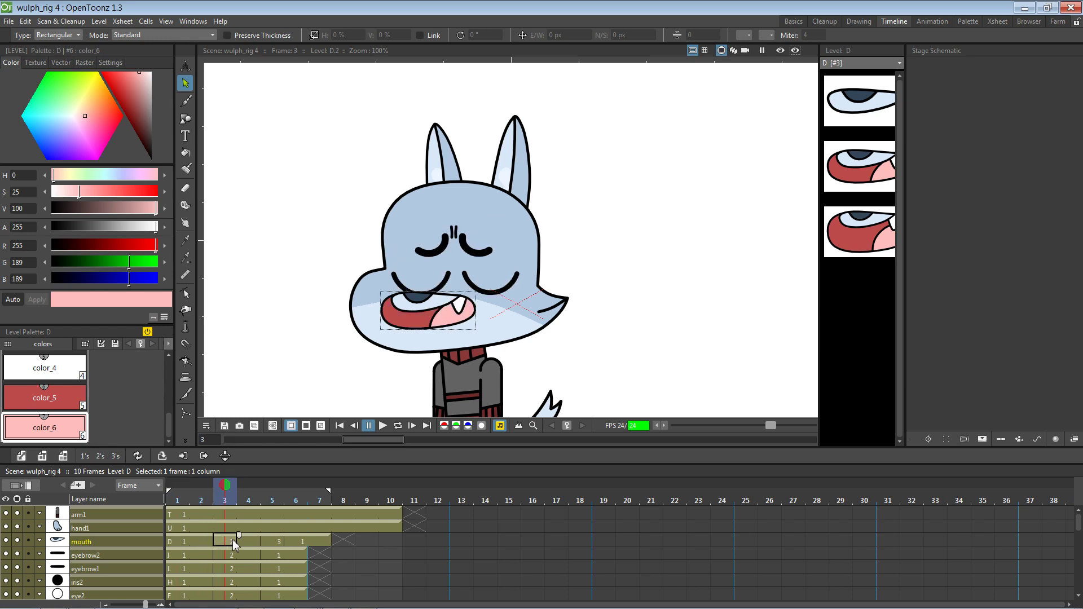
left_click(279, 542)
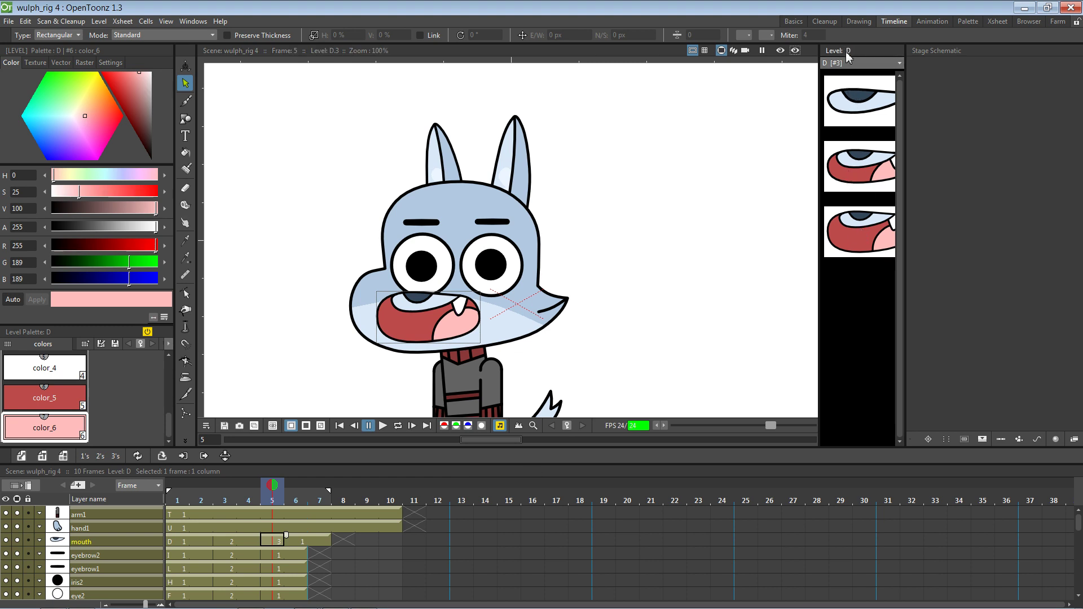
Duplicate drawing 2 of the mouth level D and compare the copy with its neighbouring drawings
left_click(855, 164)
key("d")
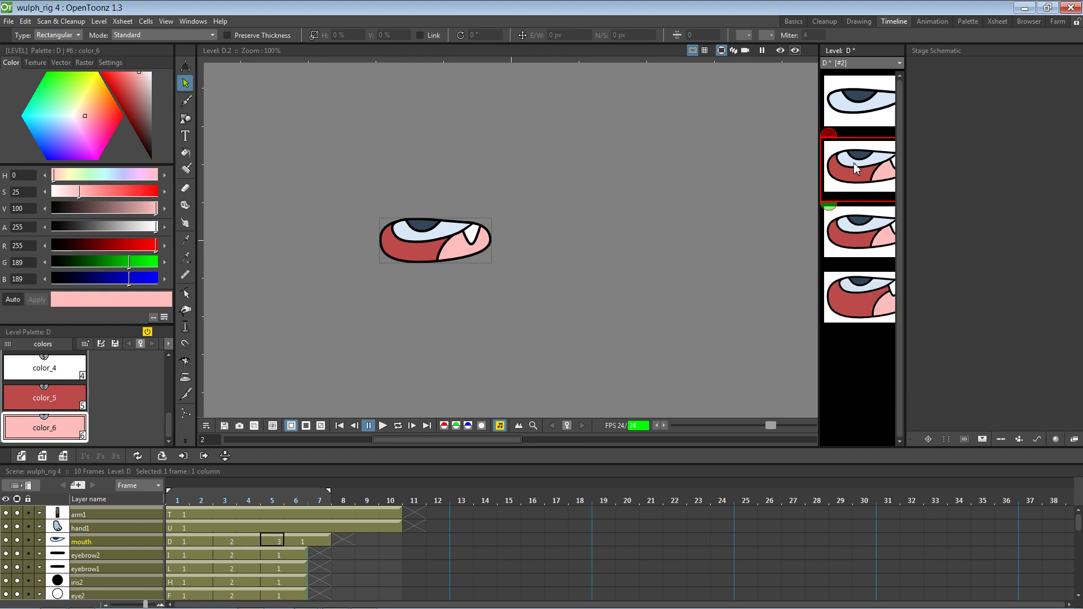
left_click(861, 237)
left_click(855, 305)
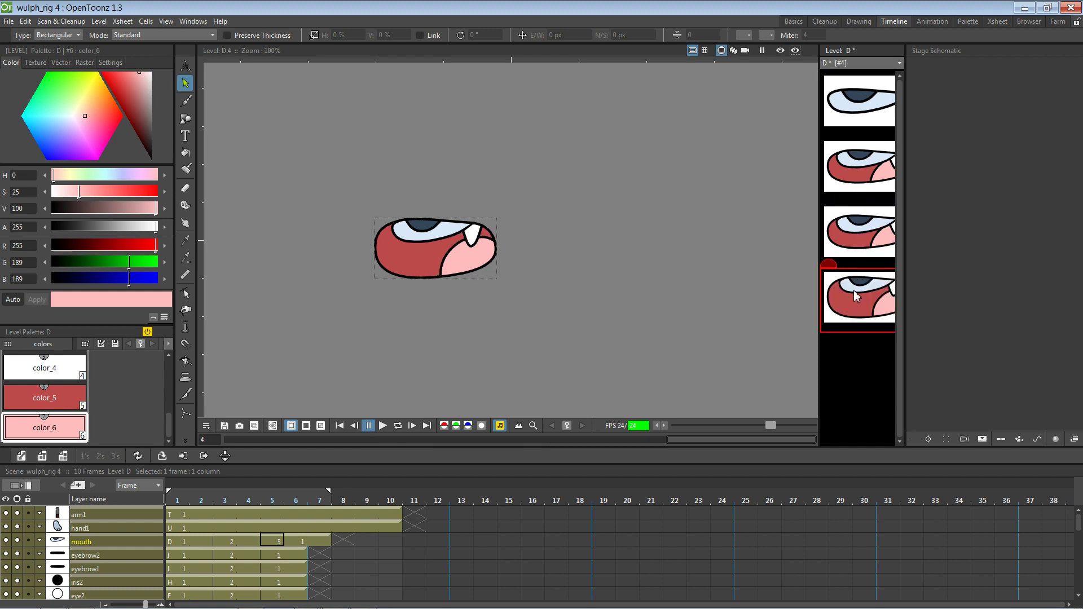
left_click(856, 251)
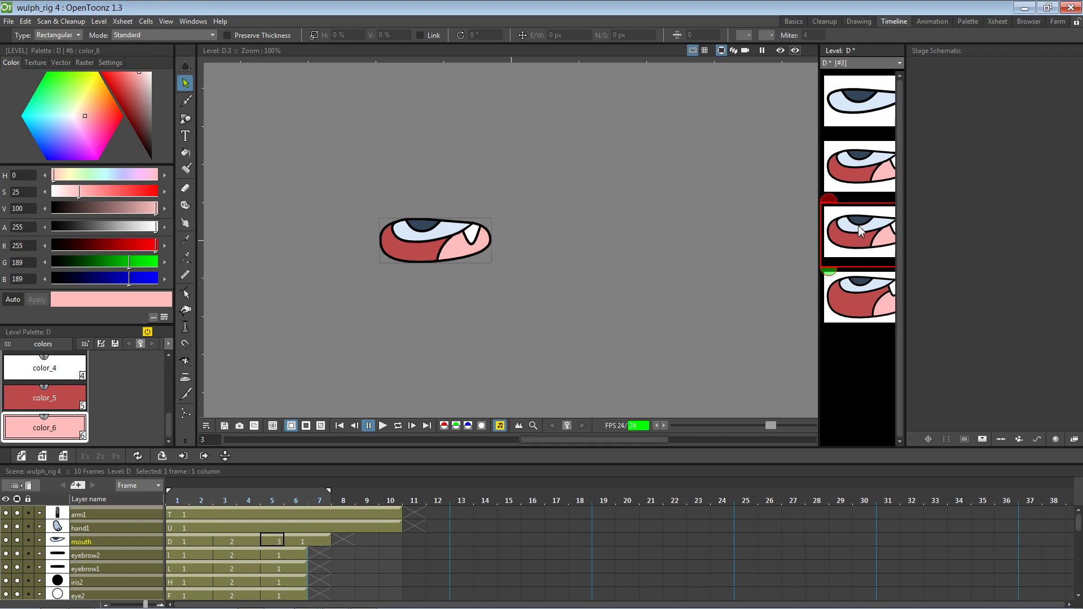
left_click(861, 184)
left_click(860, 233)
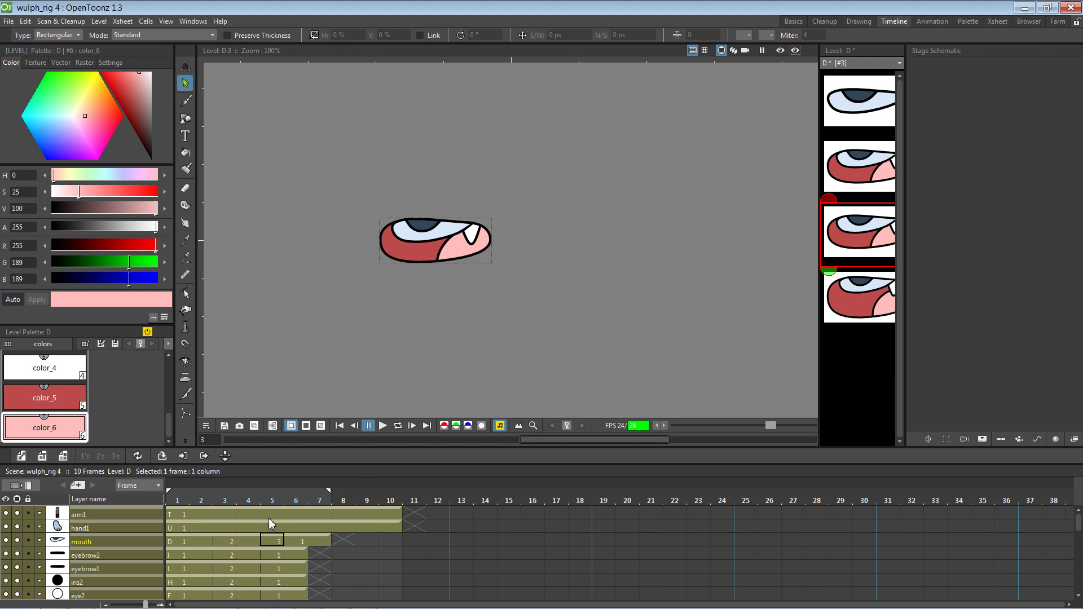
Delete the tongue line from the mouth drawing at frame 5
left_click(188, 543)
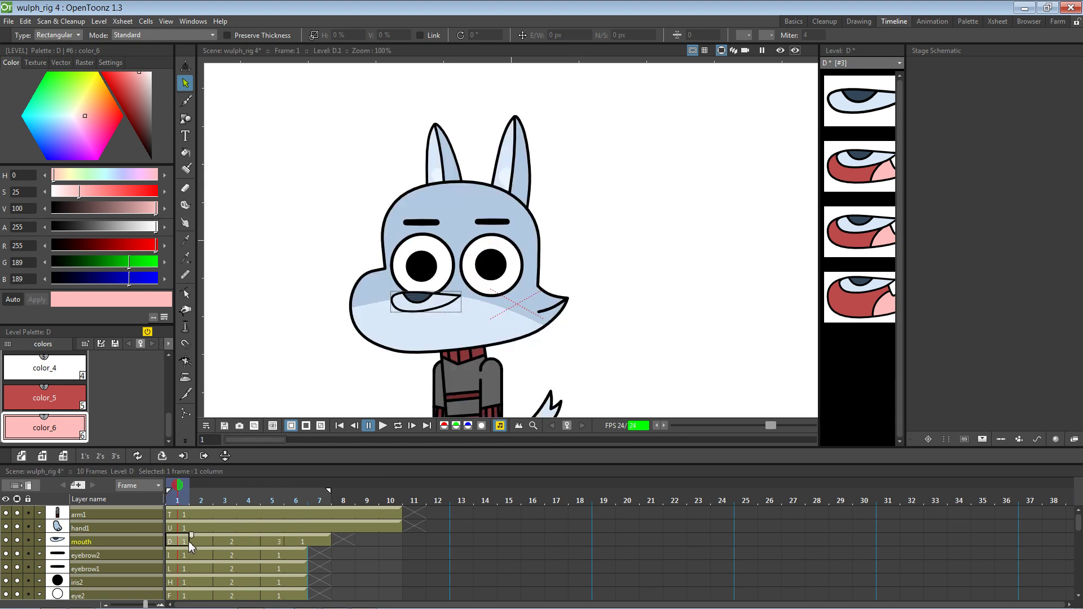
left_click(232, 542)
left_click(278, 542)
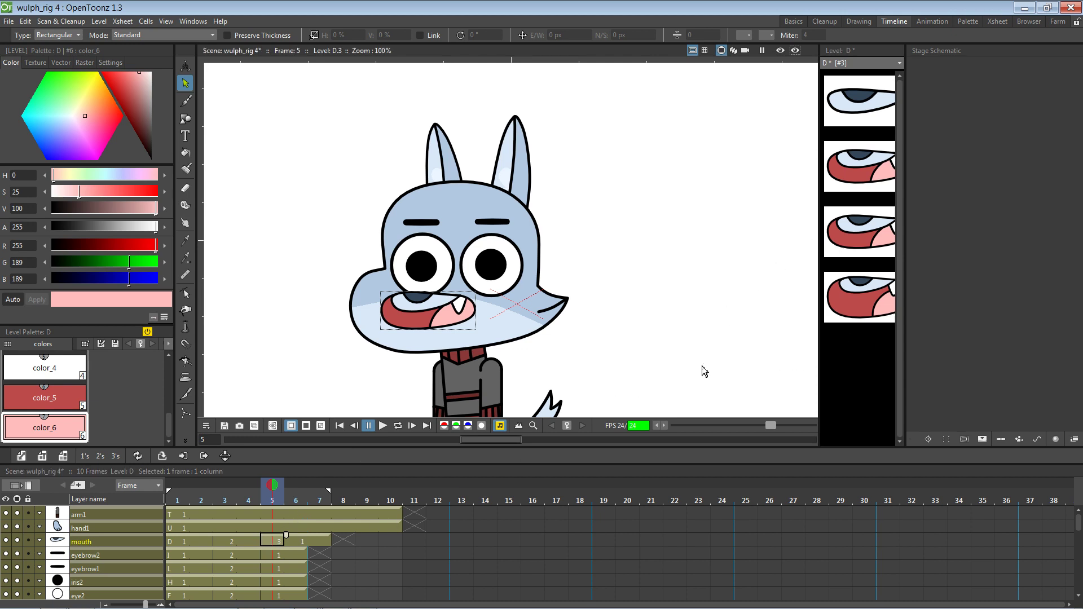
scroll(430, 326, "up", 5)
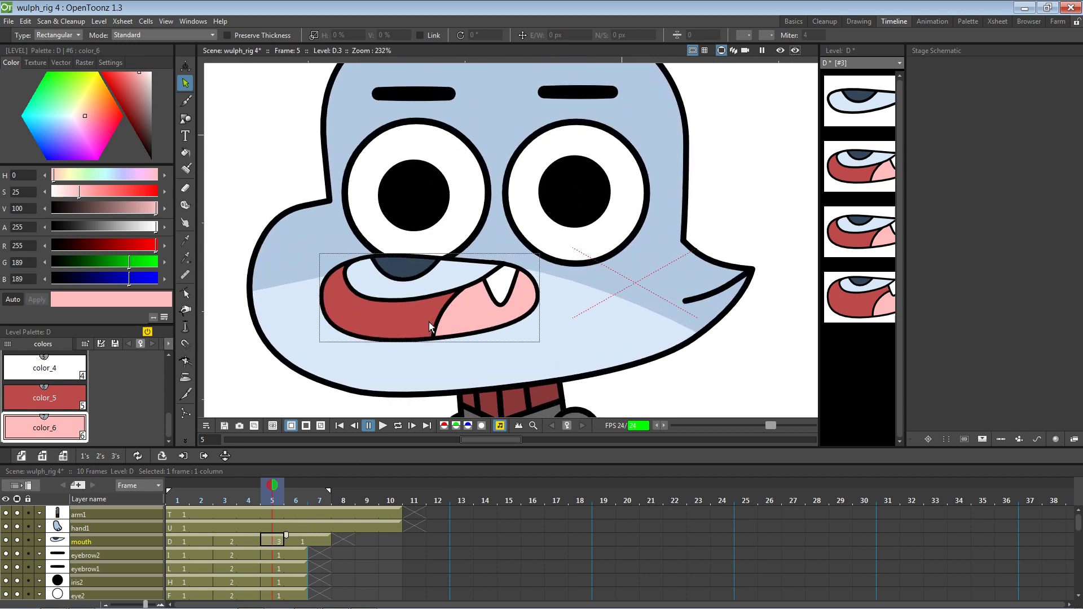
left_click(459, 309)
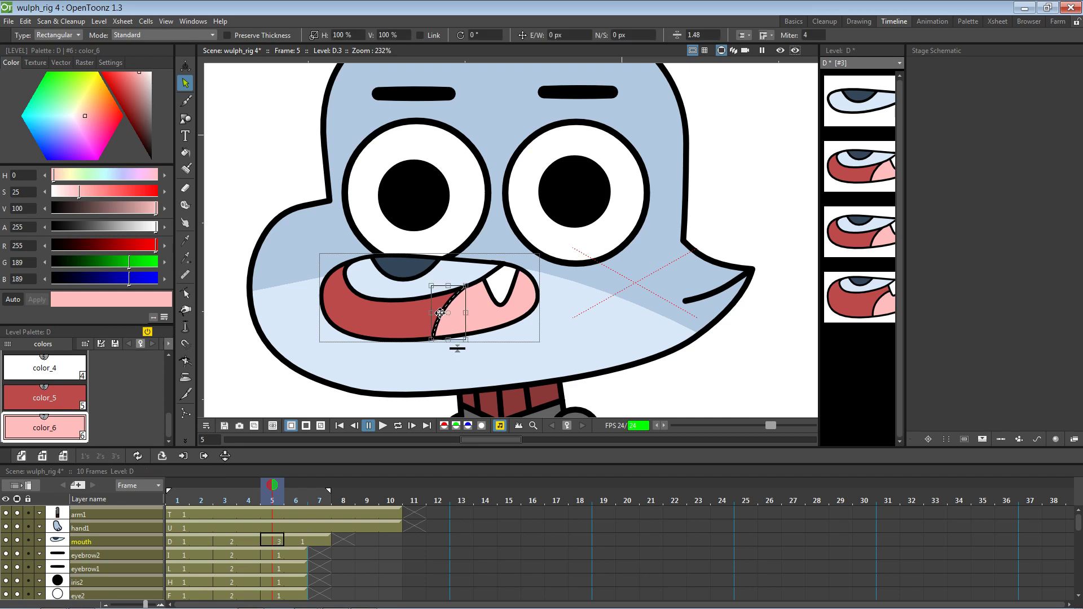
key("Delete")
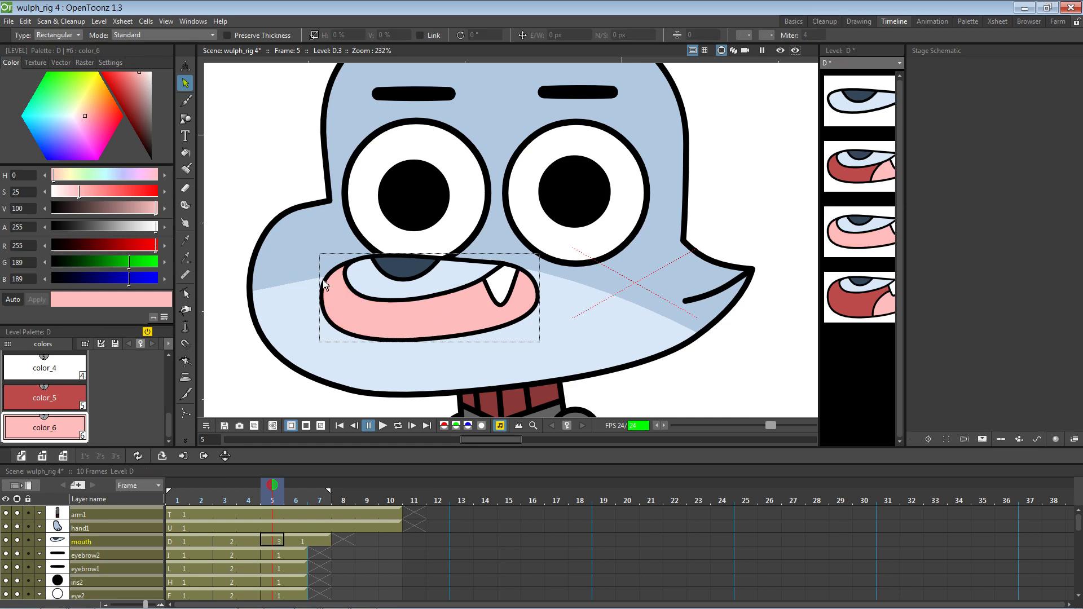
Check reference 5.PNG, then slightly raise the lower curve of the mouth outline at frame 5 by adjusting its control point handle
key("alt+Tab")
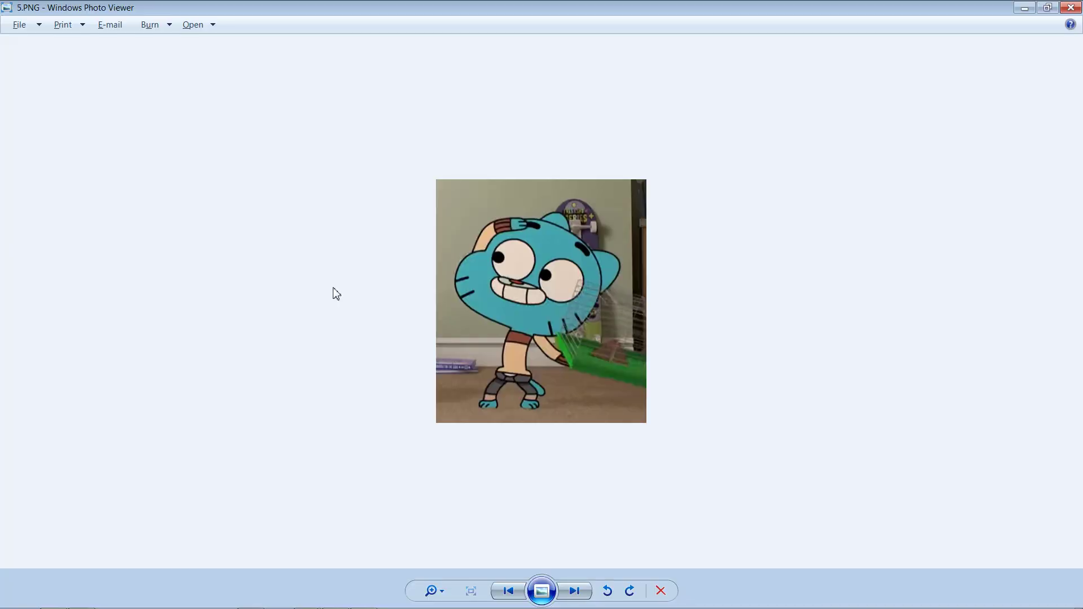
key("alt+Tab")
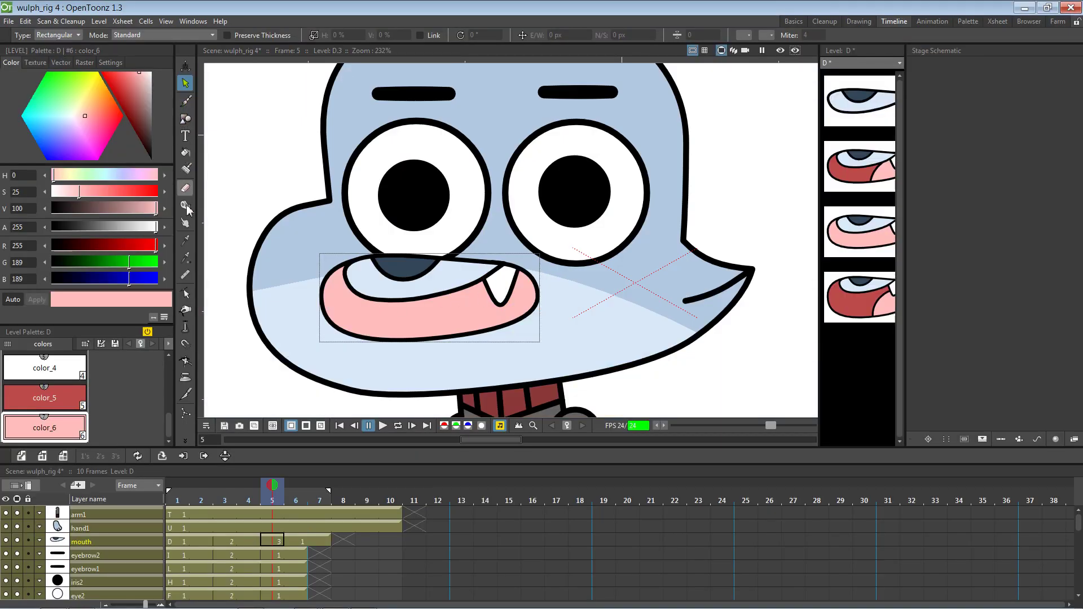
left_click(186, 298)
left_click(382, 342)
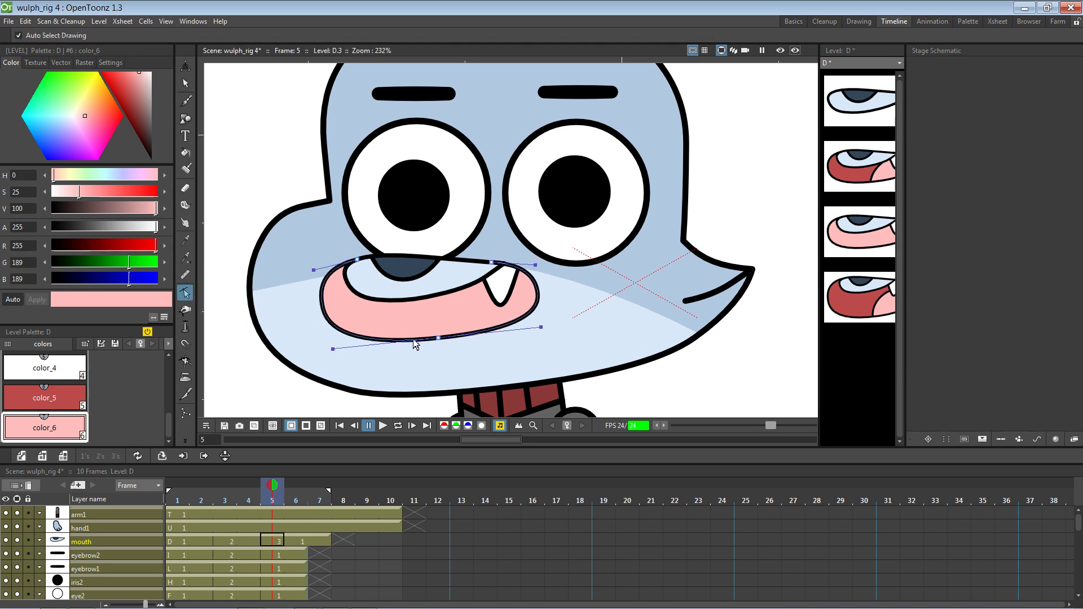
left_click_drag(333, 349, 336, 344)
left_click(254, 206)
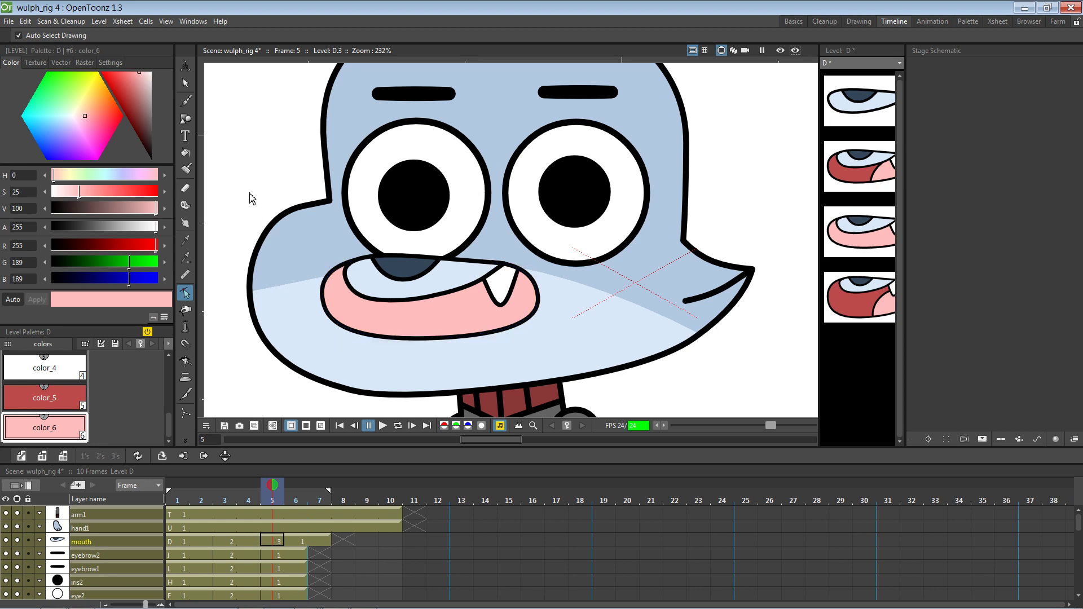
Draw two vertical tooth divider lines in color_1 with size 1.48 polylines across the mouth opening at frame 5
left_click(185, 118)
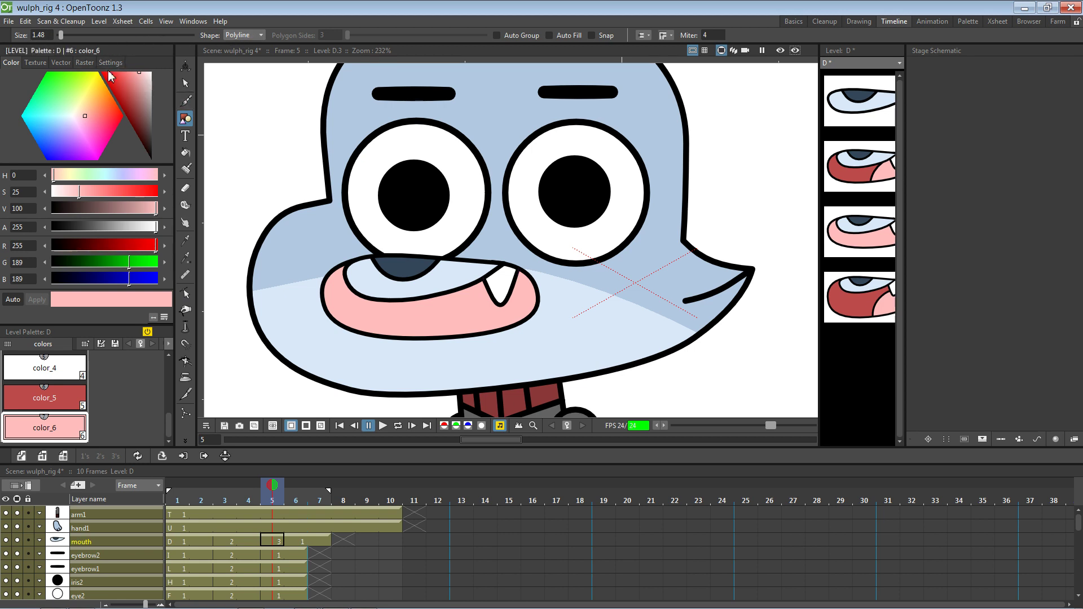
key("alt+Tab")
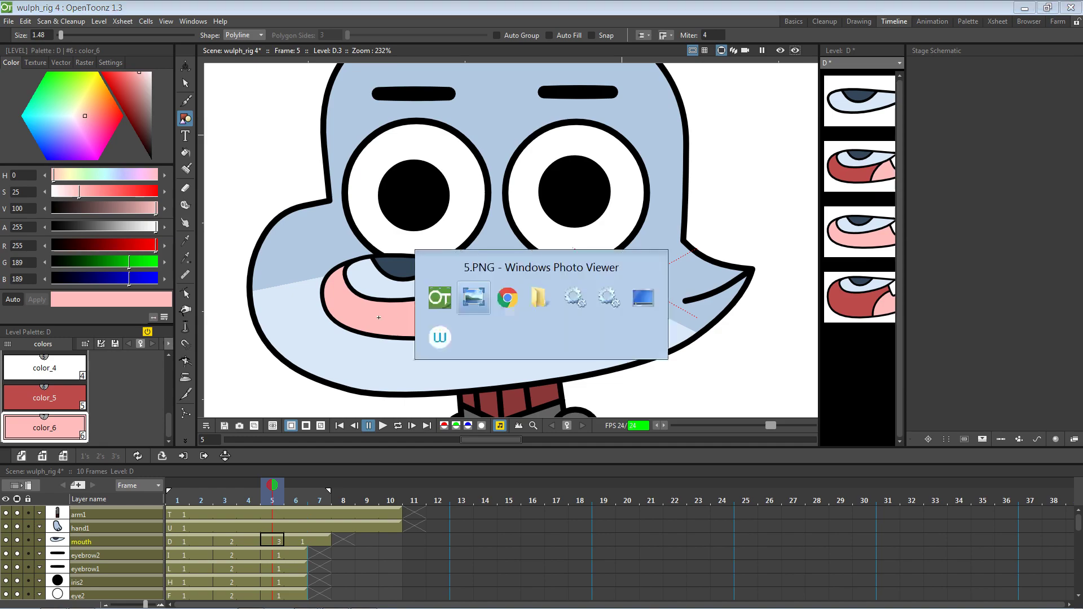
key("alt+Tab")
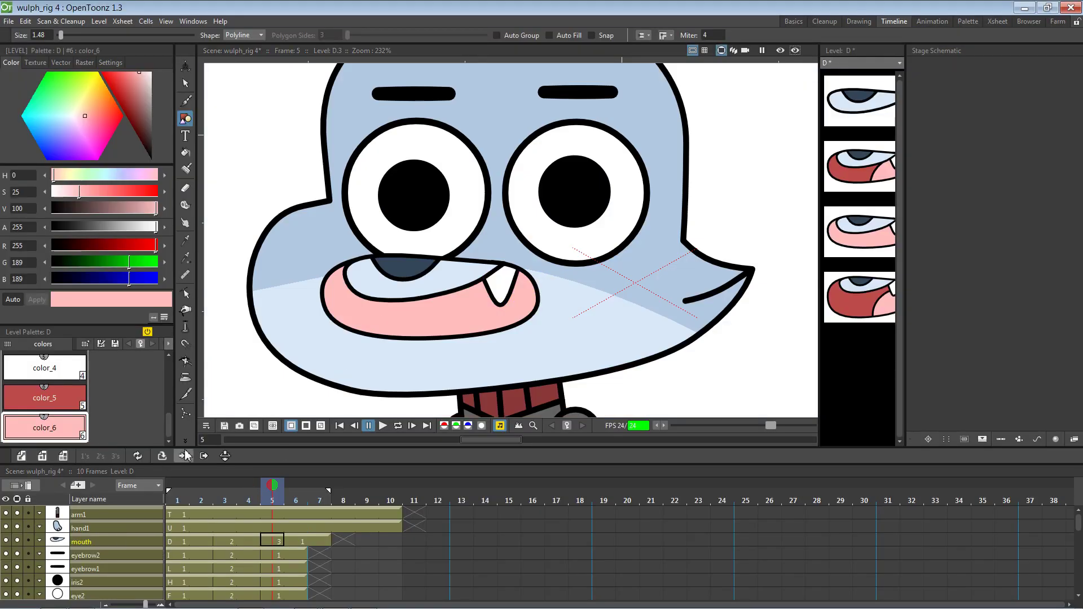
scroll(148, 386, "up", 3)
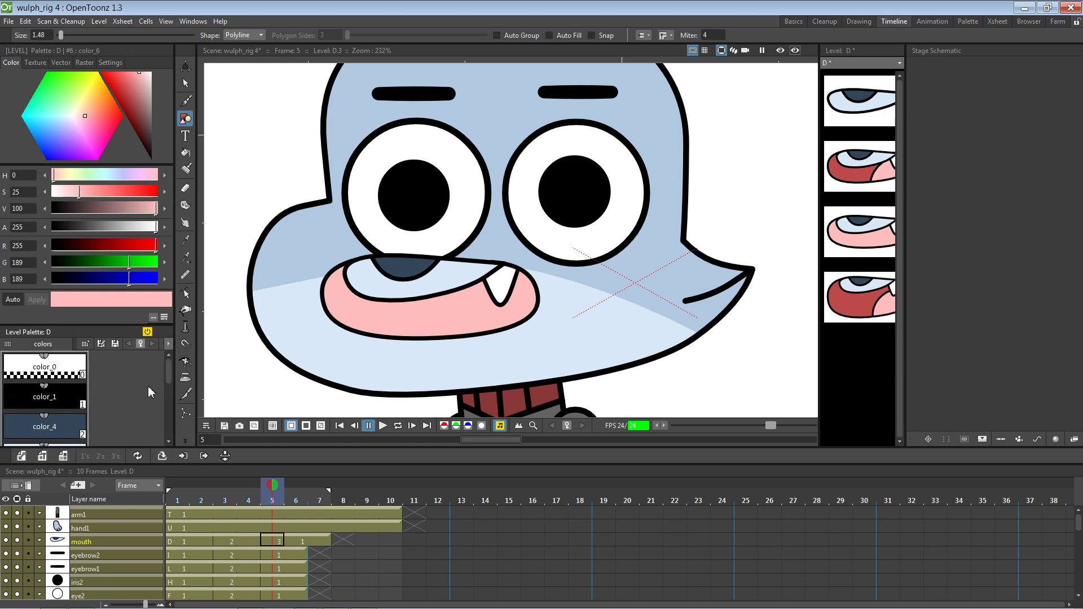
left_click(63, 395)
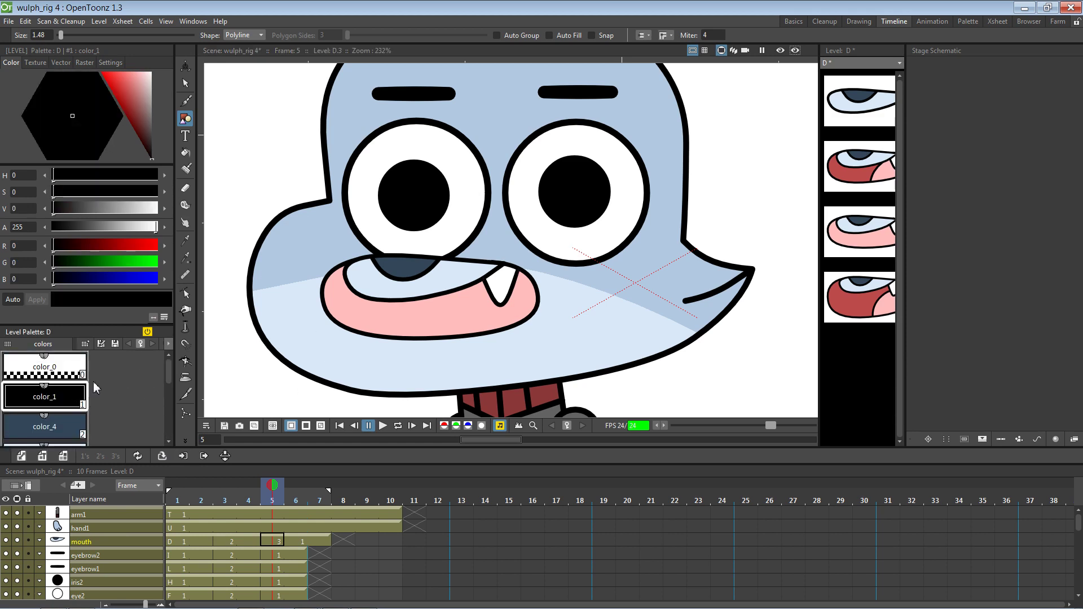
left_click(380, 299)
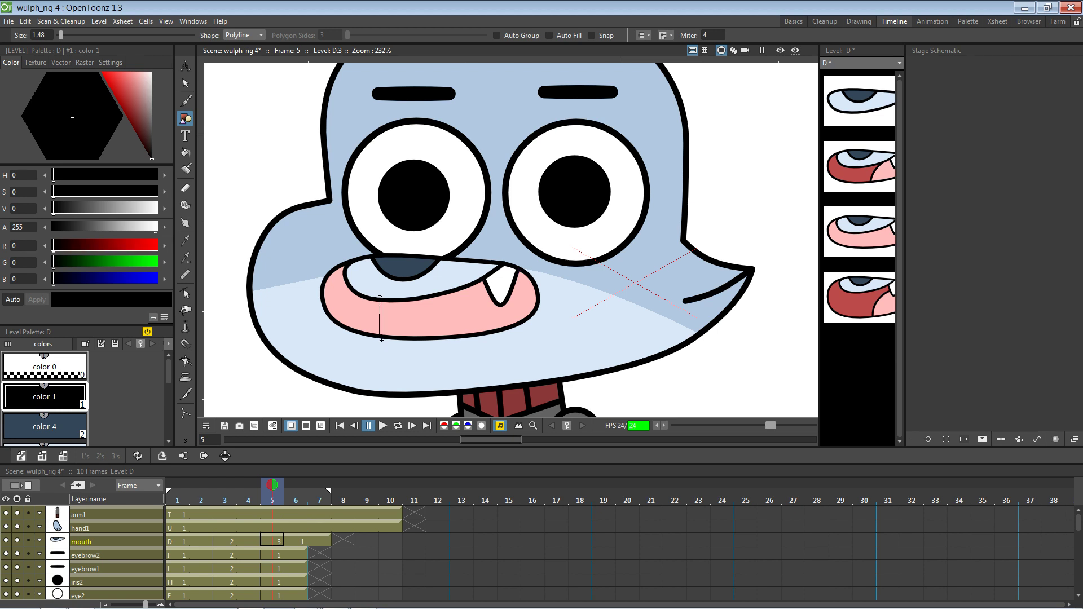
left_click_drag(380, 337, 387, 353)
double_click(387, 352)
left_click(455, 290)
left_click_drag(454, 338, 458, 358)
key("Return")
Compare reference pictures 4.PNG and 5.PNG, then delete the fang from the mouth drawing at frame 5
key("alt+Tab")
key("Right")
key("Right")
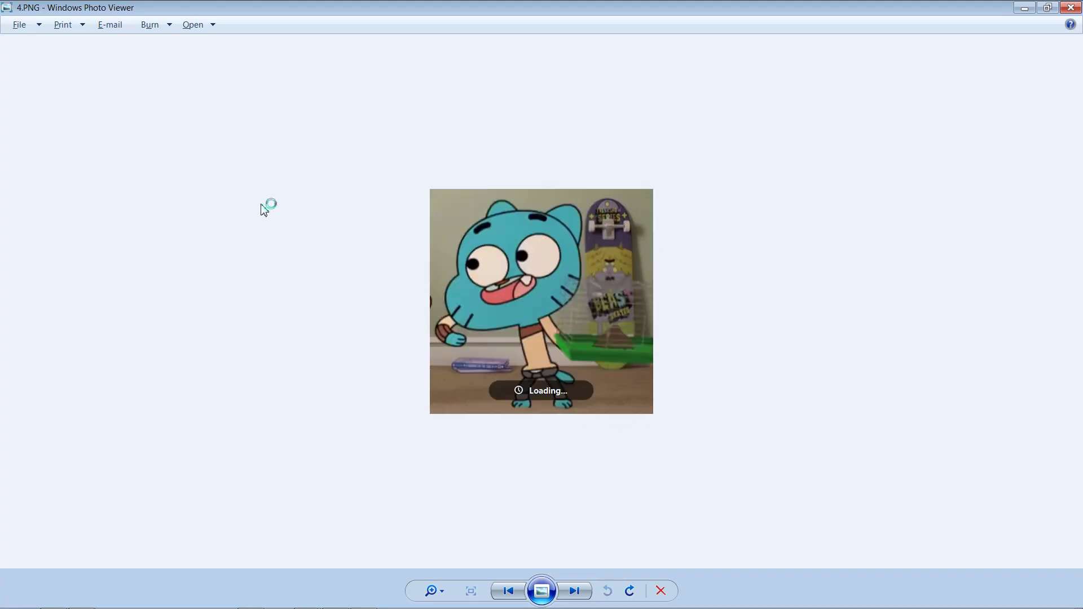
key("Left")
key("Left")
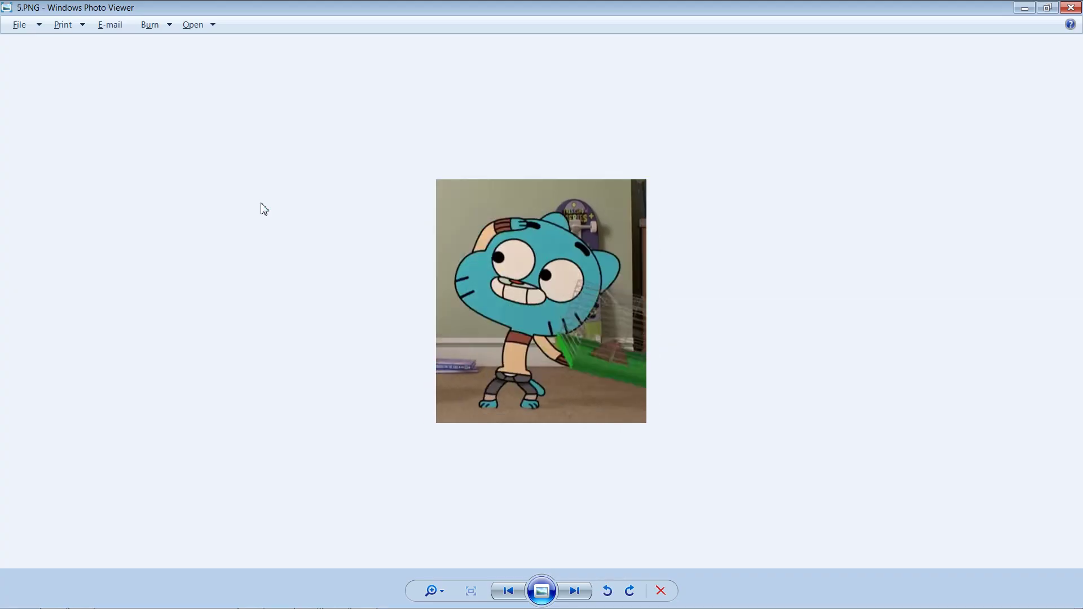
key("alt+Tab")
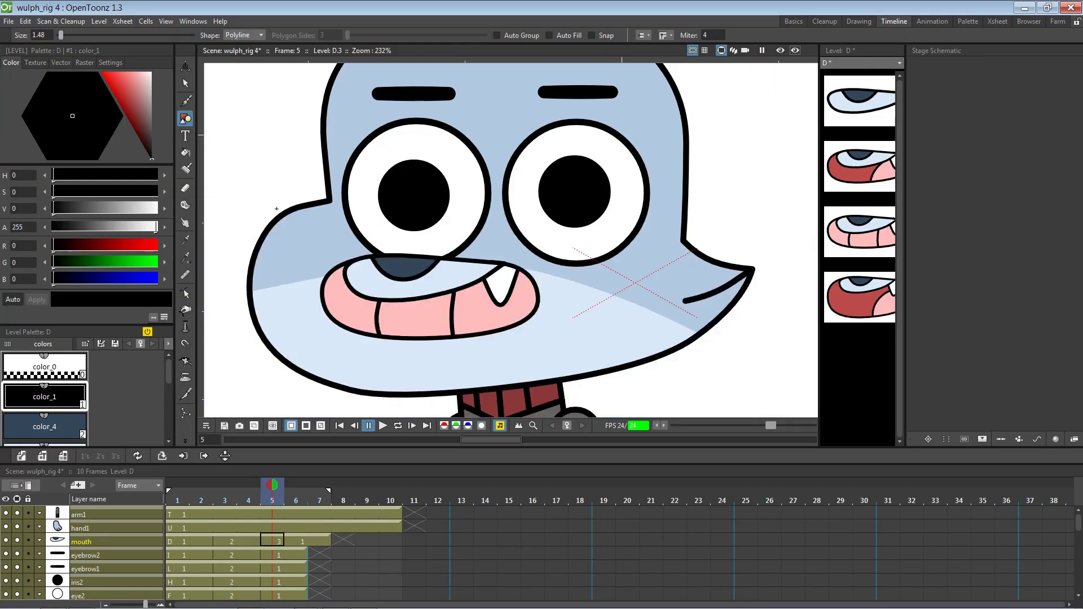
left_click(186, 83)
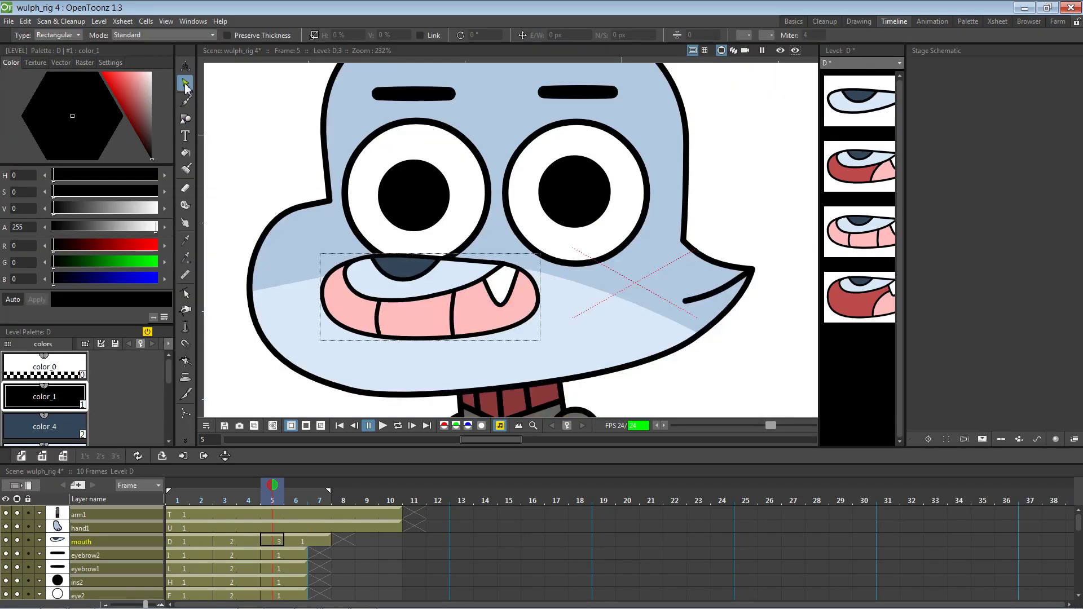
left_click(500, 300)
key("Delete")
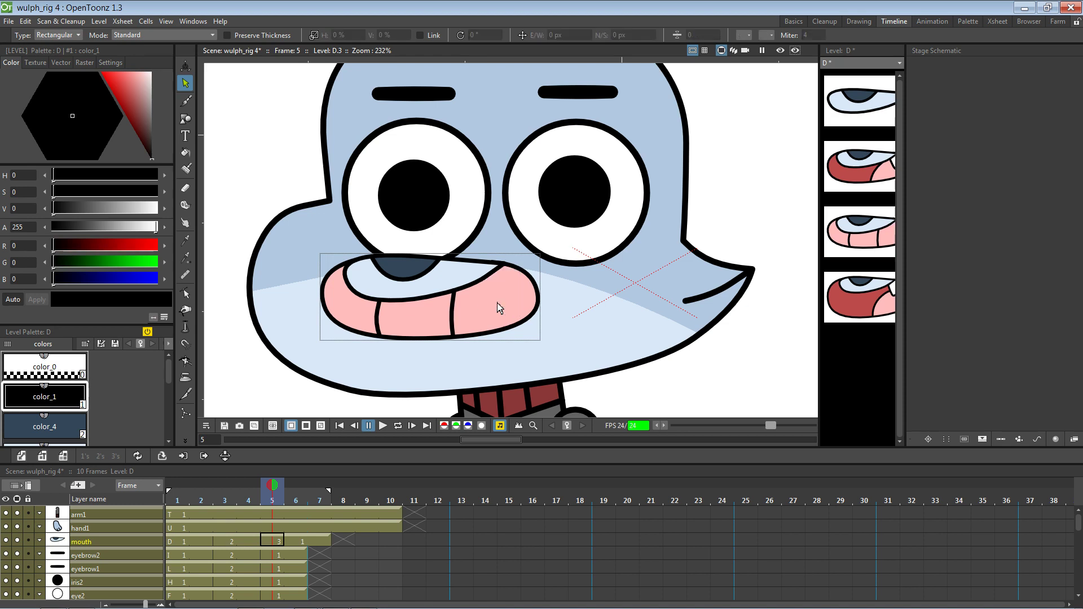
Check reference 5.PNG, then try to reshape the upper lip's lower curve with its control handle and undo the change
left_click(455, 312)
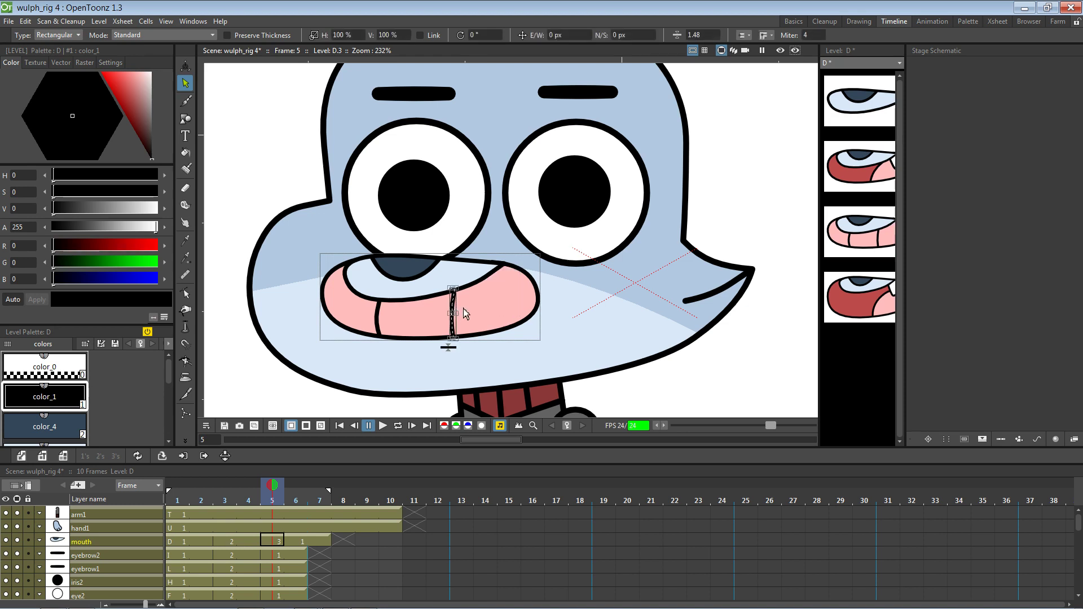
key("alt+Tab")
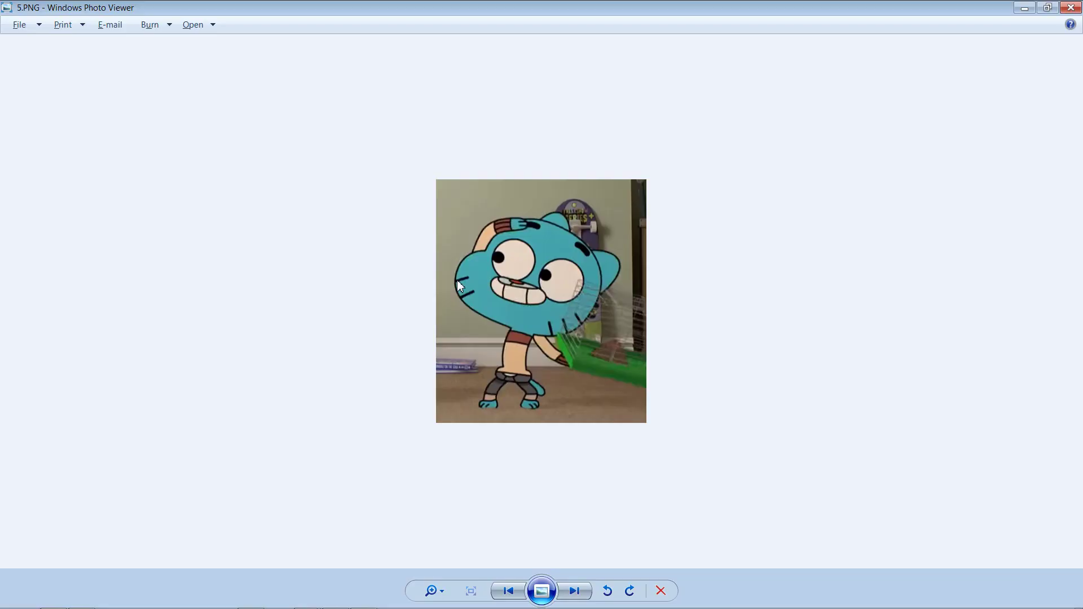
key("alt+Tab")
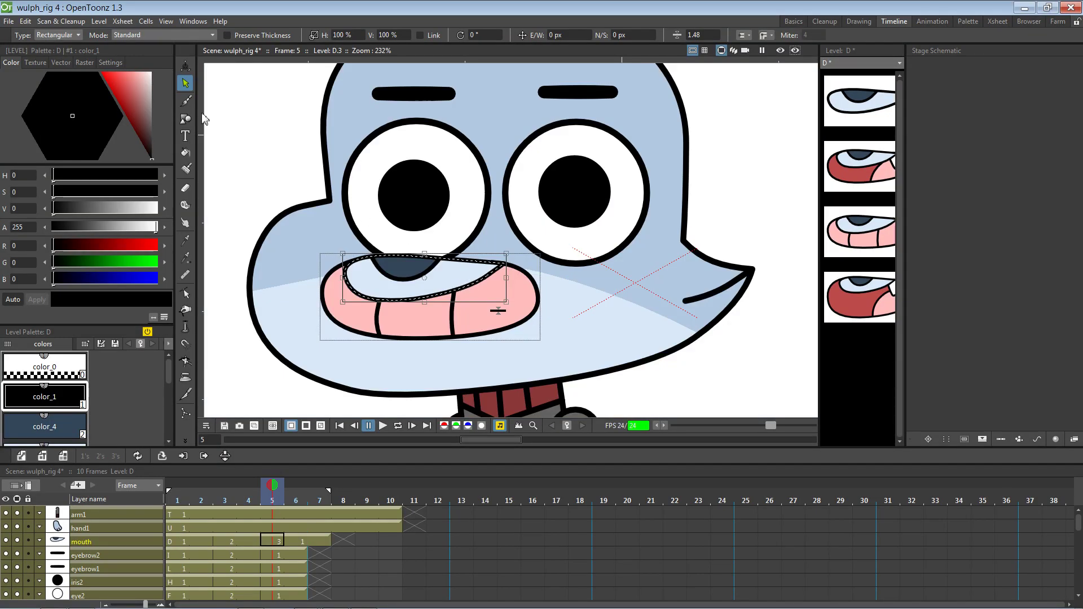
left_click(185, 293)
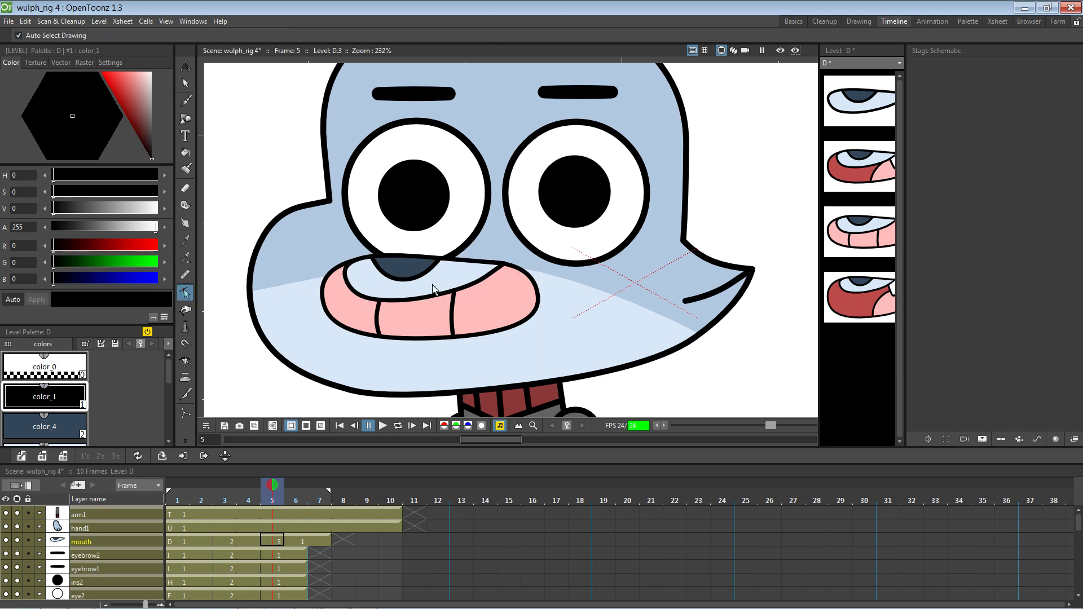
left_click(469, 289)
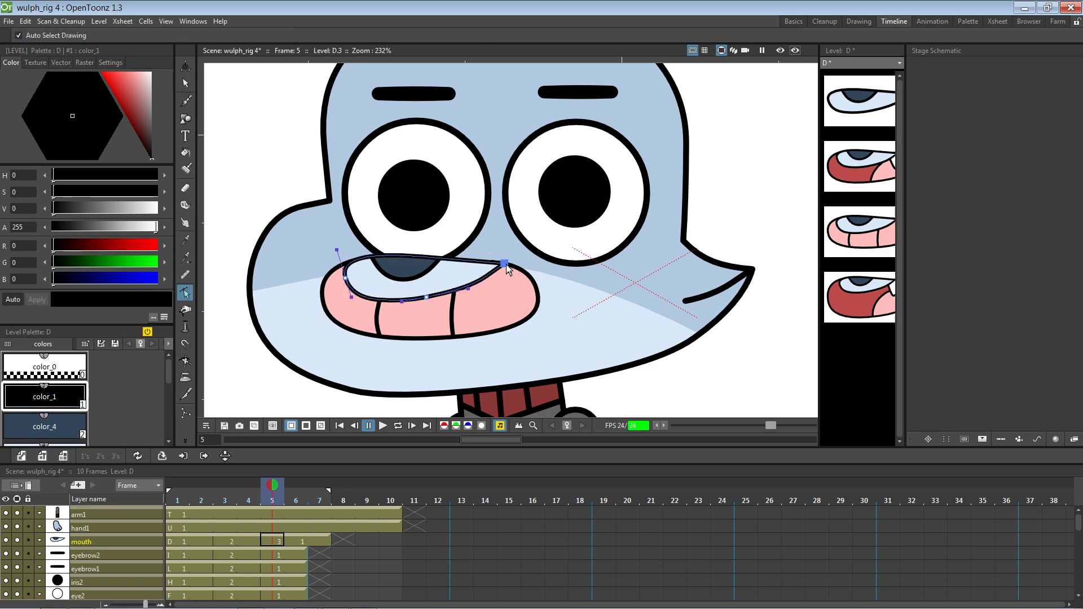
left_click_drag(469, 289, 463, 286)
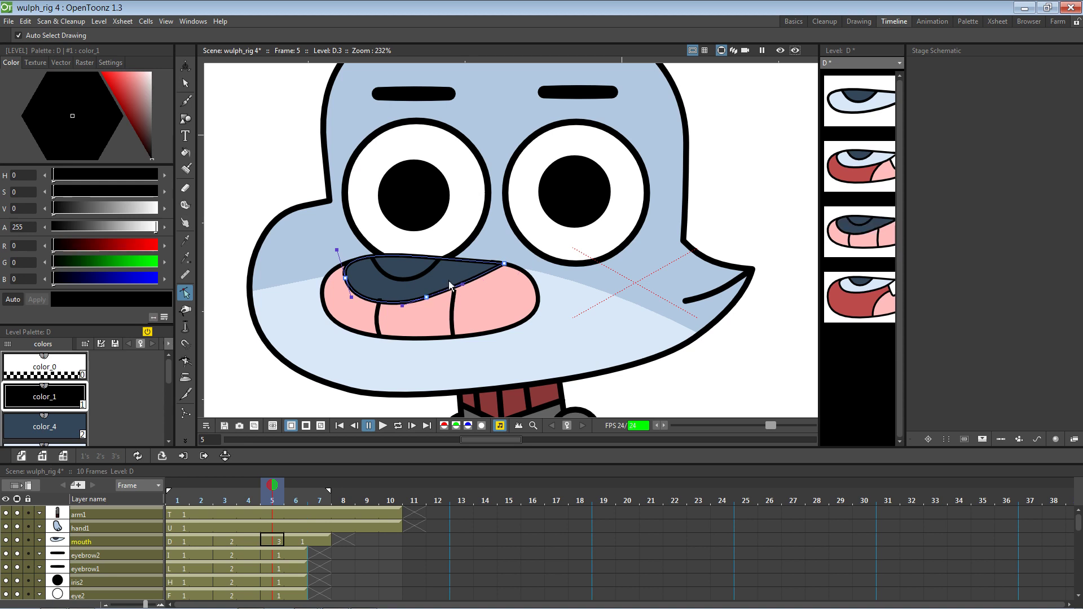
left_click(449, 285)
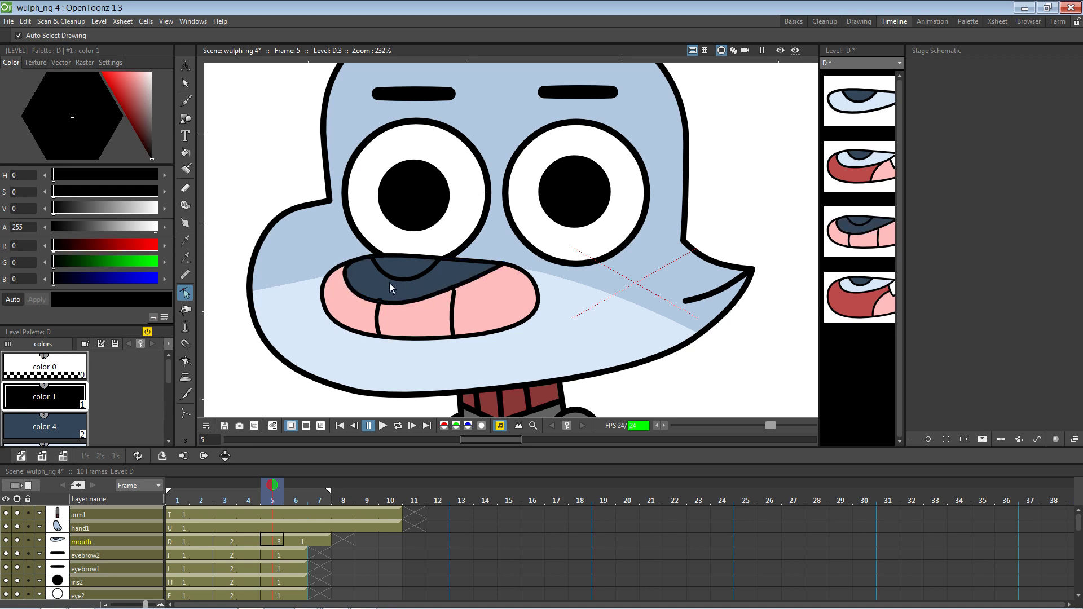
key("ctrl+z")
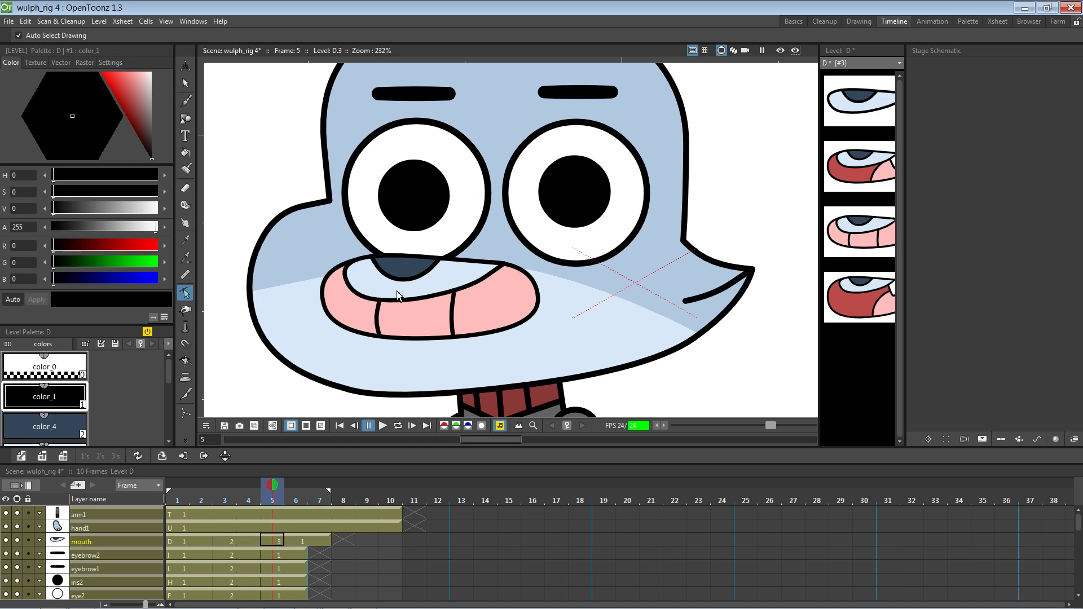
Shift the upper lip's right corner point slightly outward and fine-tune the curve handles of the lip shape at frame 5
left_click(479, 282)
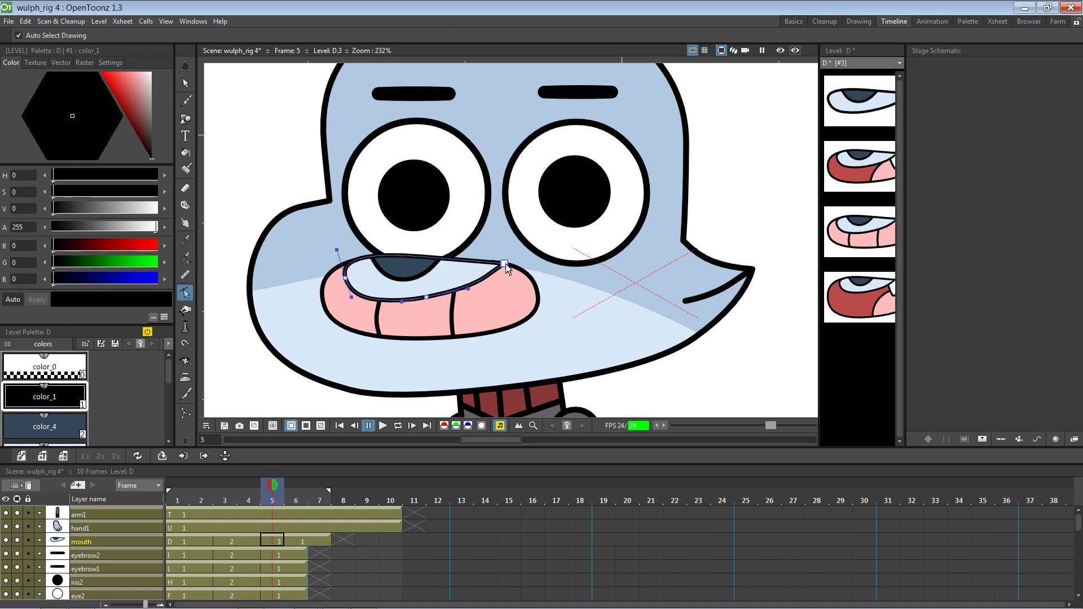
left_click_drag(504, 265, 514, 267)
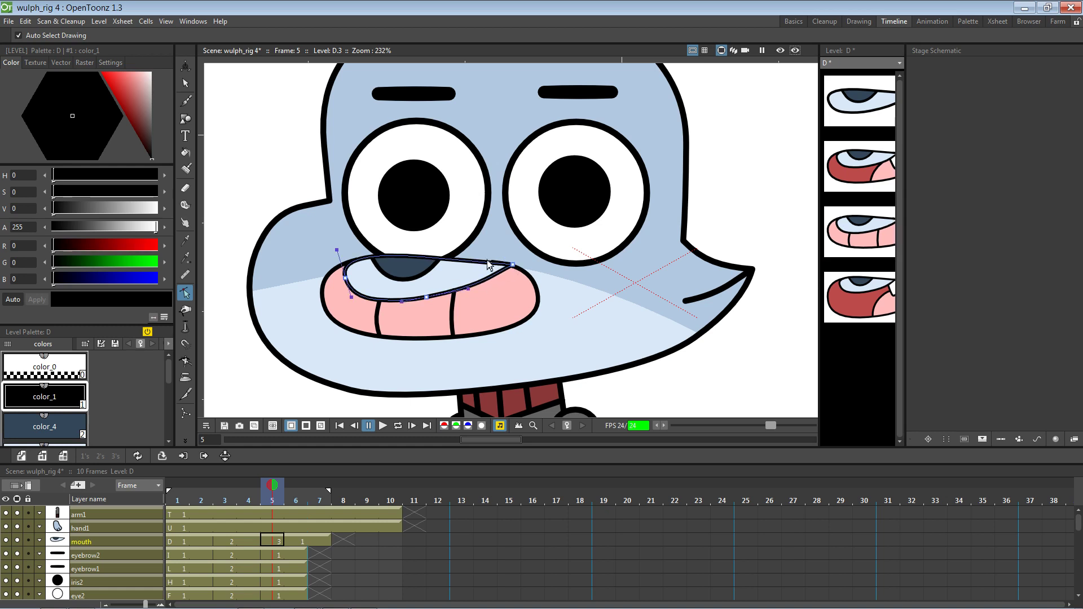
left_click(337, 250)
left_click_drag(338, 252, 335, 253)
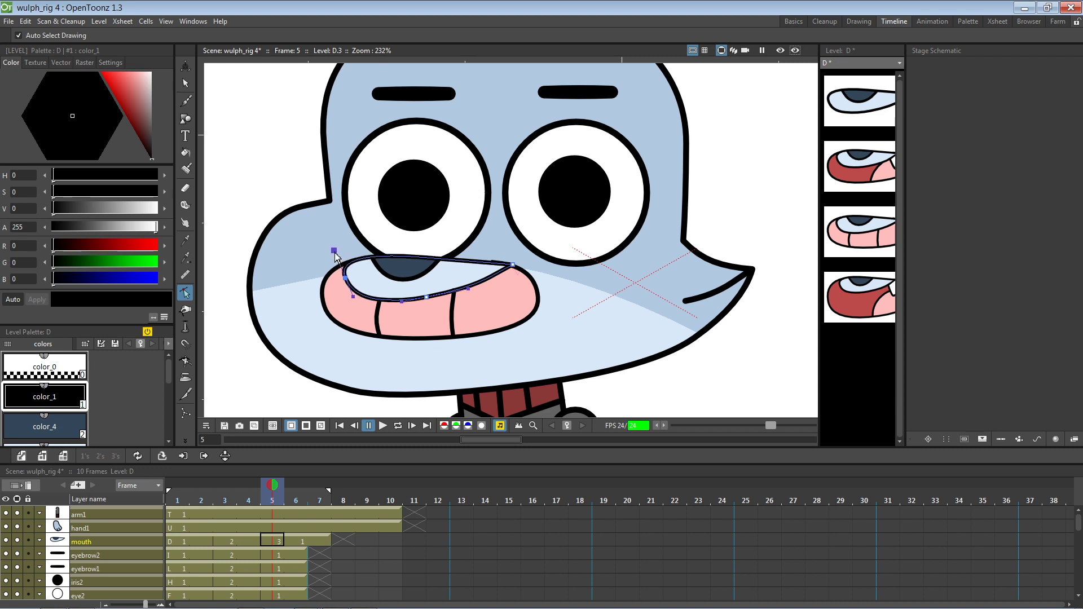
left_click_drag(513, 265, 474, 290)
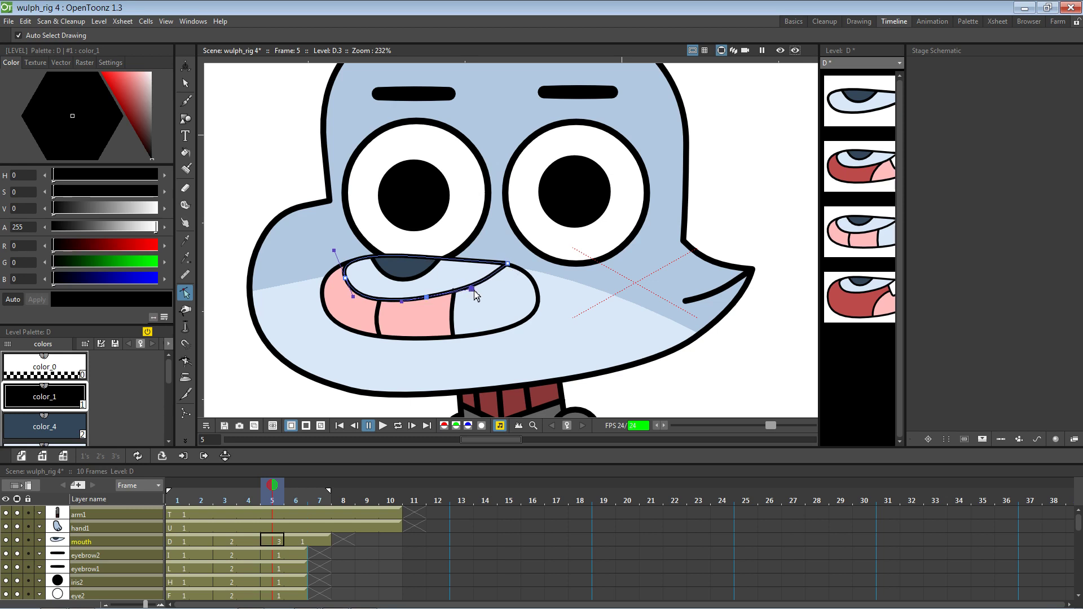
Move the right tooth divider line 15.75 px to the right and 2.25 px up
left_click(454, 319)
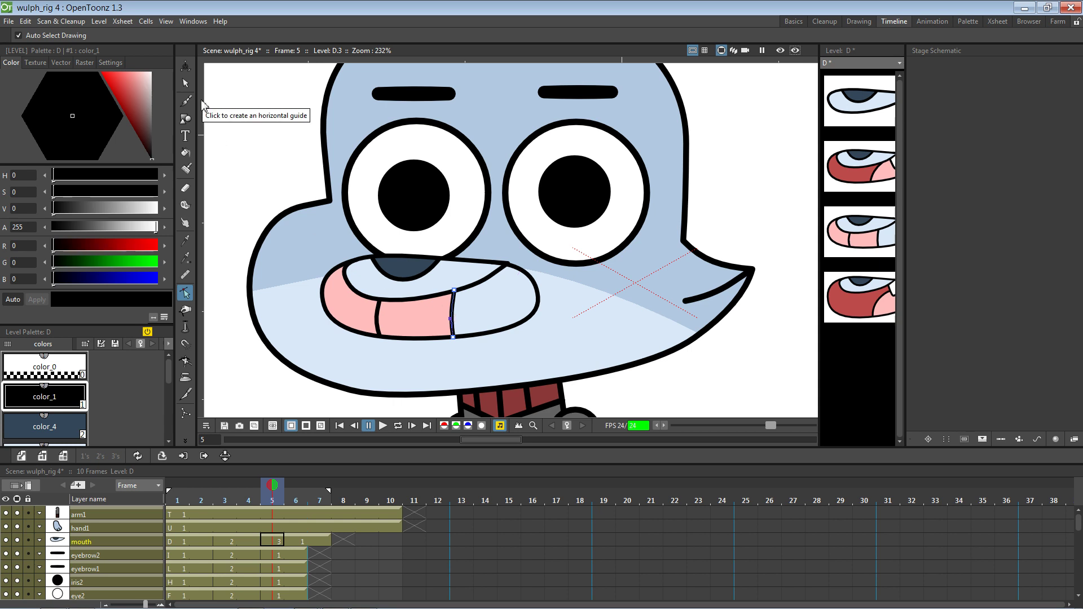
left_click(185, 83)
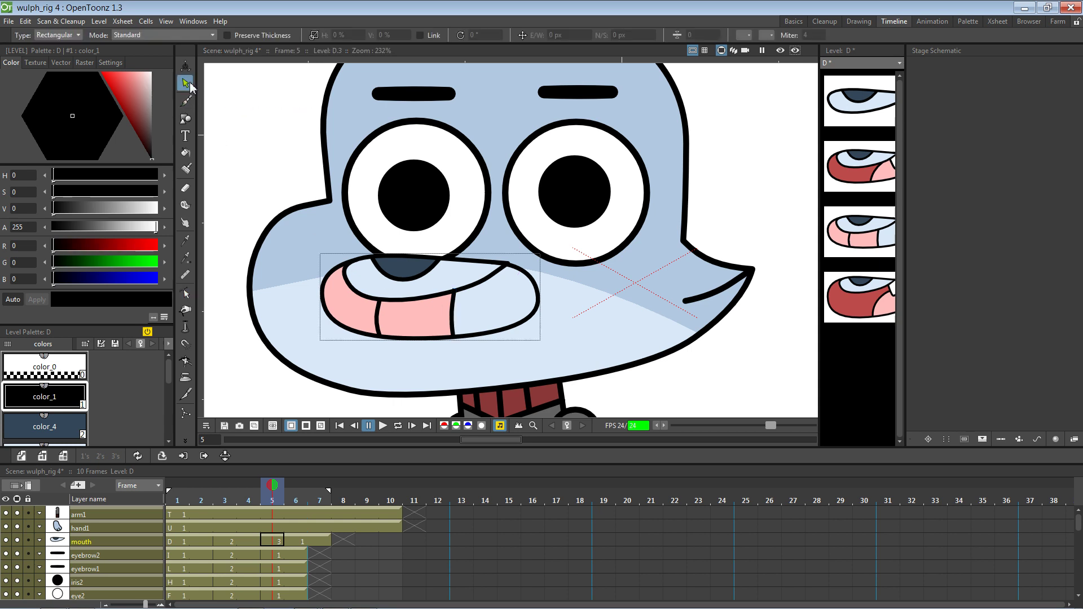
left_click(455, 313)
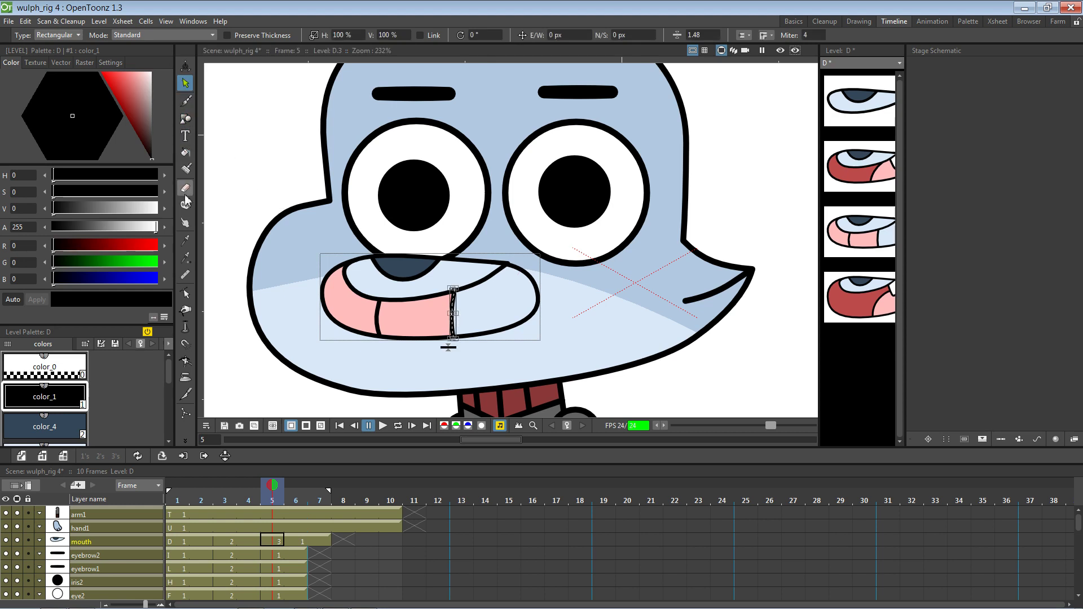
left_click(186, 293)
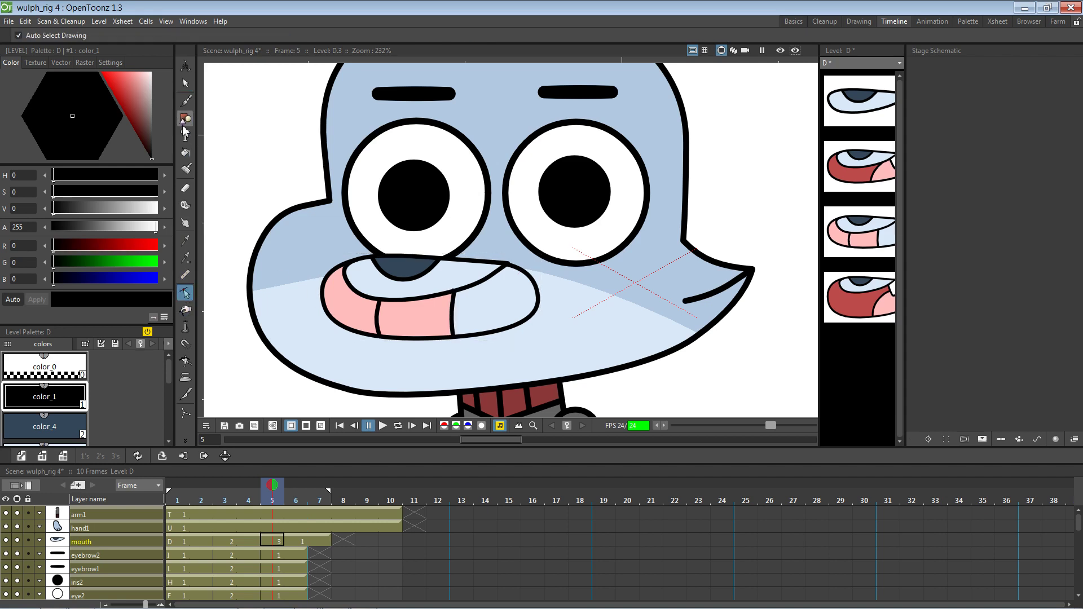
left_click(185, 84)
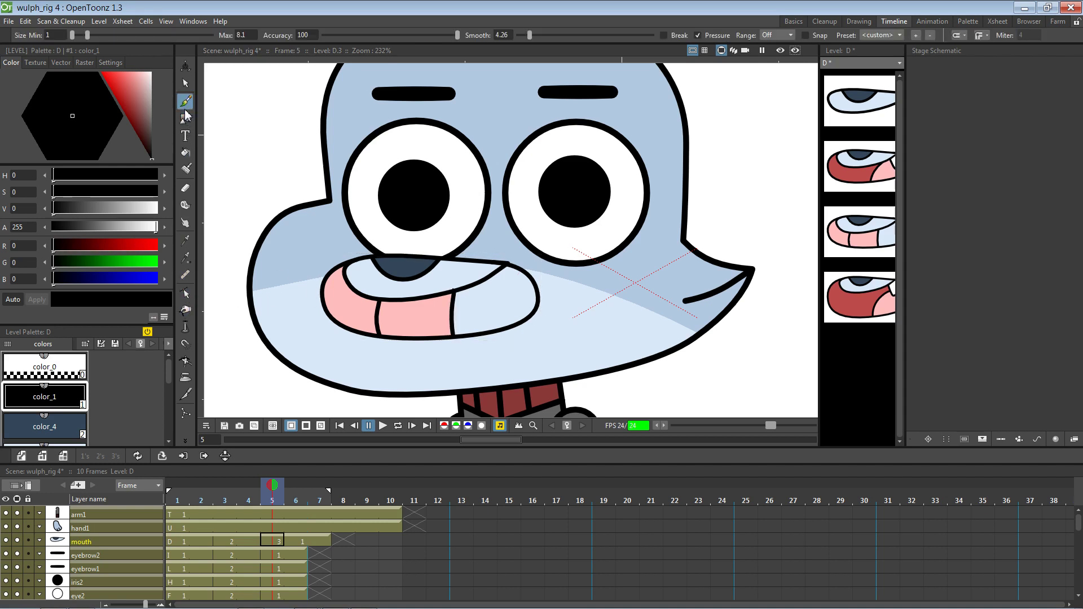
left_click(455, 315)
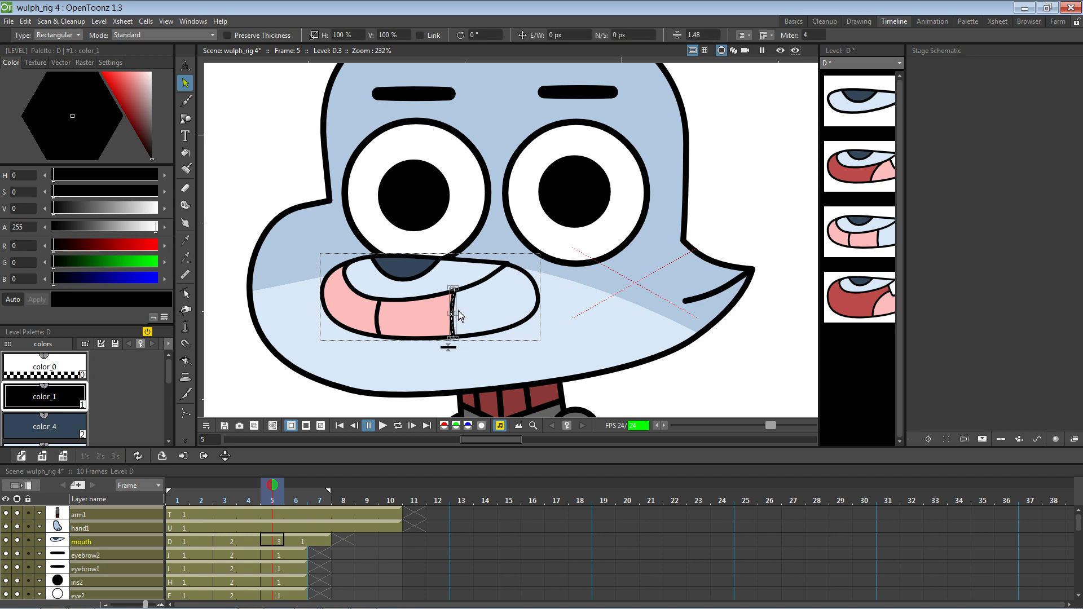
key("Up")
key("Up")
key("Up")
key("Up")
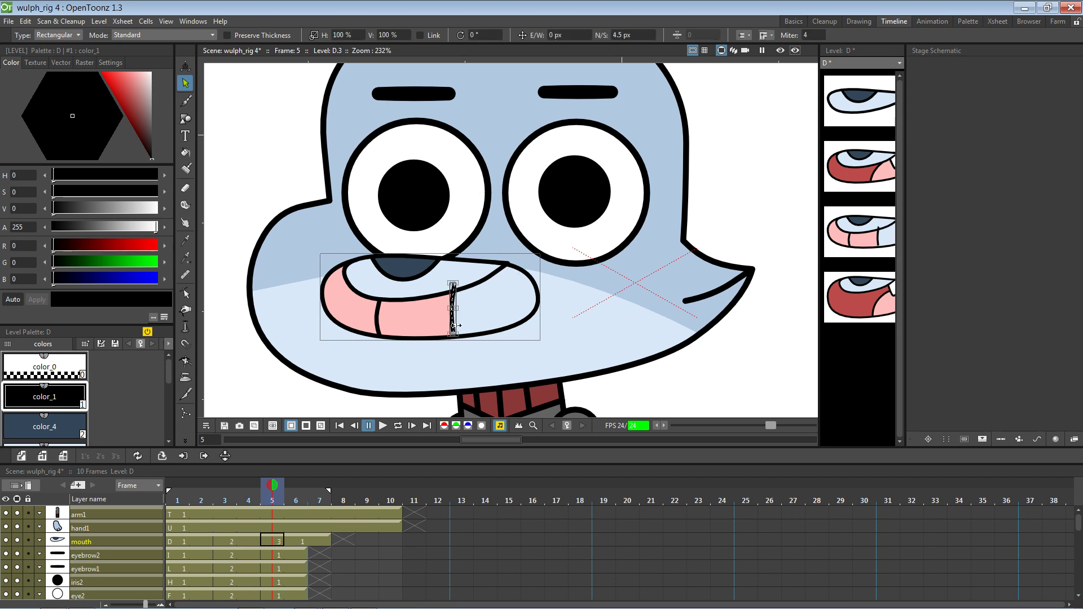
key("Right")
key("Right")
key("Right")
key("Right")
key("Right")
key("Right")
key("Right")
key("Right")
key("Right")
key("Right")
key("Right")
key("Right")
key("Right")
key("Right")
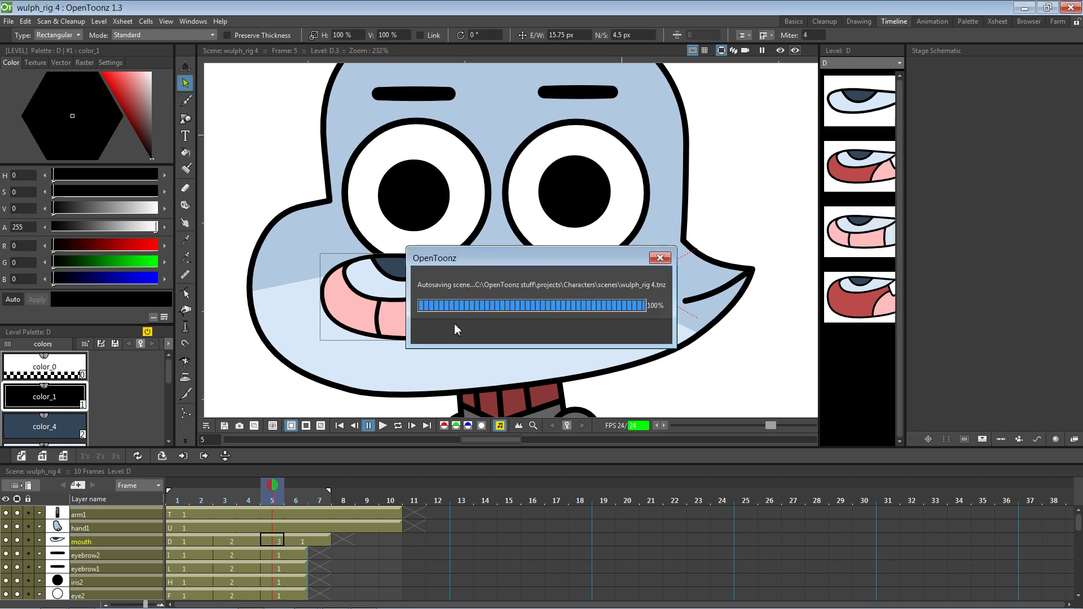
key("Down")
key("Down")
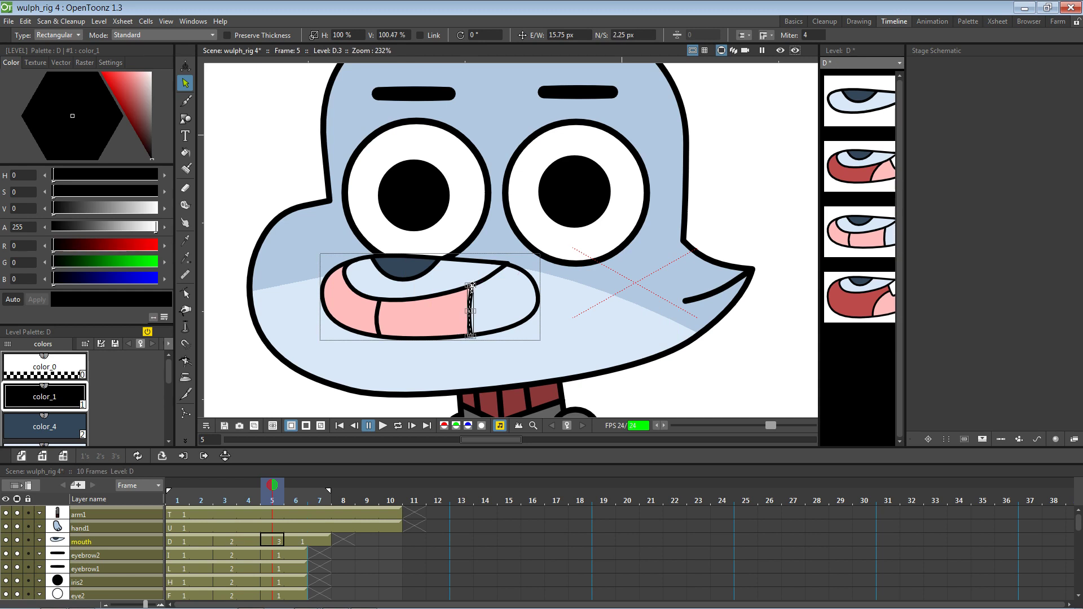
Apply the white color_4 style to the left tooth divider line in the mouth drawing at frame 5
left_click(378, 319)
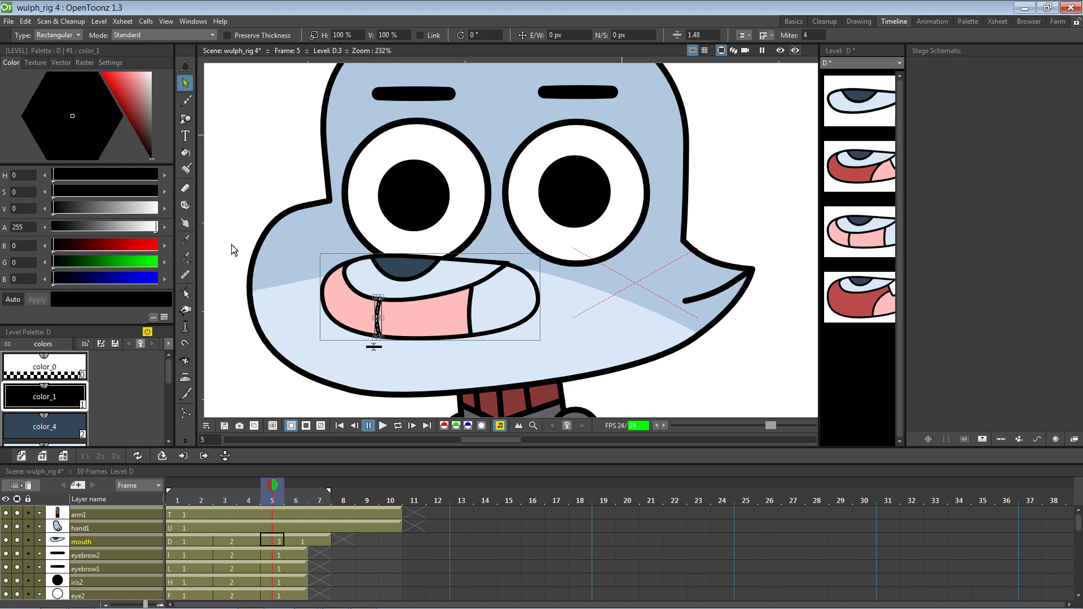
left_click(64, 368)
scroll(63, 368, "down", 2)
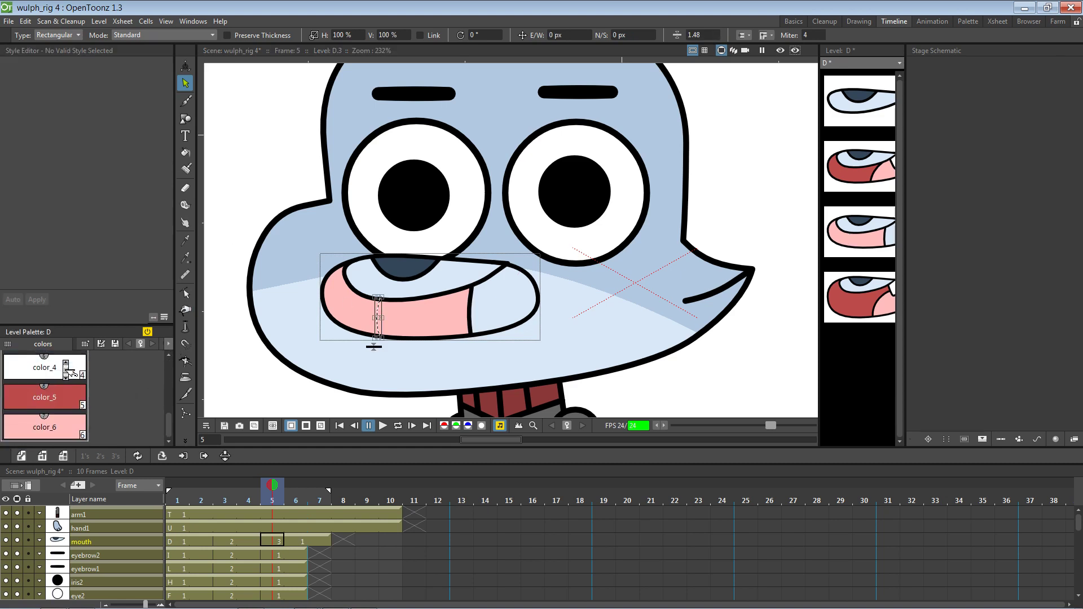
left_click(63, 373)
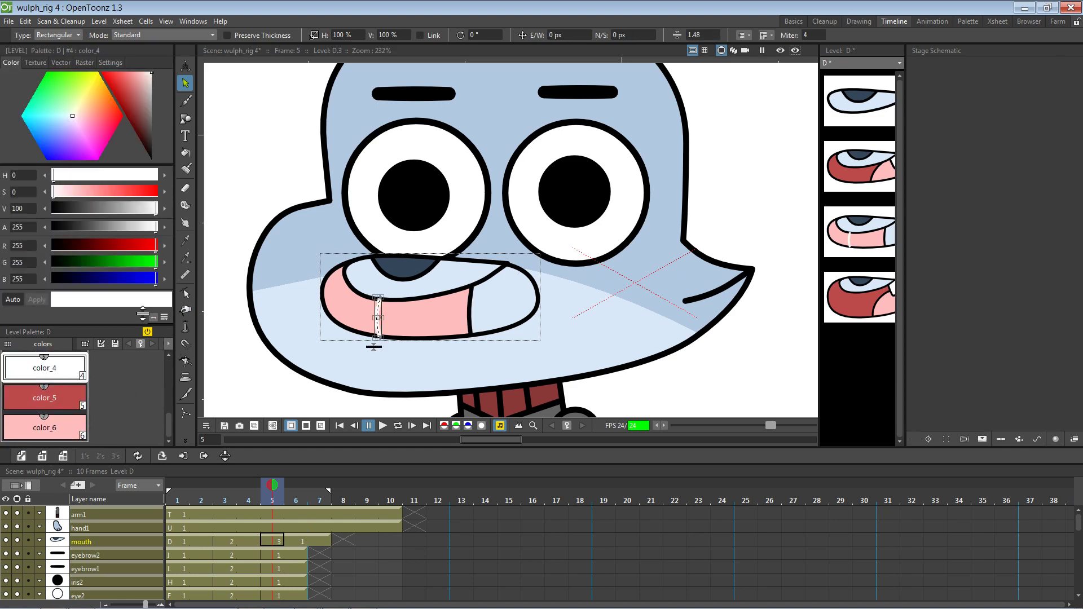
Undo the left tooth divider's recolouring and fill the three tooth areas of the frame 5 mouth with white color_4
left_click(185, 152)
key("ctrl+z")
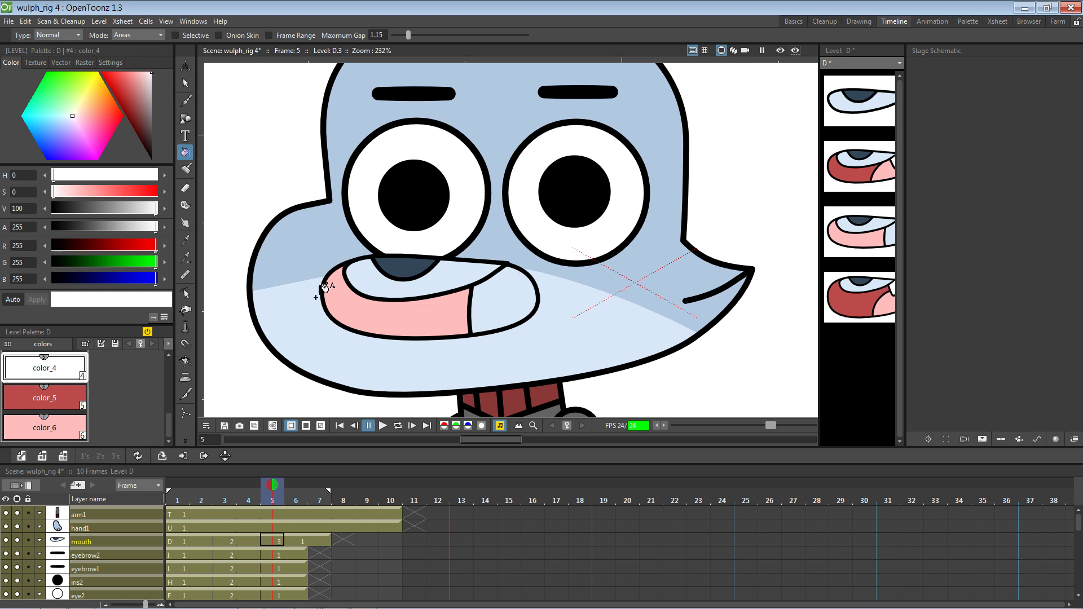
left_click(338, 311)
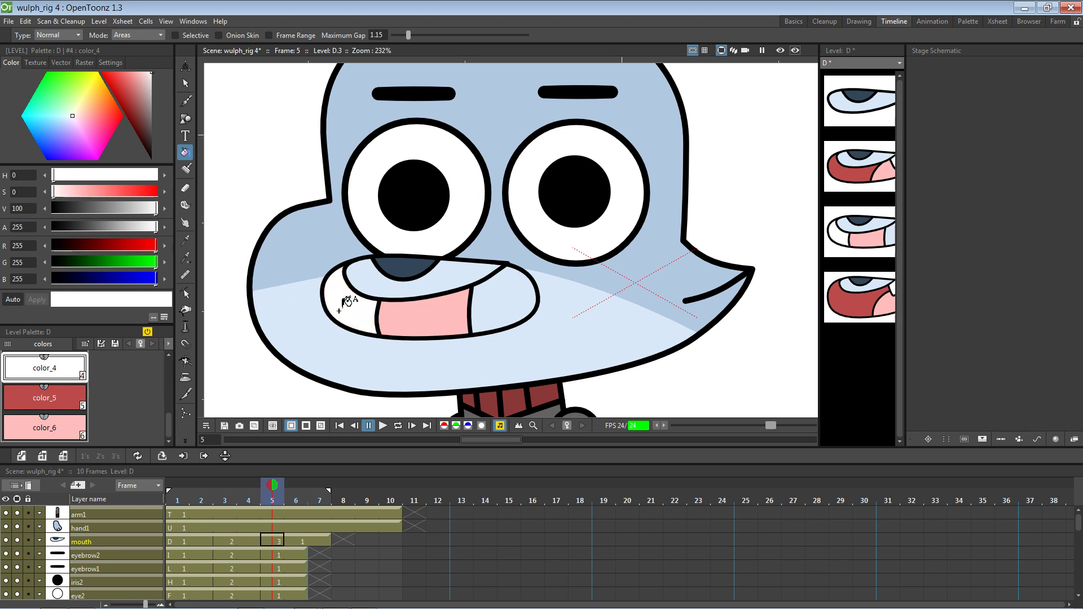
left_click(415, 307)
left_click(479, 311)
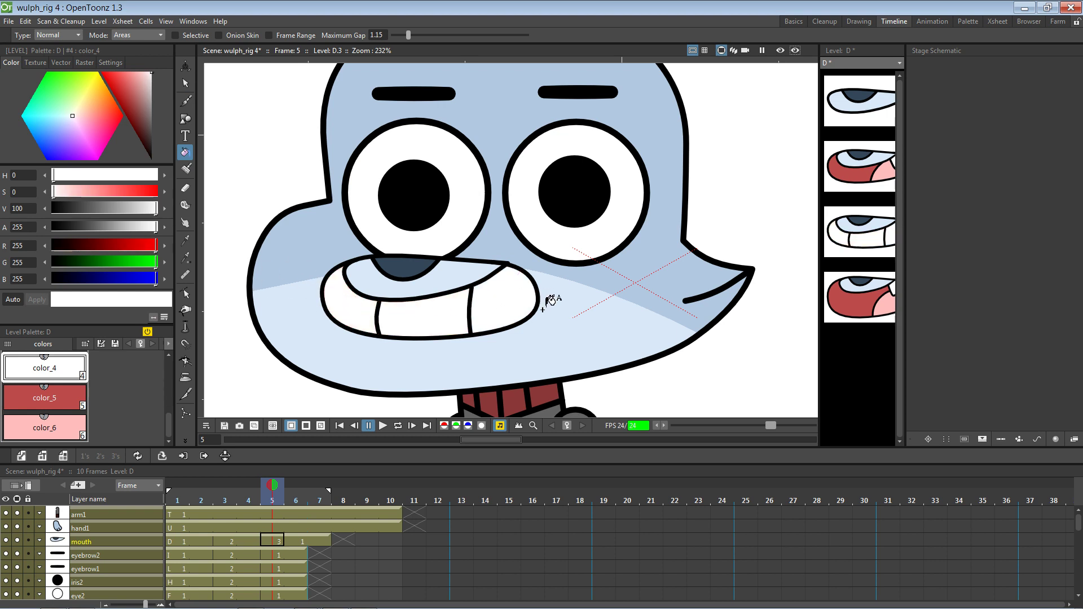
Check reference 5.PNG and inspect the control points at the upper lip's right corner in the frame 5 mouth
key("alt+Tab")
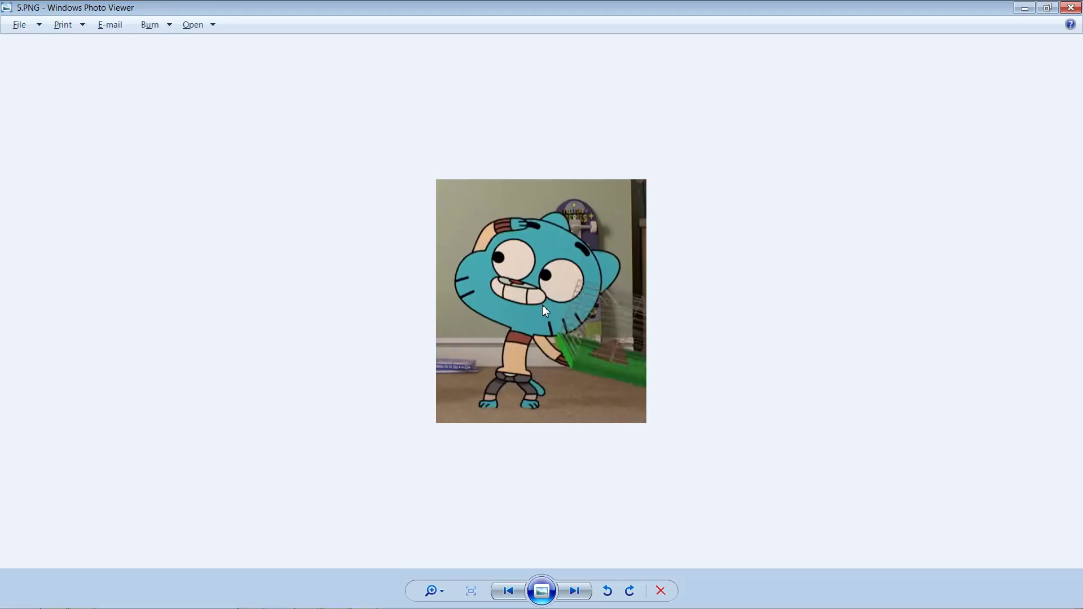
key("alt+Tab")
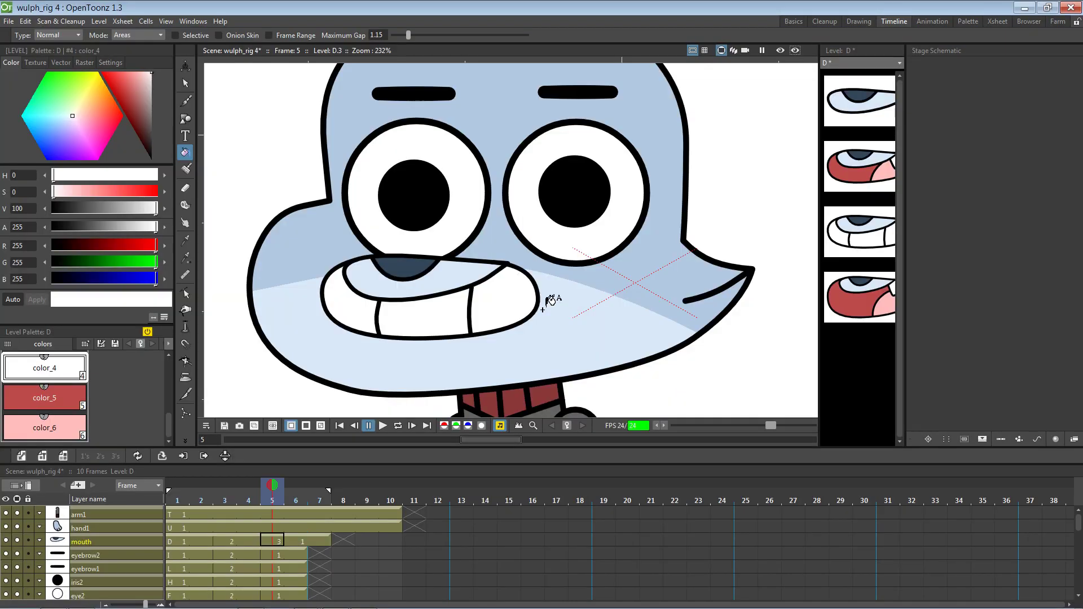
left_click(185, 83)
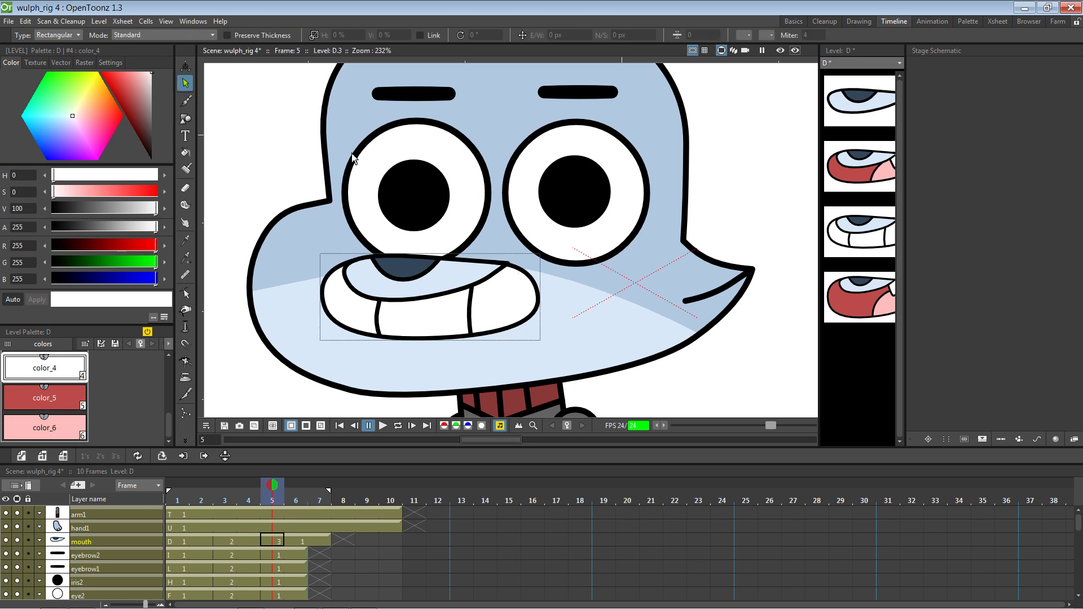
left_click(511, 264)
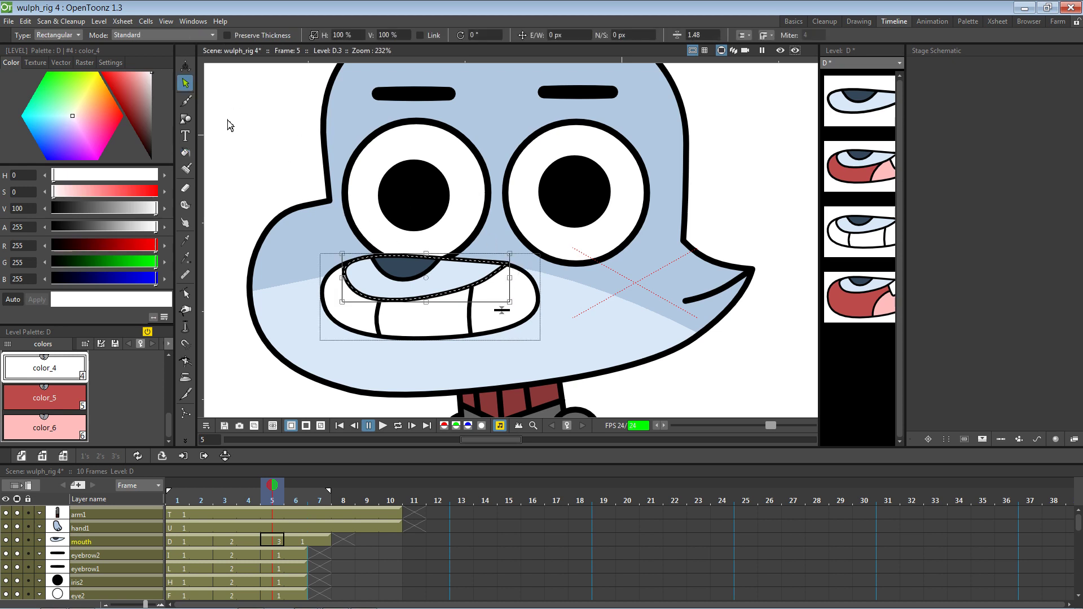
left_click(185, 293)
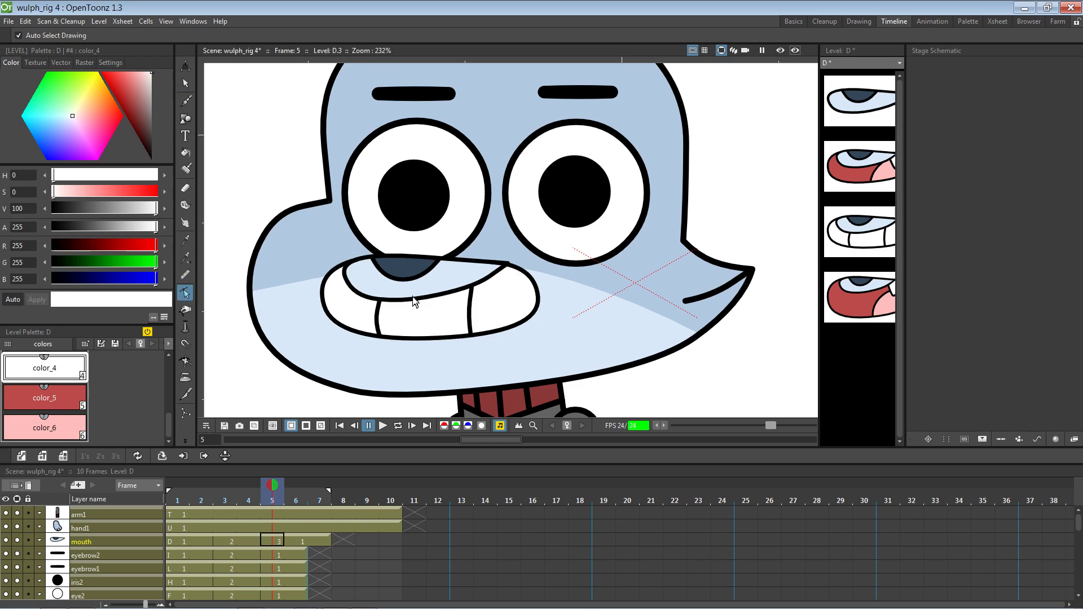
left_click(507, 263)
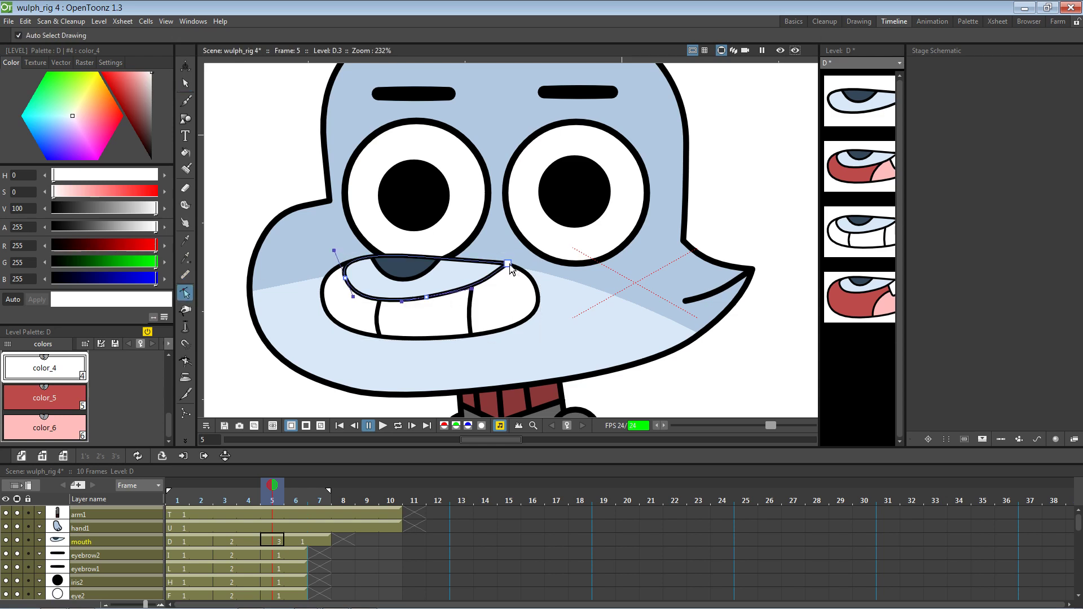
left_click(510, 265)
left_click(594, 280)
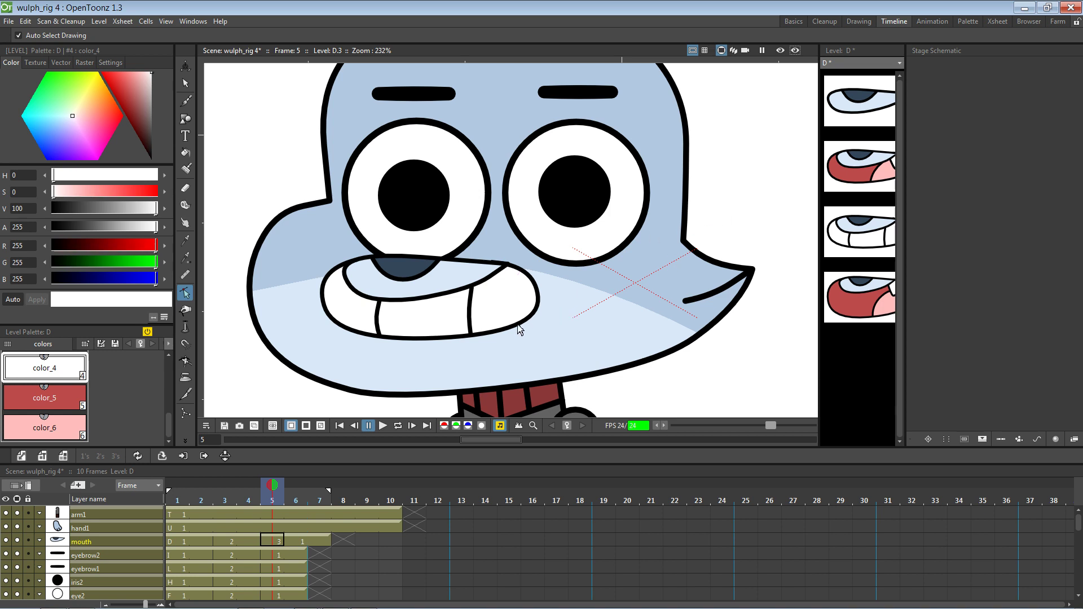
Move the mouth outline's bottom control point slightly up and right, and raise its right curve handle to lift the lower-right curve
left_click(484, 338)
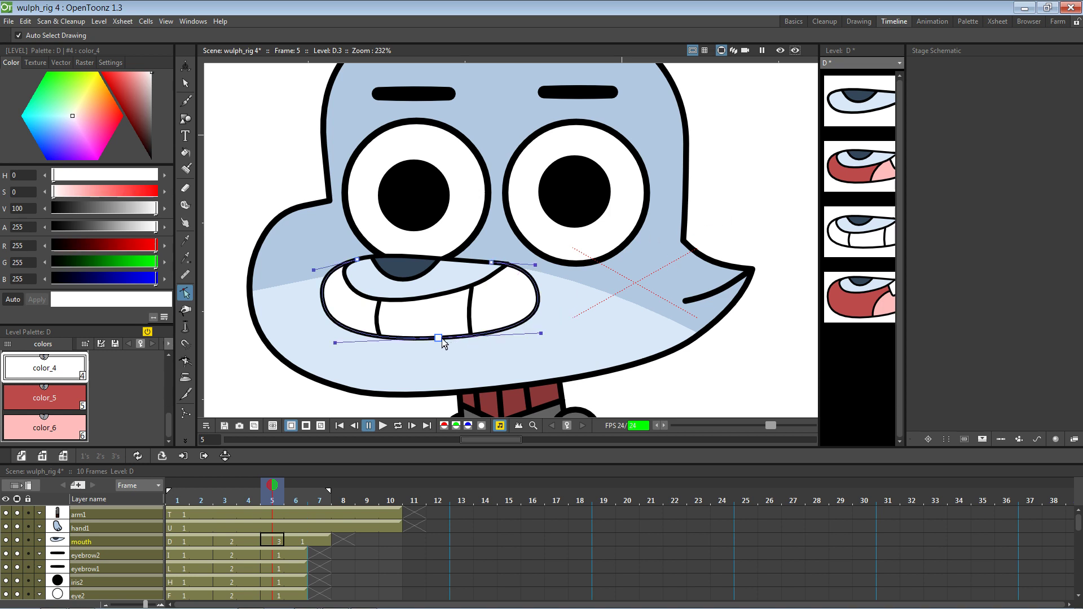
left_click_drag(439, 338, 446, 339)
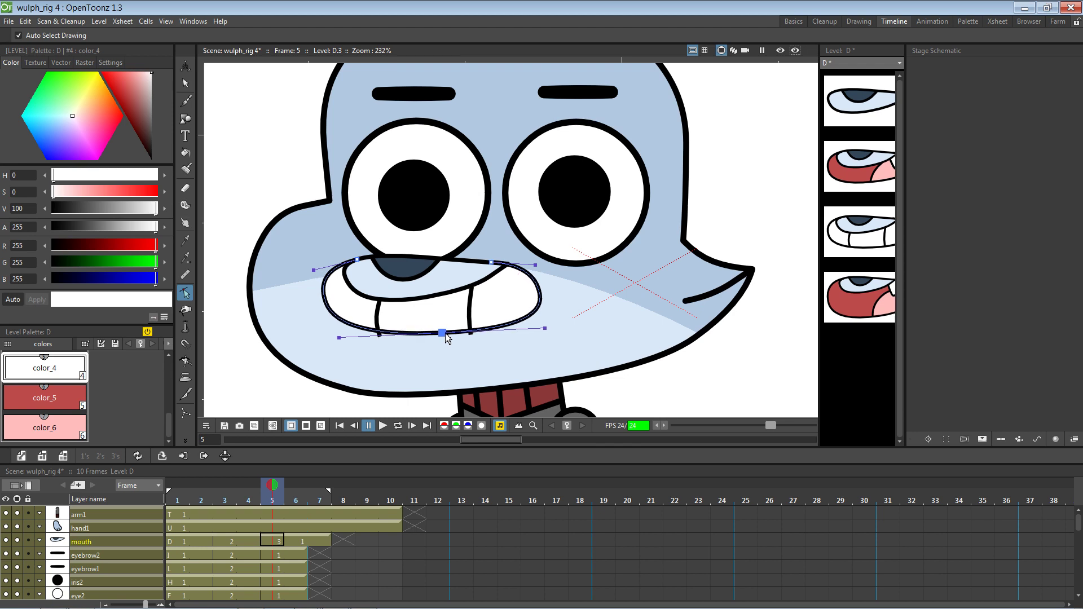
left_click(544, 328)
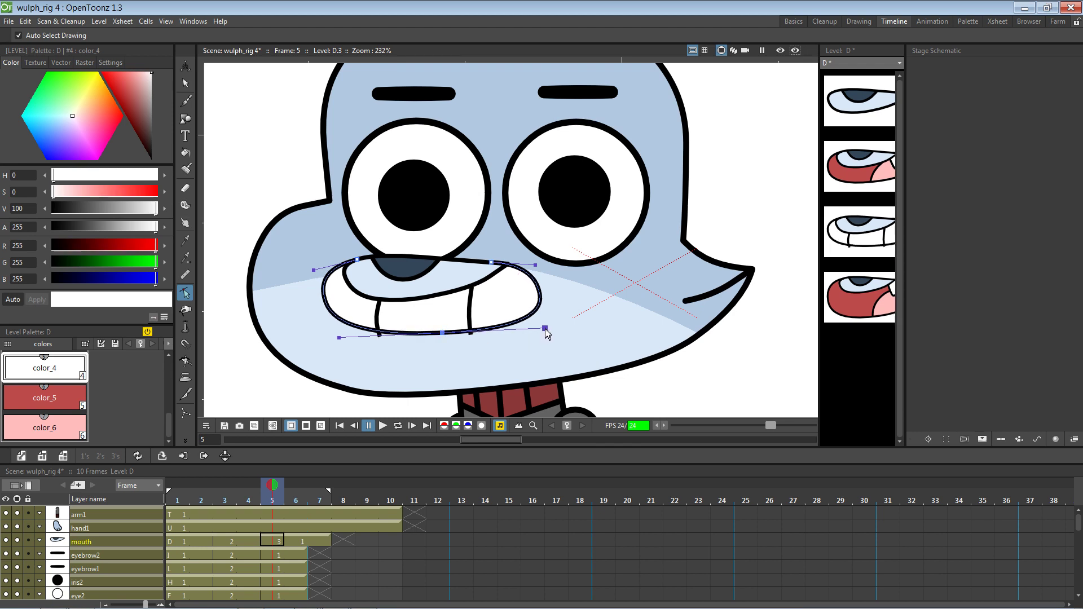
left_click_drag(546, 329, 546, 321)
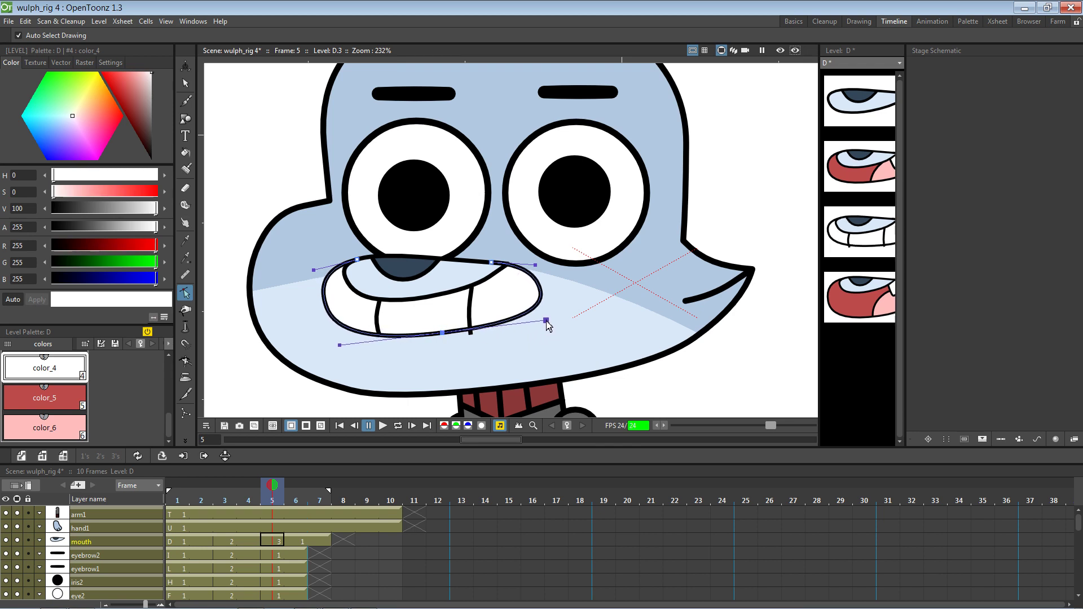
Try to shorten the right tooth divider by moving its lower end point up to the mouth outline, and undo it
left_click(473, 345)
left_click(471, 333)
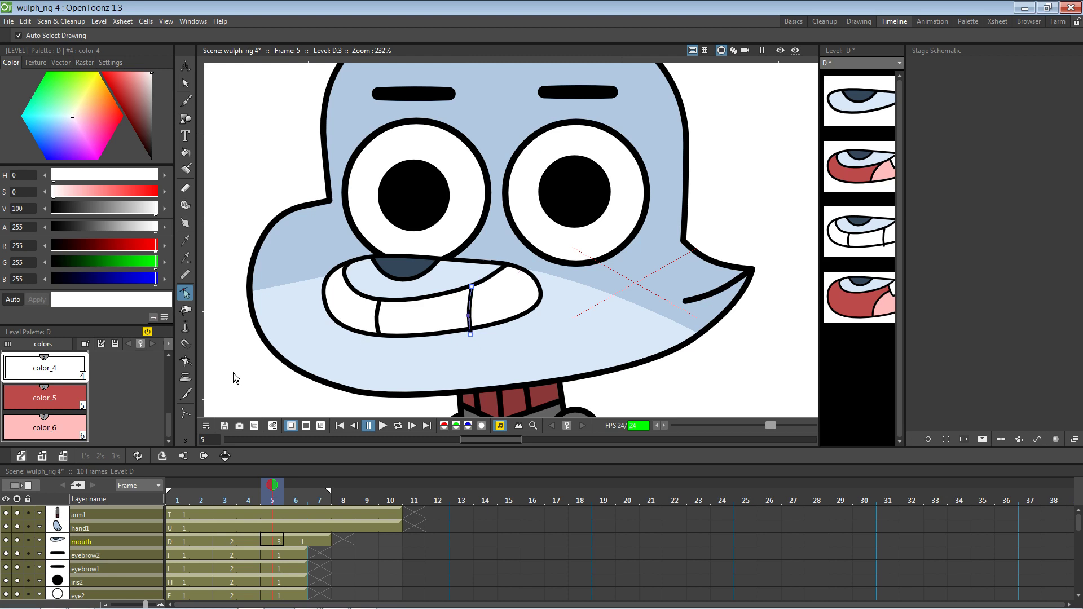
scroll(455, 361, "up", 2)
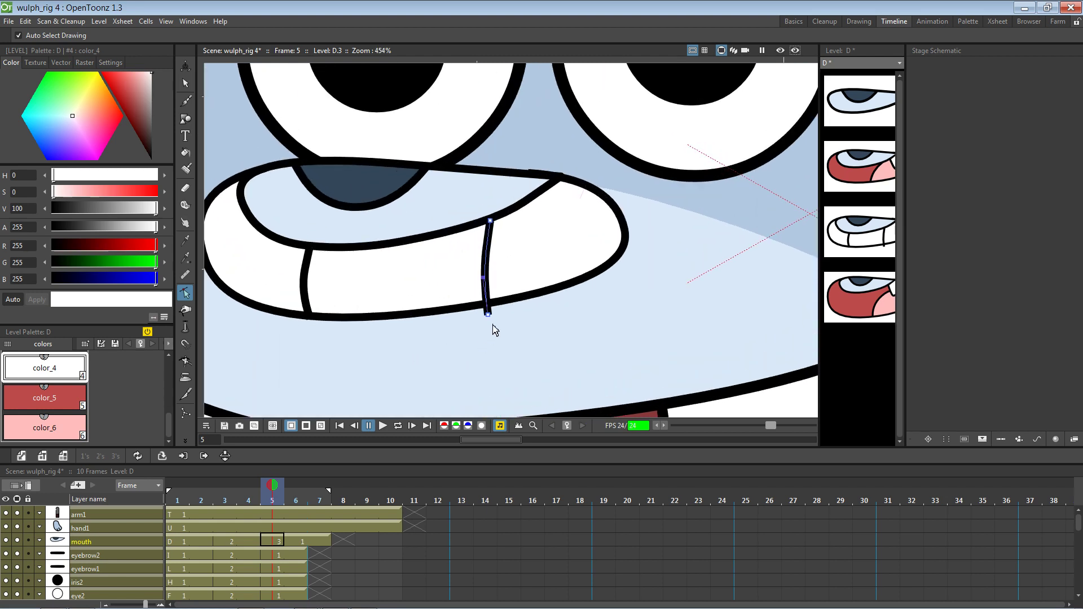
left_click_drag(488, 315, 488, 305)
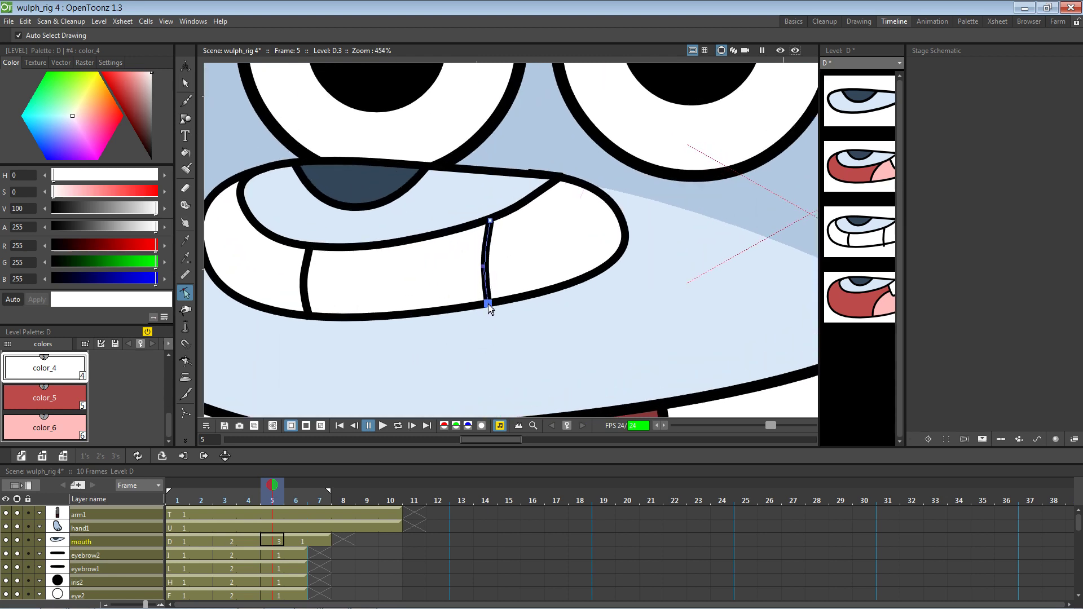
scroll(367, 360, "down", 2)
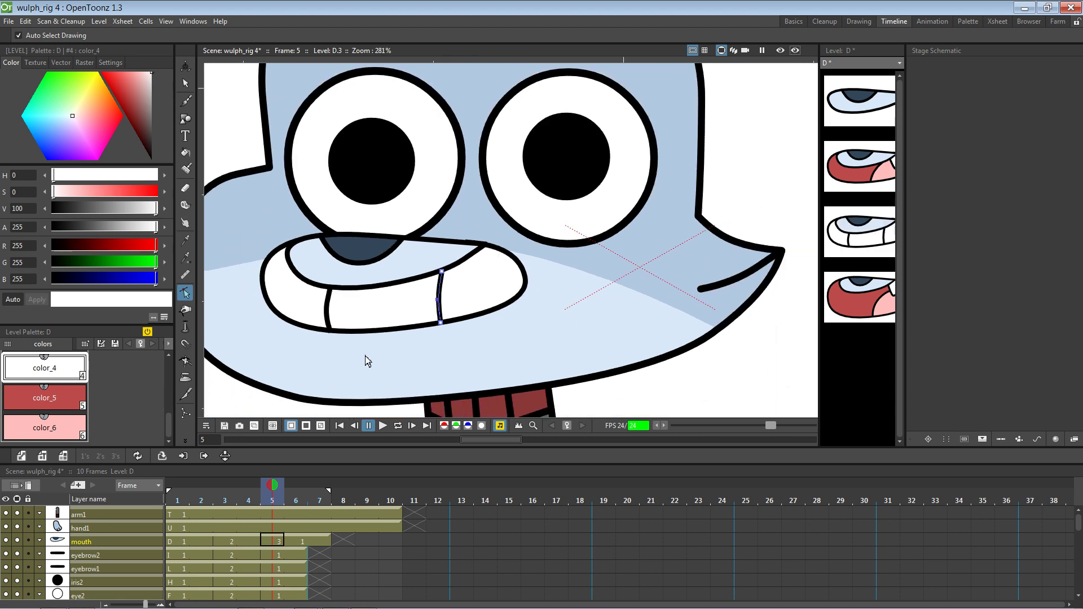
key("ctrl+z")
Cut off and delete the right tooth divider's excess below the mouth outline, and save the scene
left_click(185, 394)
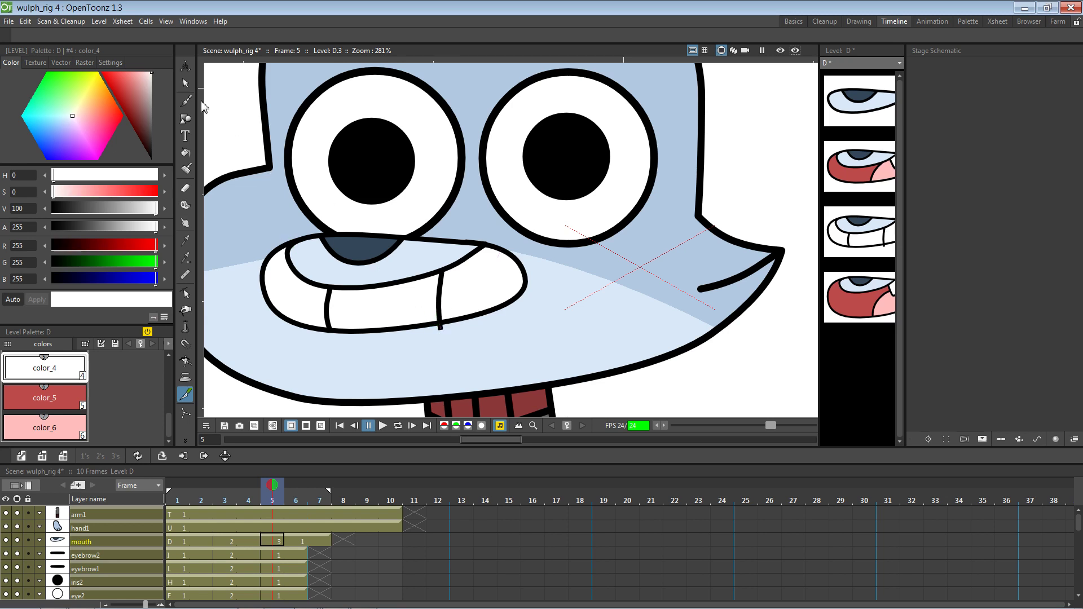
left_click(186, 85)
left_click(358, 241)
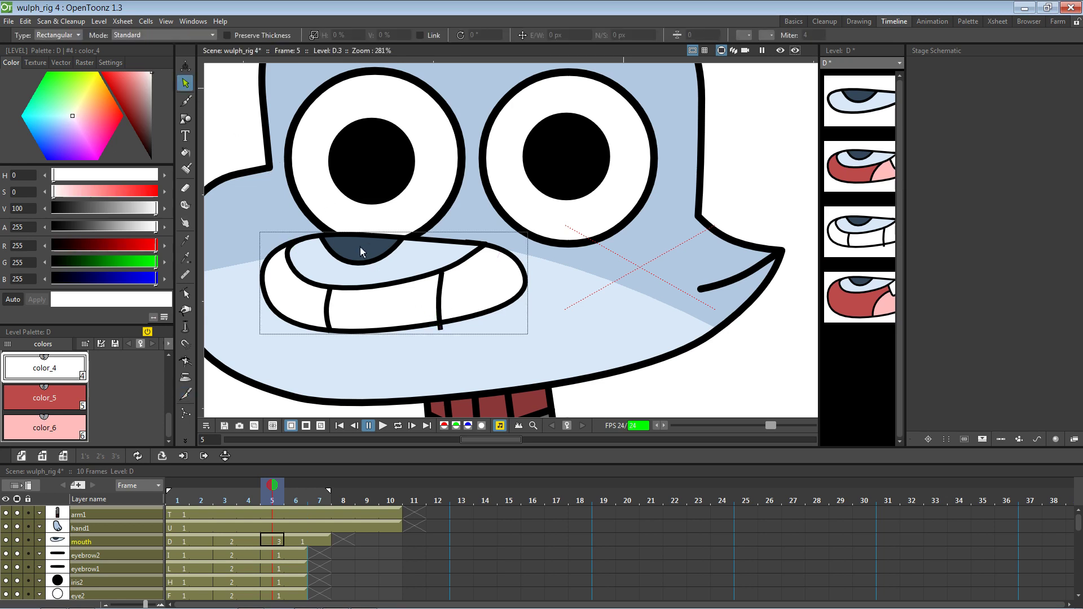
left_click(443, 331)
key("ctrl+s")
Compare the mouth poses in reference pictures 5.PNG and 6.PNG, then return to OpenToonz
scroll(595, 296, "down", 1)
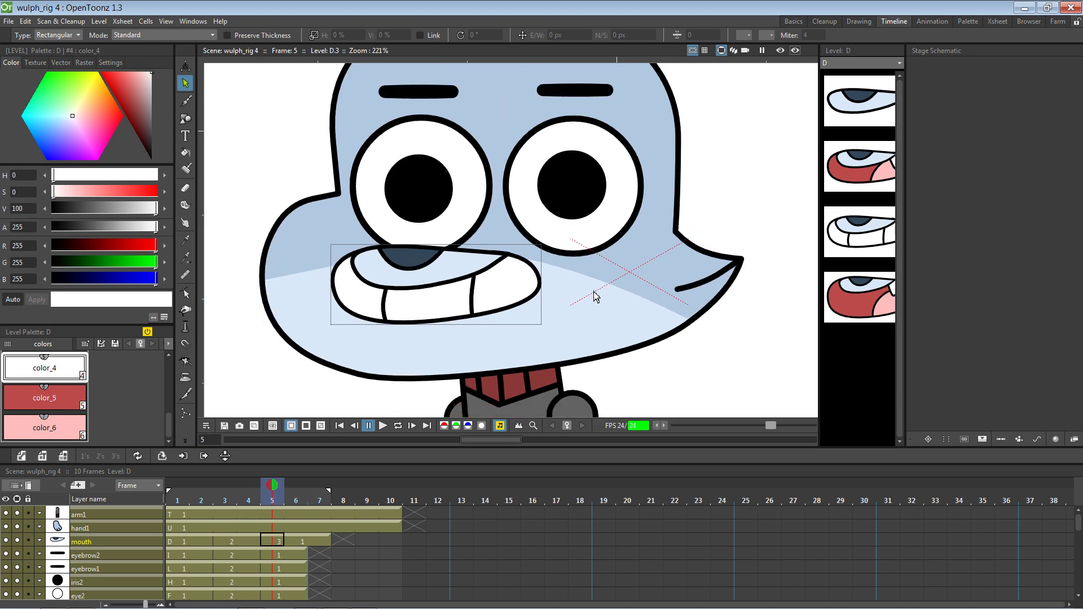
scroll(595, 296, "down", 2)
scroll(596, 297, "up", 2)
key("alt+Tab")
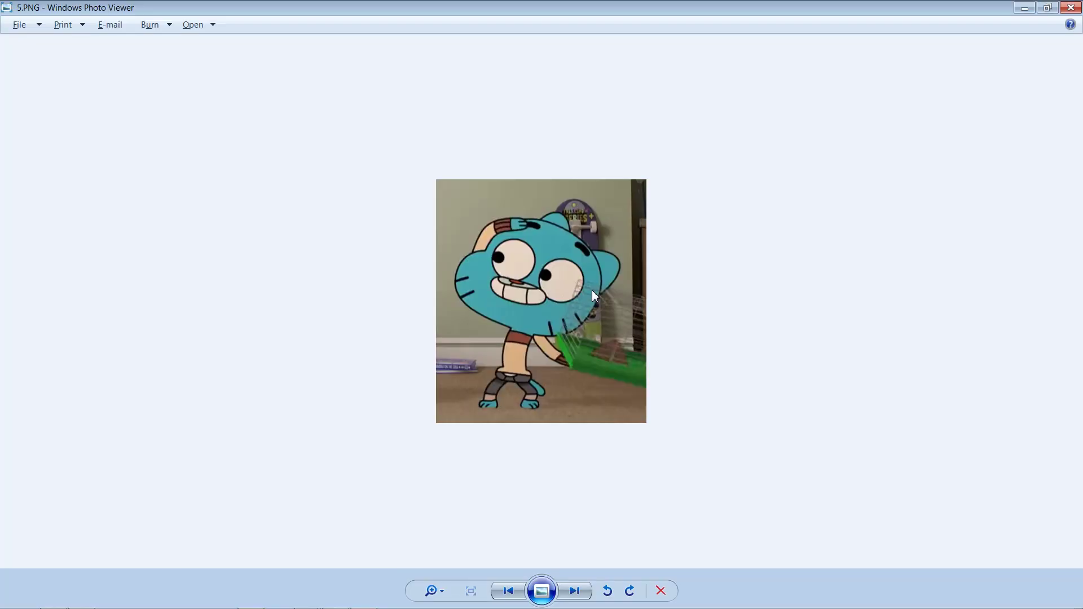
key("Right")
key("Left")
key("Right")
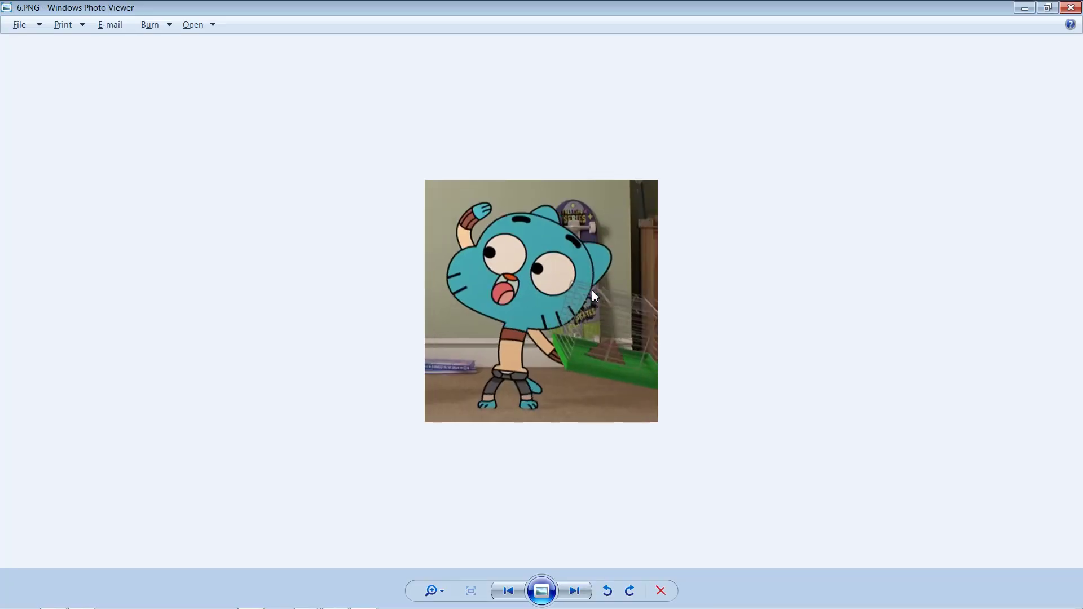
key("Left")
key("Right")
key("alt+Tab")
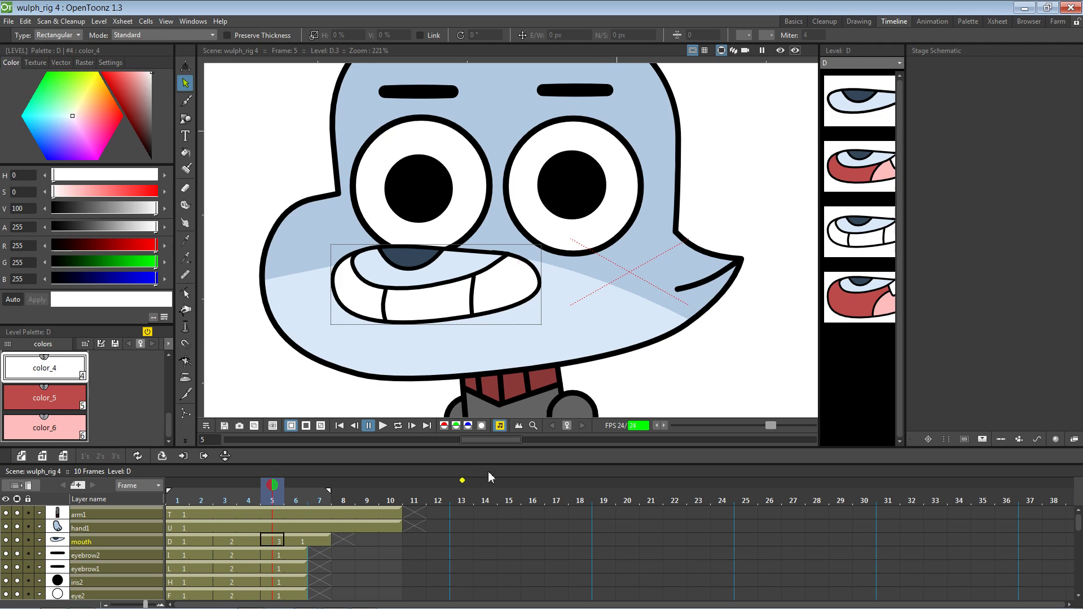
Duplicate open-mouth drawing 4 in the mouth's level D
left_click(857, 329)
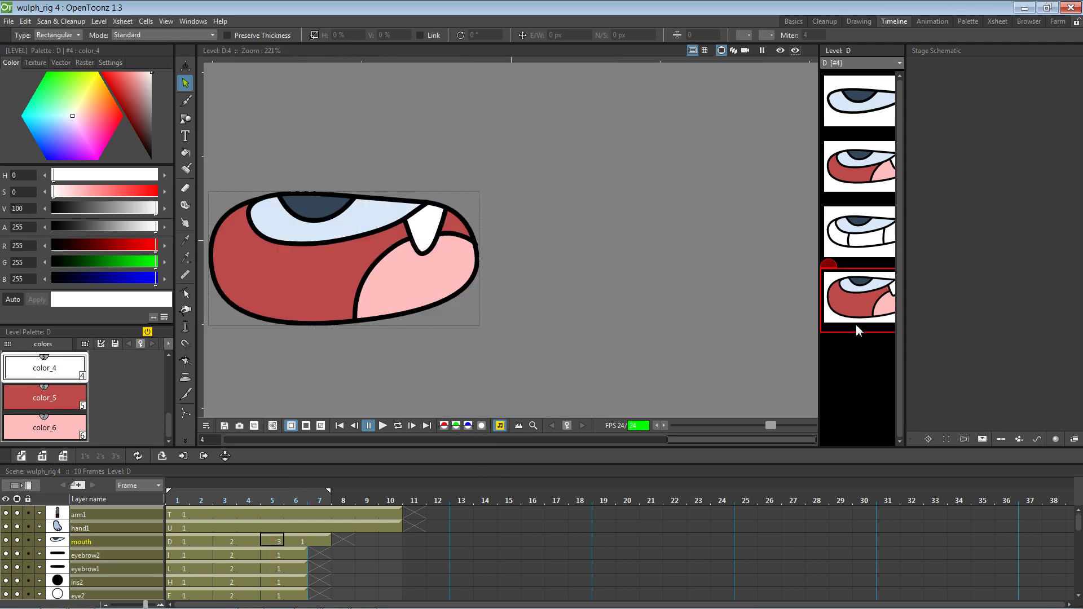
left_click(849, 117)
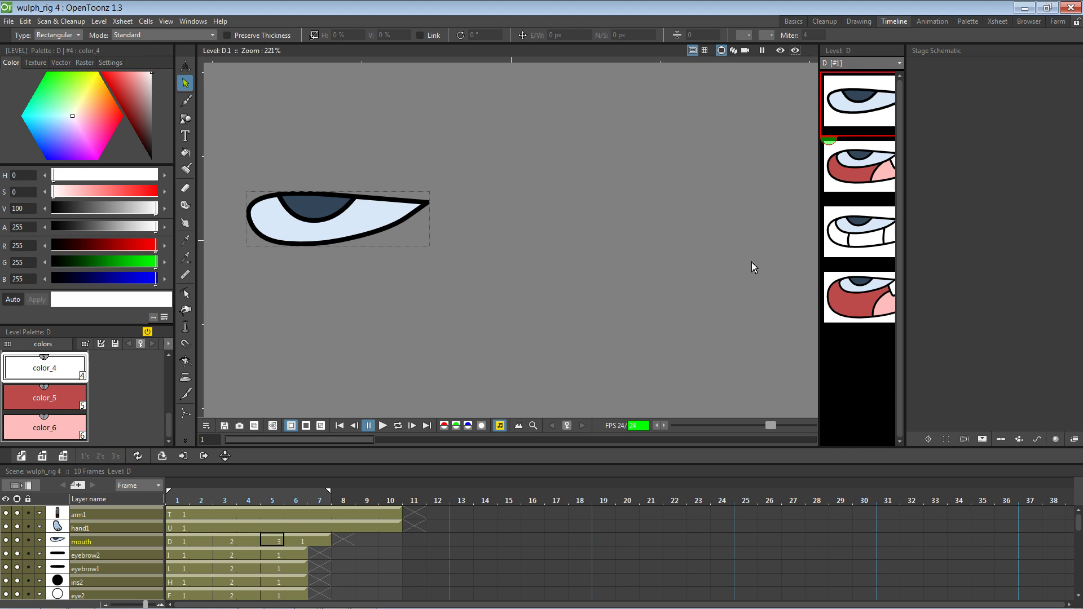
left_click(858, 297)
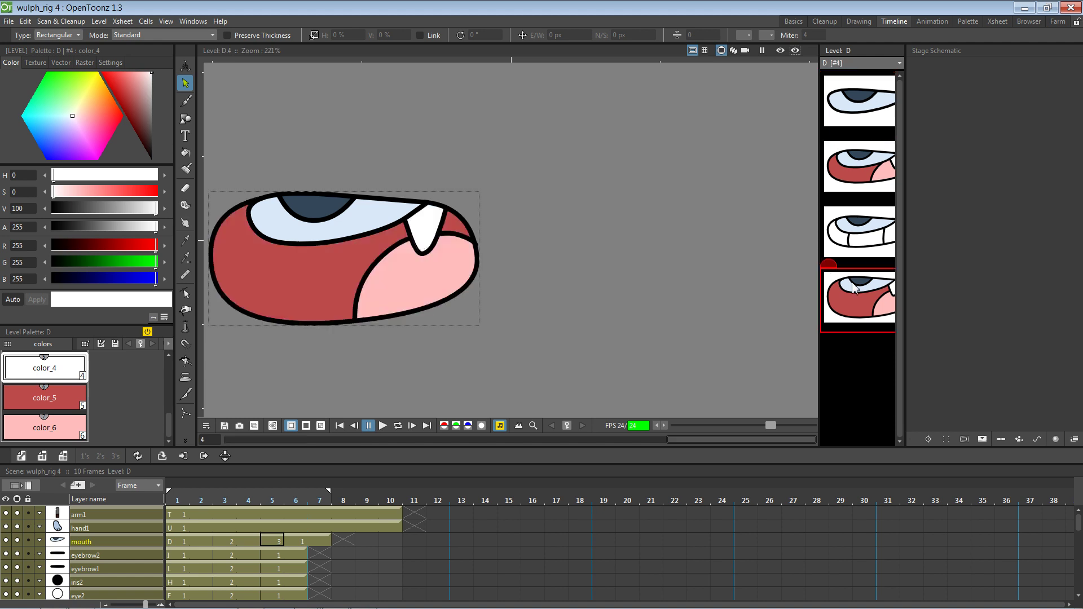
left_click(851, 339)
left_click(865, 328)
key("ctrl+d")
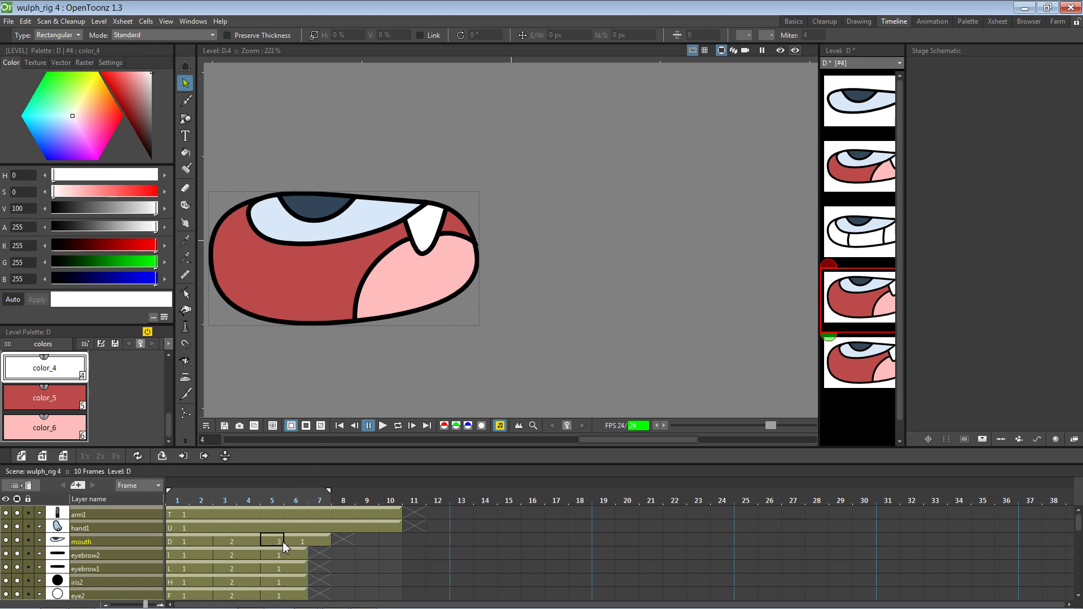
Assign the duplicated drawing 5 to the mouth layer's cell at frame 6
left_click(839, 376)
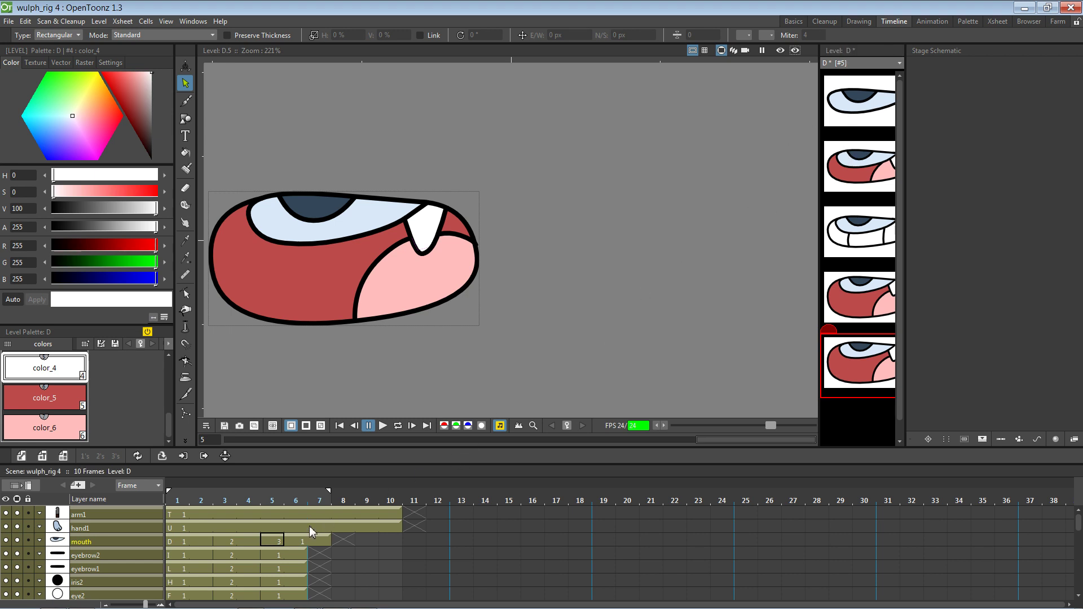
left_click(297, 542)
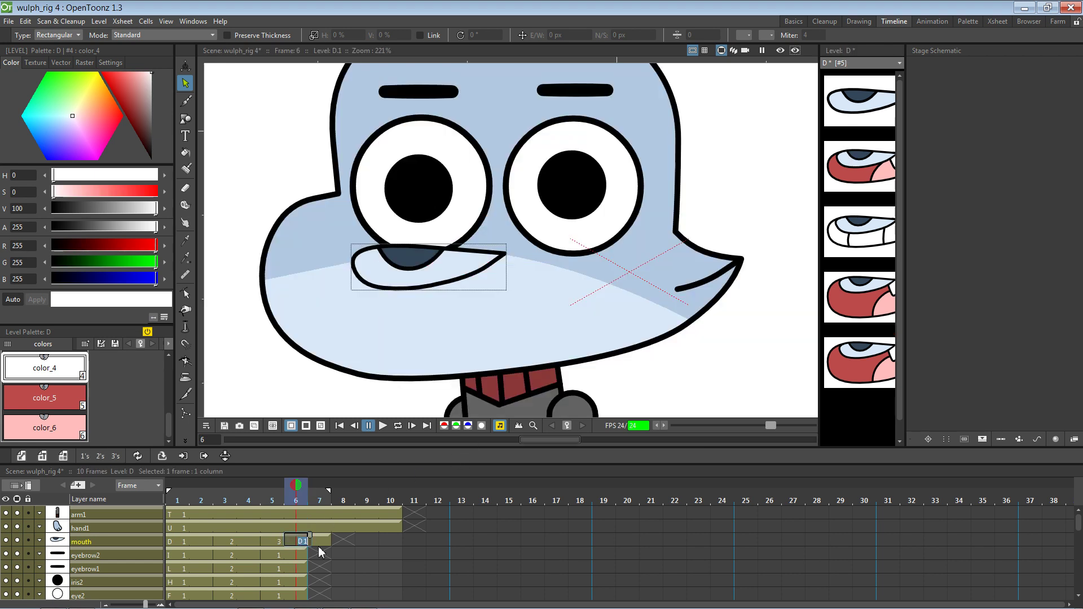
type("5")
key("Return")
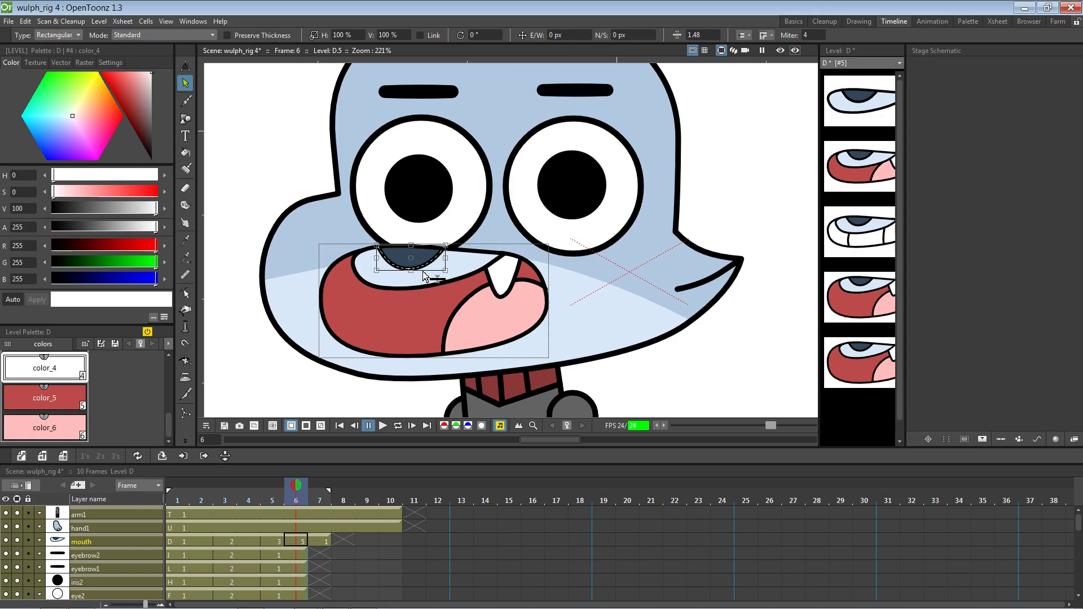
Check reference 6.PNG and narrow the upper lip shape at frame 6 to 95.56 % horizontal scale
key("alt+Tab")
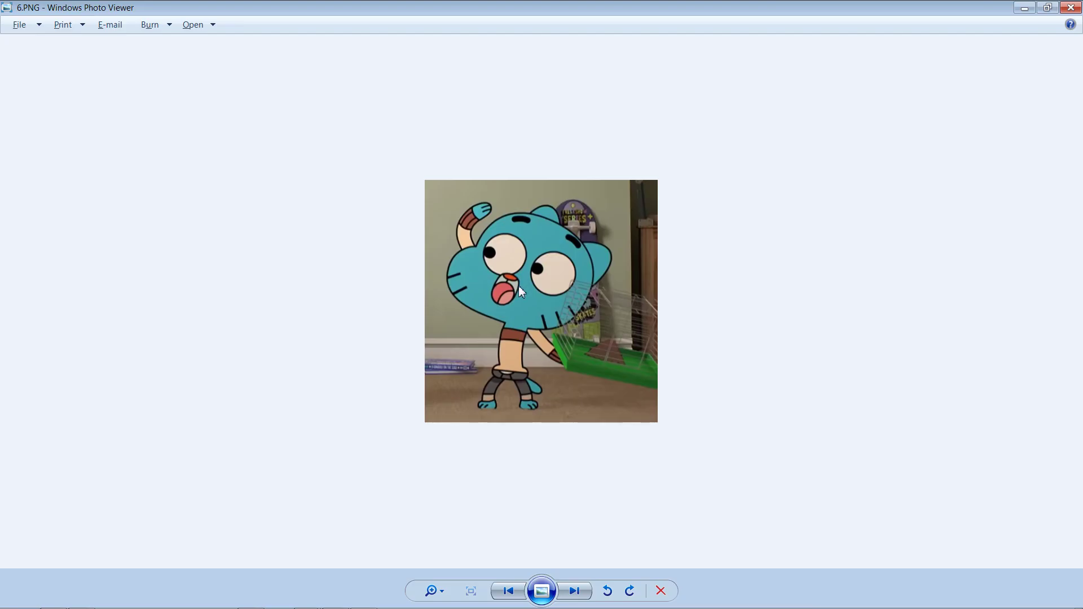
key("alt+Tab")
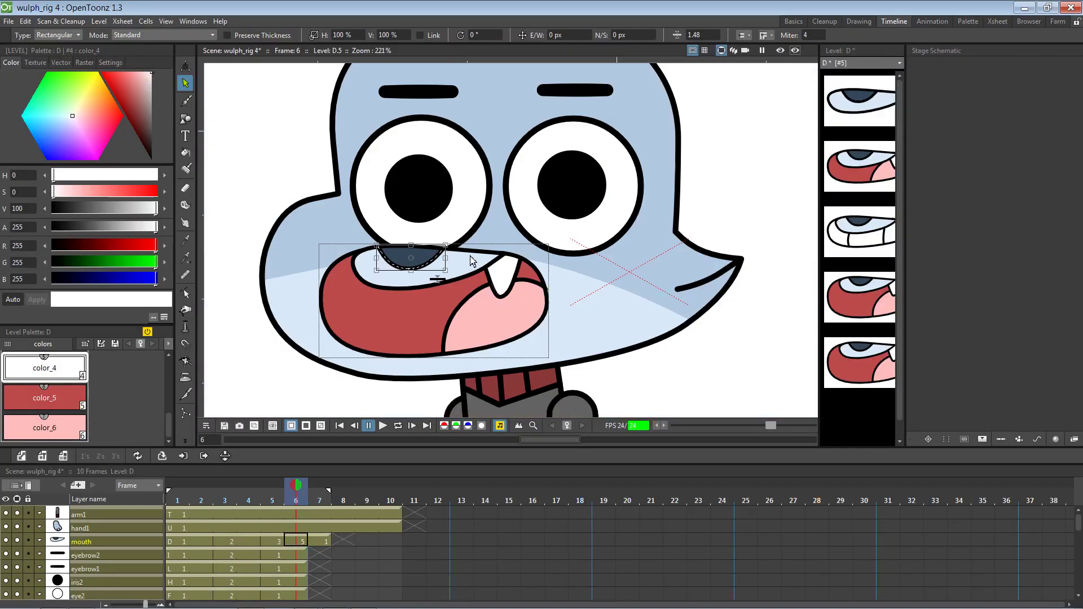
left_click(305, 191)
left_click(362, 271)
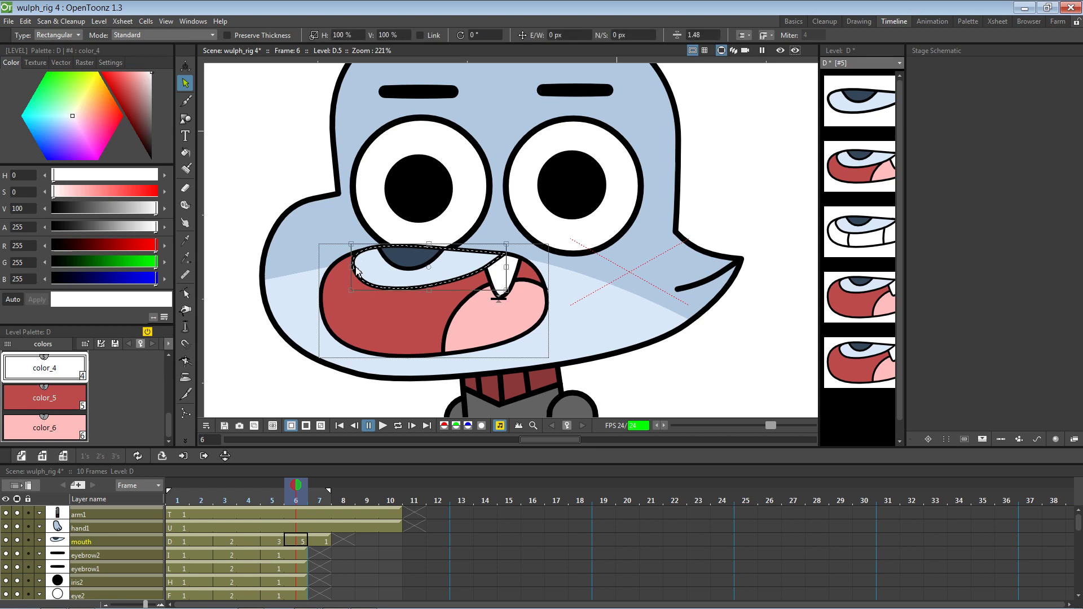
left_click_drag(353, 269, 360, 264)
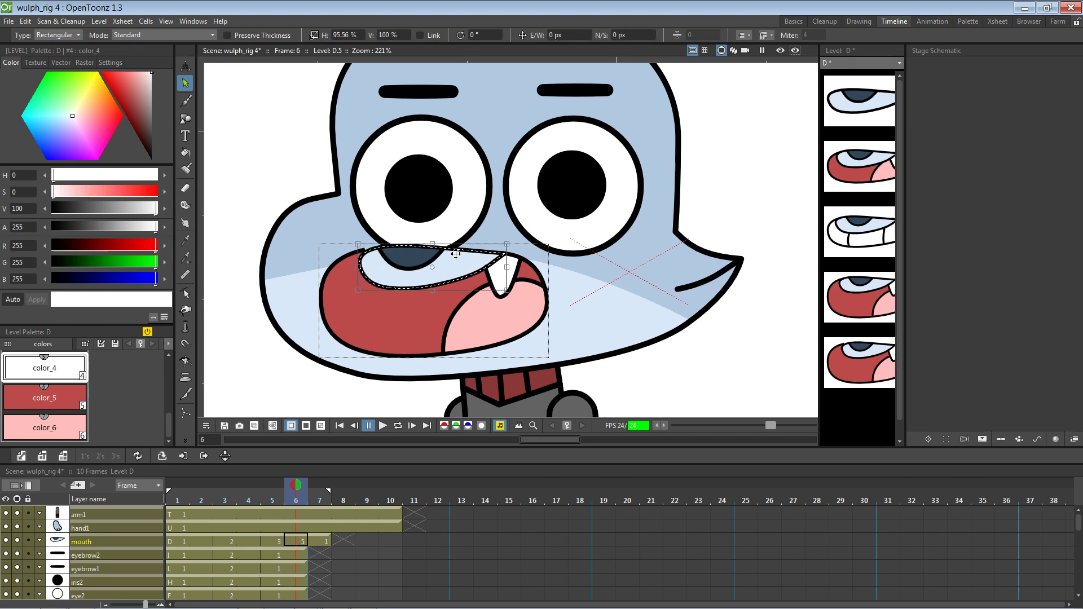
Narrow the upper lip shape at frame 6 to 73.57 % horizontal scale, comparing it with reference 6.PNG
key("alt+Tab")
key("alt+Tab")
left_click_drag(507, 268, 474, 268)
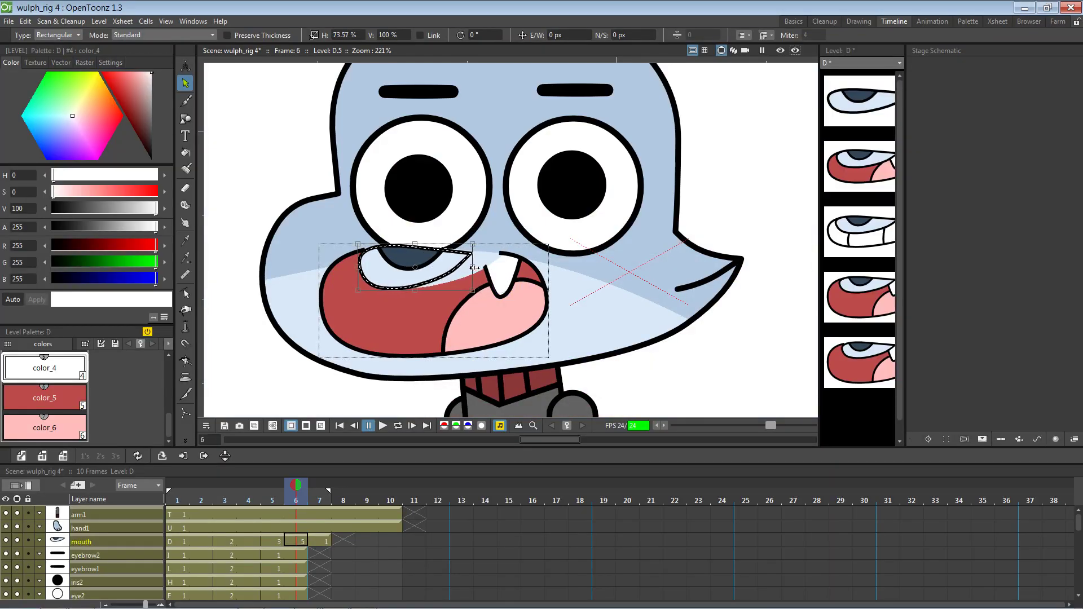
key("alt+Tab")
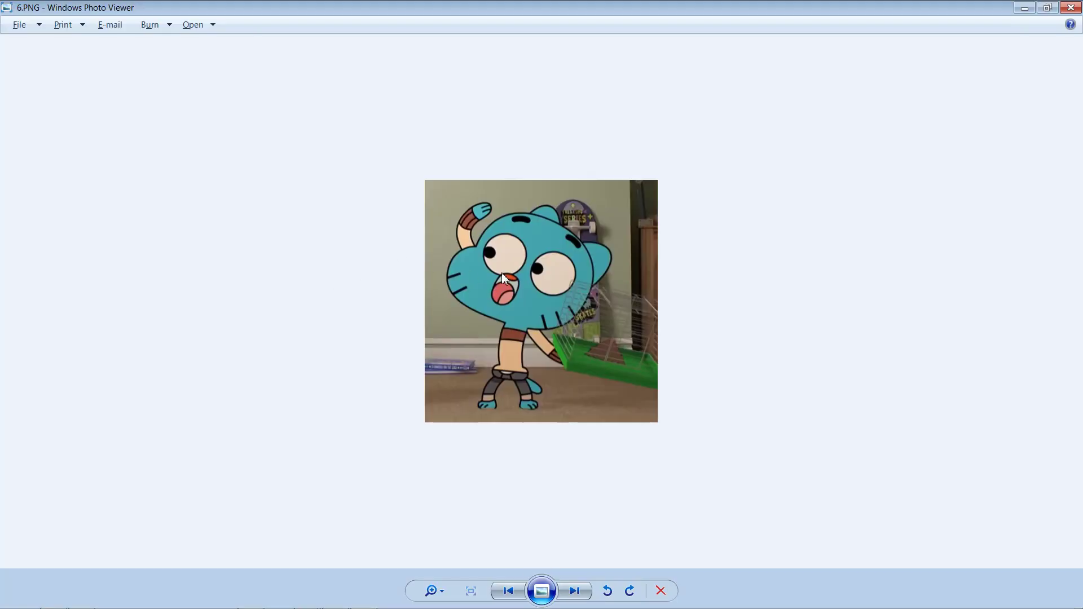
key("alt+Tab")
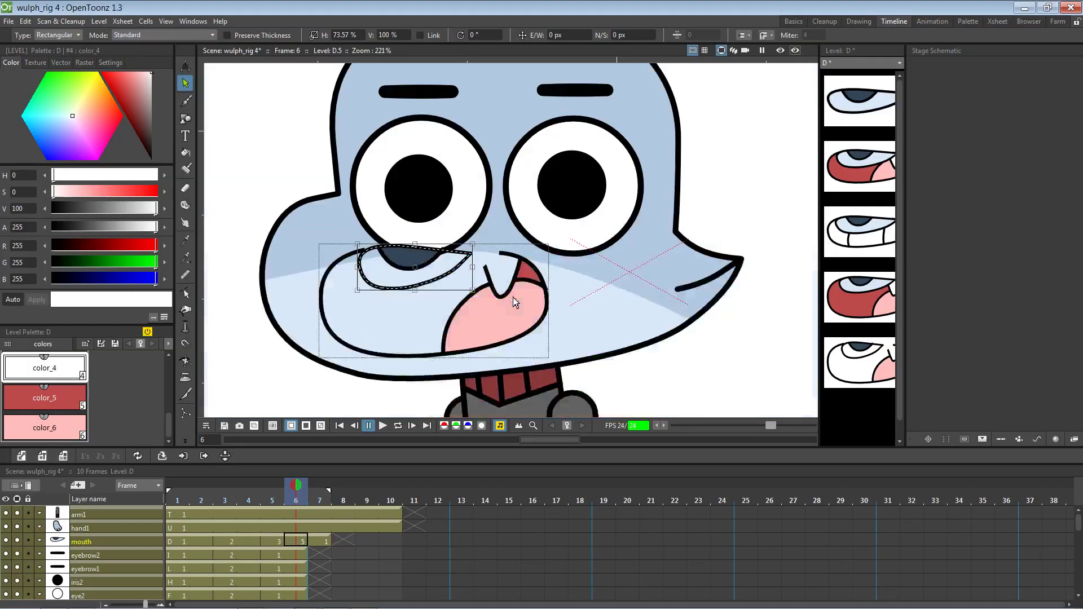
left_click(444, 279)
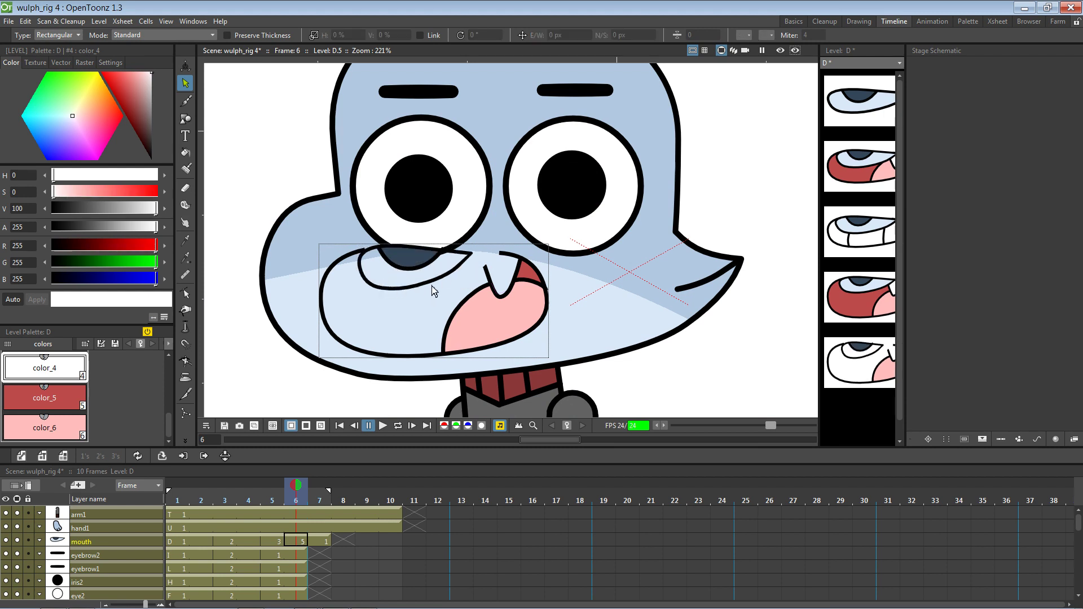
key("alt+Tab")
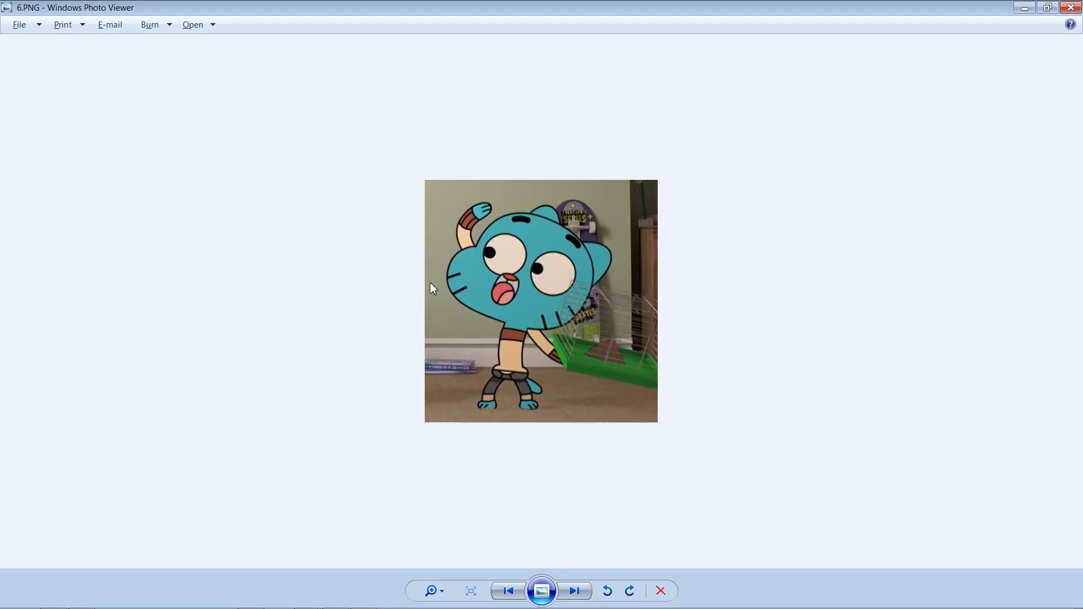
key("alt+Tab")
left_click(422, 290)
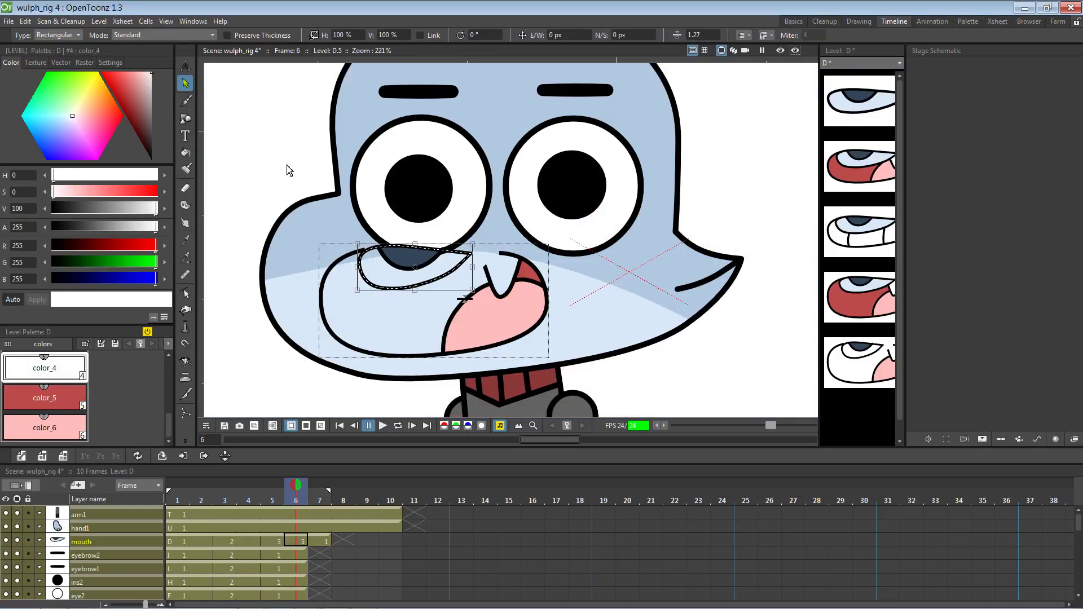
Delete the large mouth outline, the fang and the tongue lines from mouth drawing 5
left_click(185, 395)
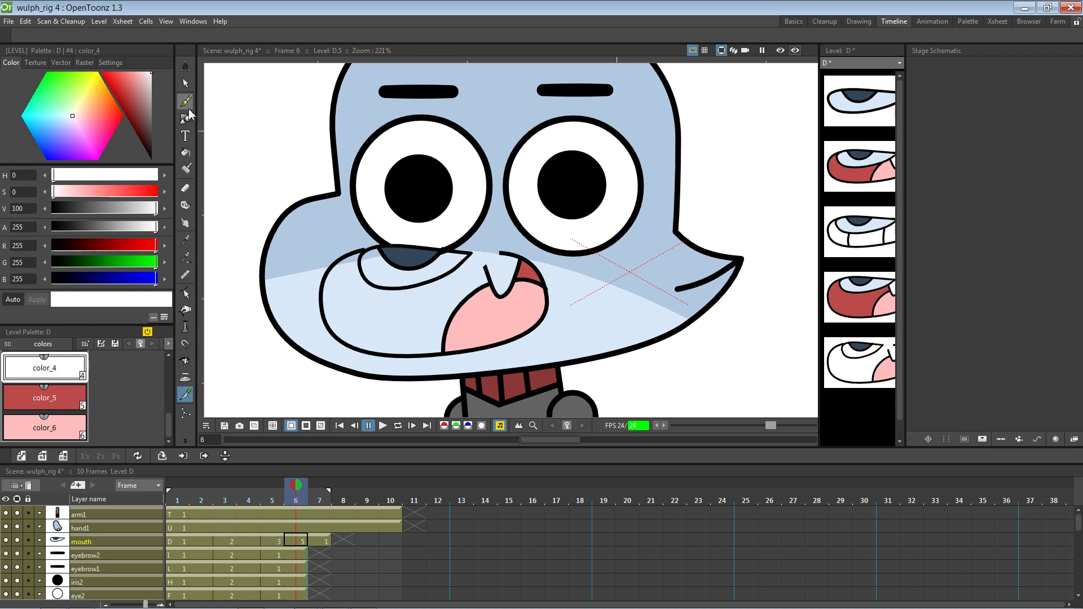
left_click(185, 83)
left_click(325, 292)
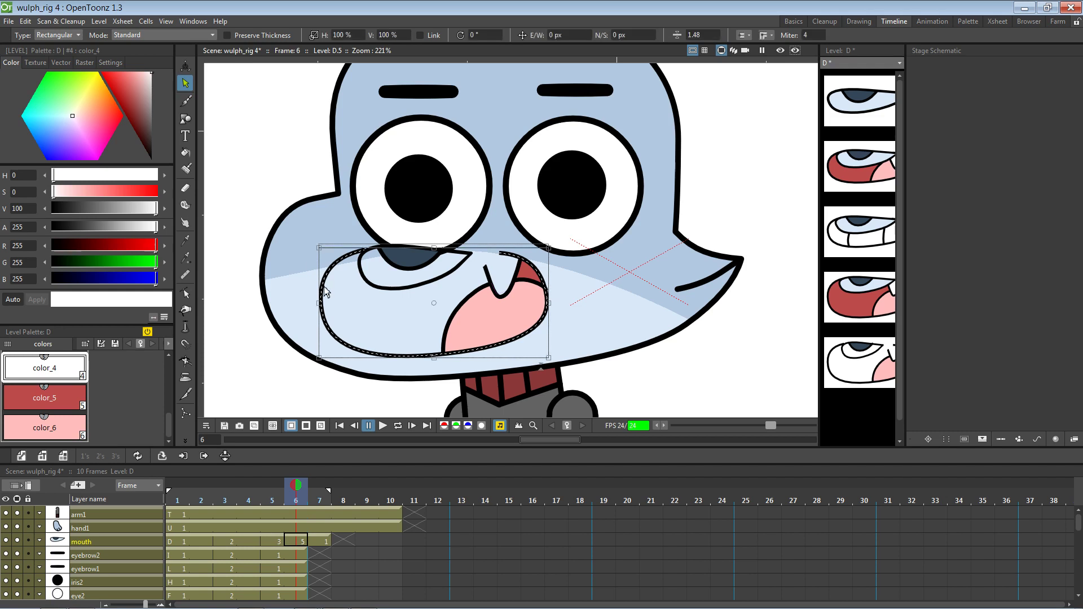
key("Delete")
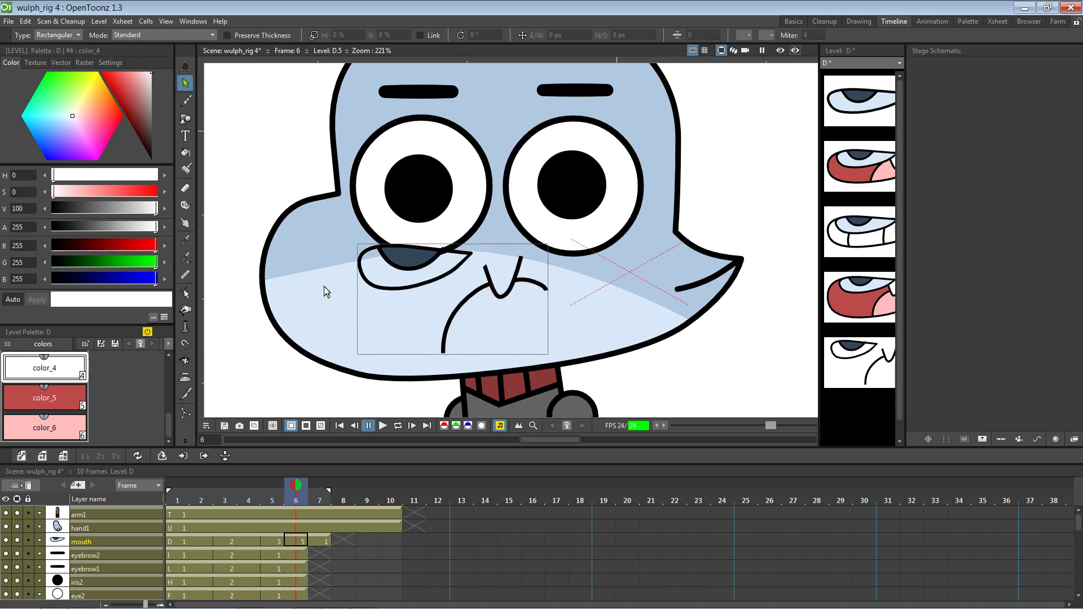
left_click(499, 285)
key("Delete")
left_click(499, 287)
key("Delete")
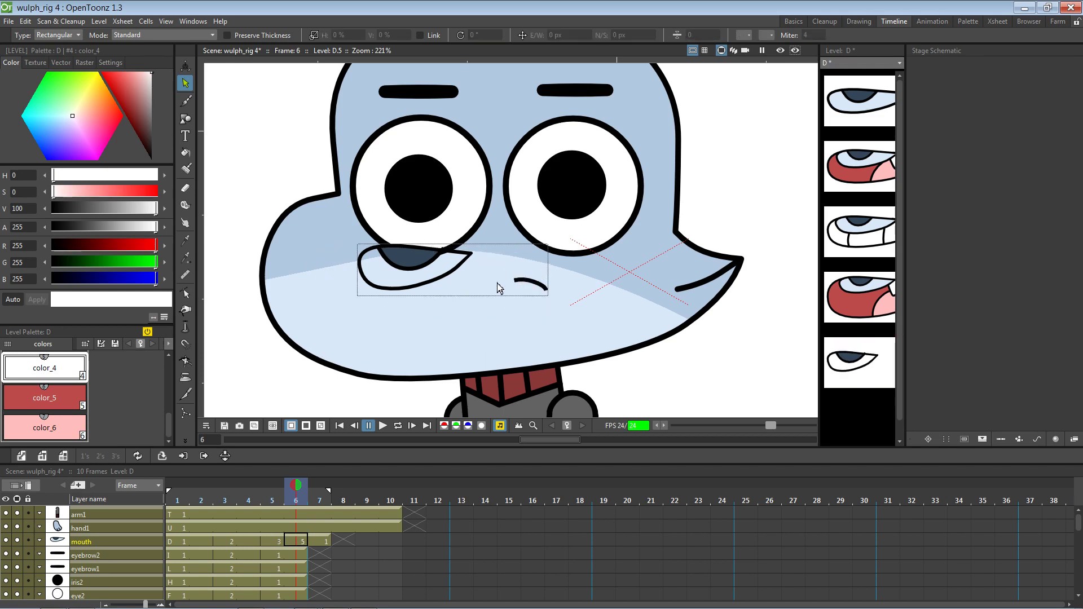
left_click(521, 284)
key("Delete")
Try to reshape the lower curve of the upper lip outline with the Control Point Editor
left_click(461, 261)
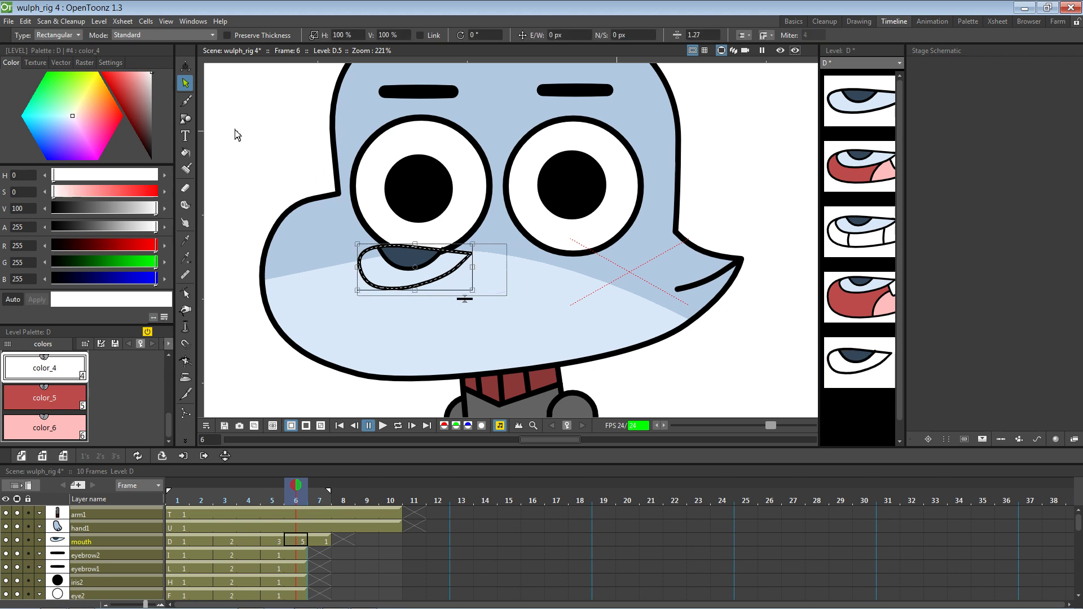
left_click(185, 293)
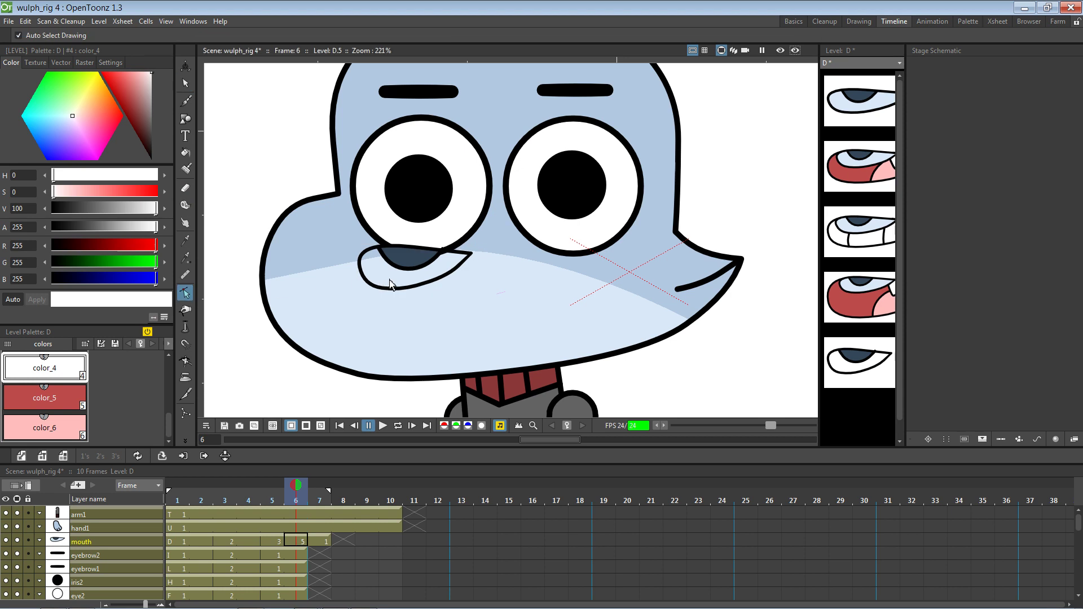
left_click(460, 266)
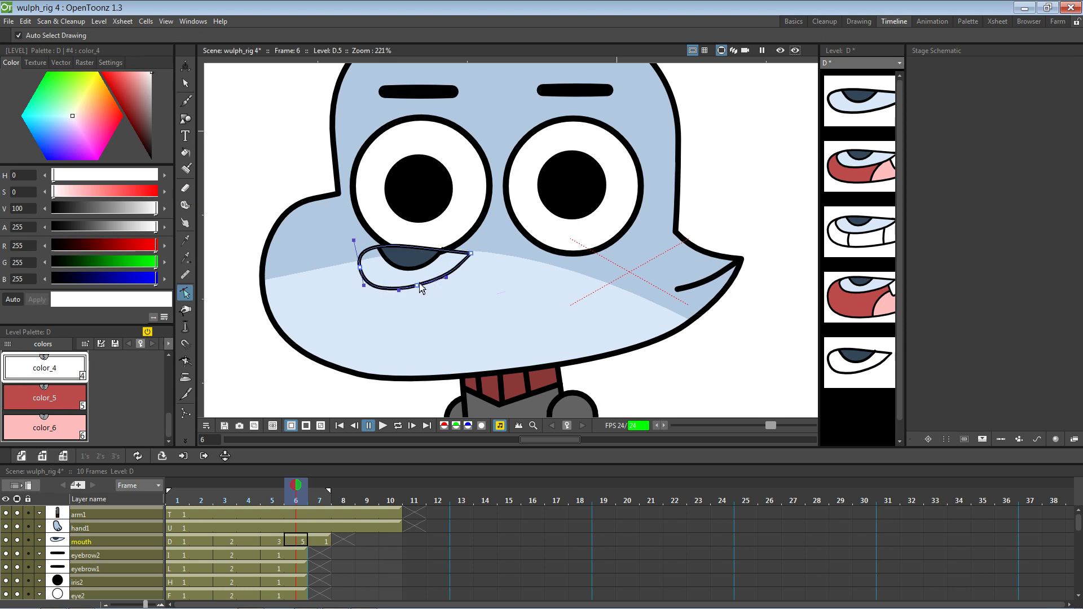
mouse_move(418, 286)
left_mouse_down()
mouse_move(407, 282)
mouse_move(428, 282)
left_mouse_up()
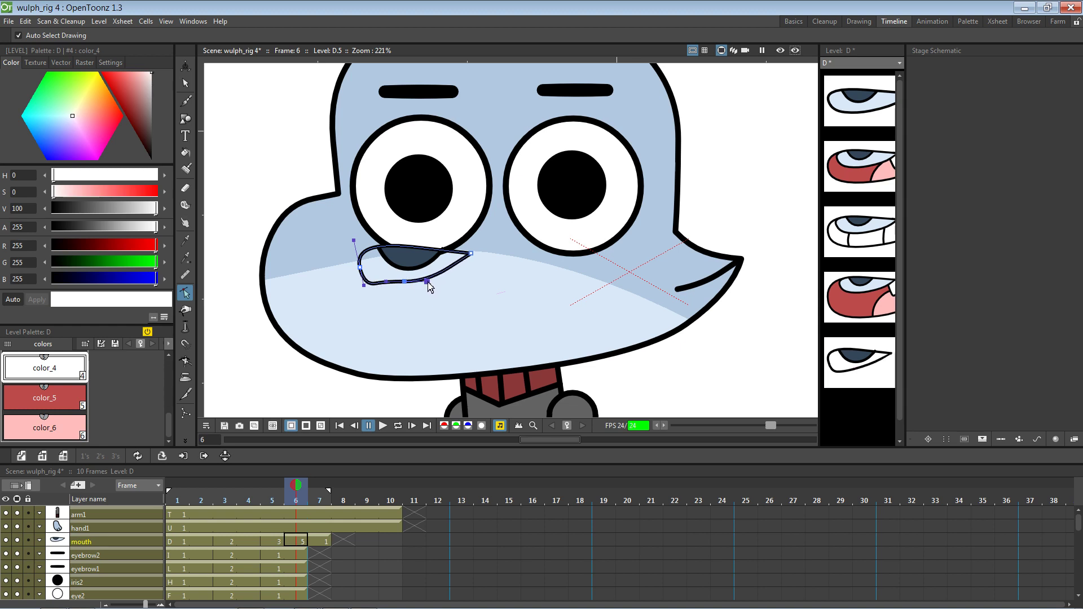
Check reference 6.PNG and delete all control points of the upper lip outline, including the leftover dot, keeping only the nose curve
key("alt+Tab")
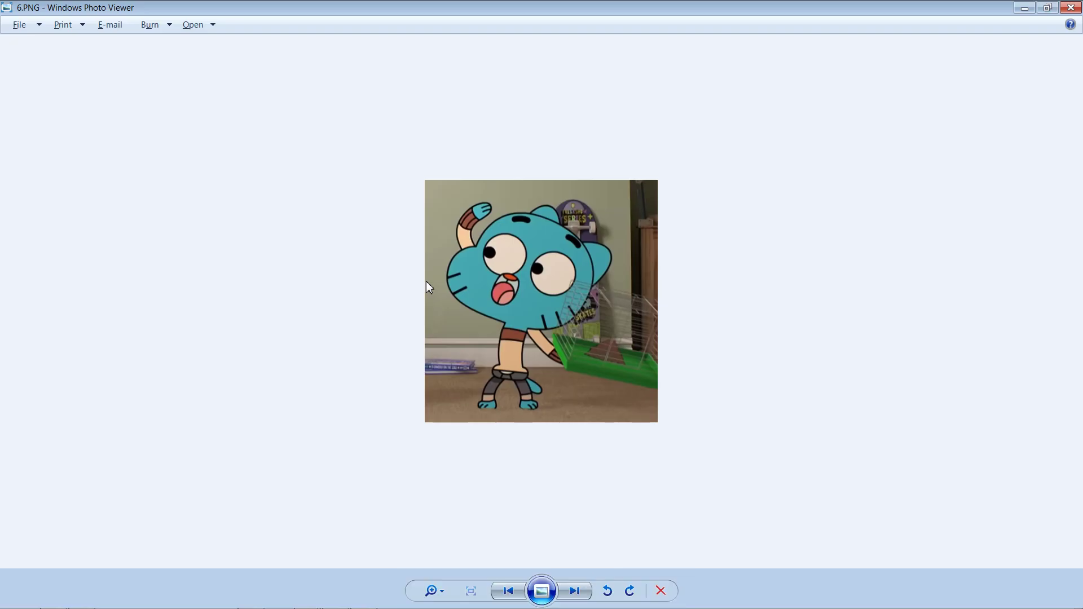
key("alt+Tab")
key("Delete")
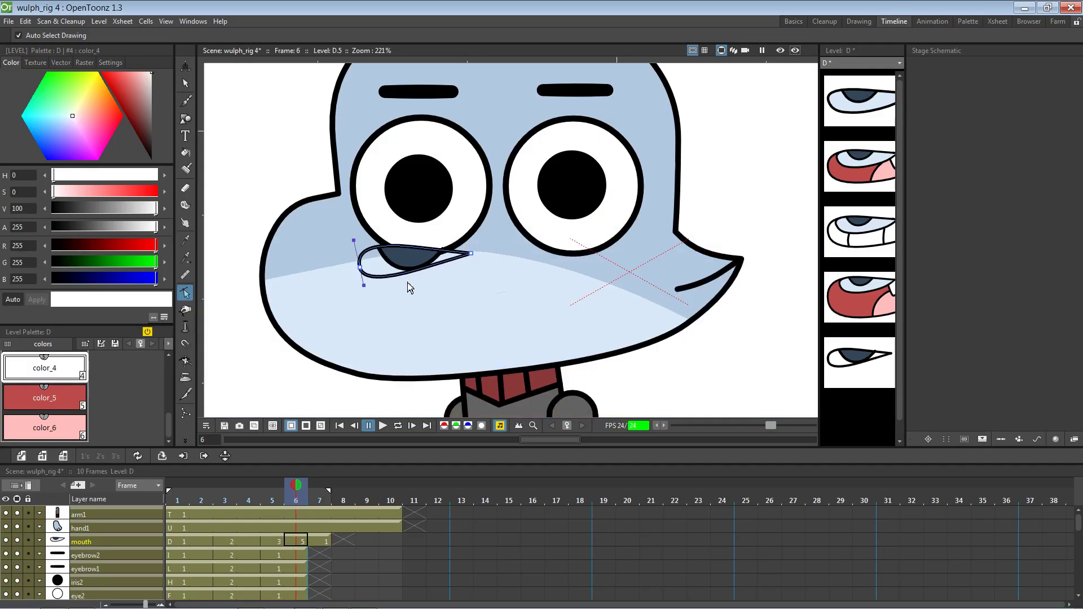
key("Delete")
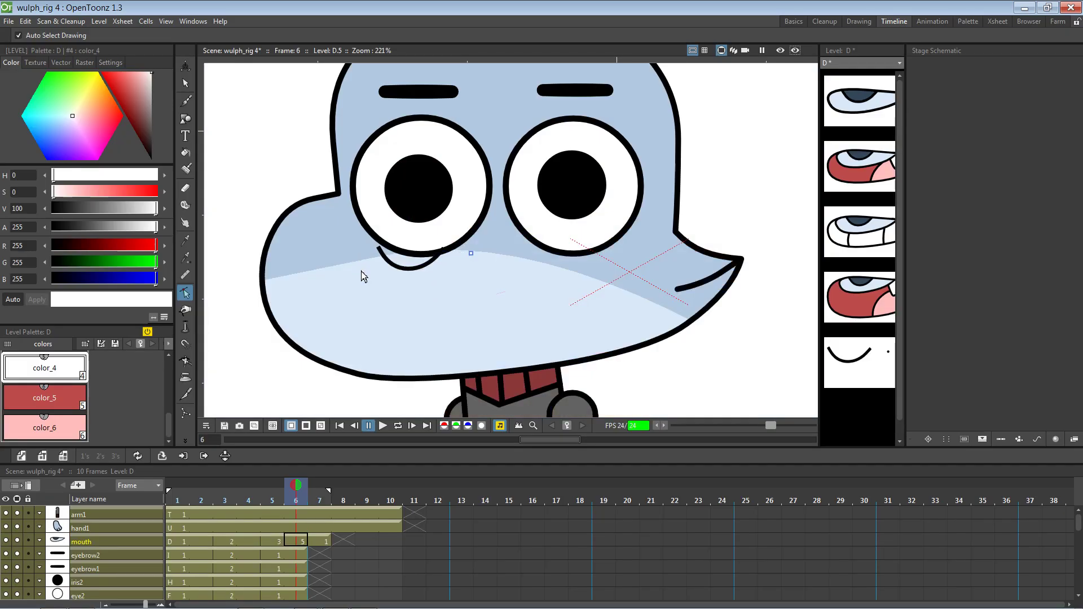
key("Delete")
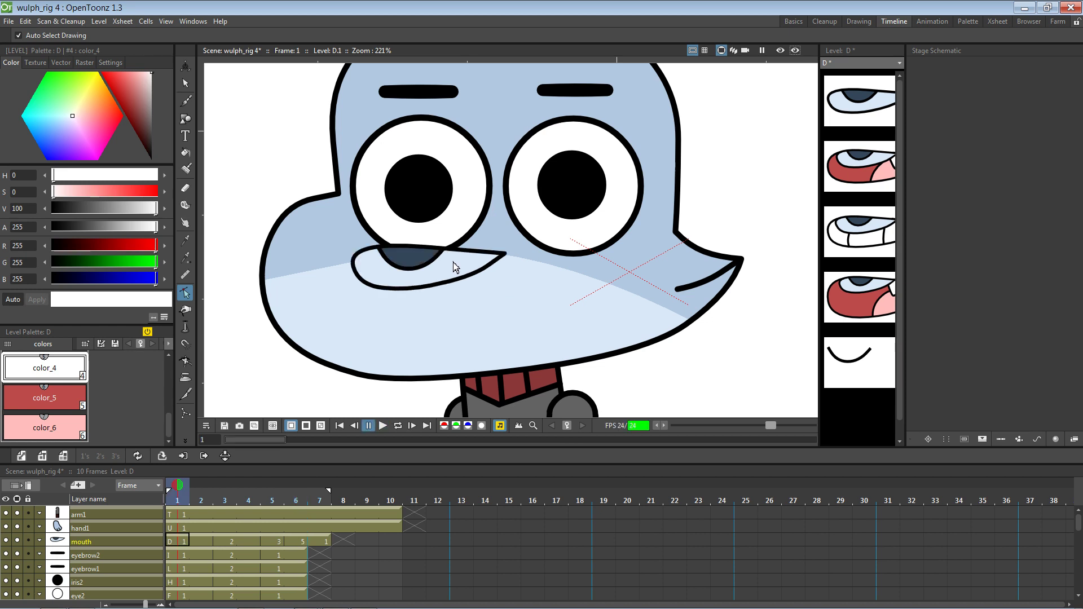
key("ctrl+z")
key("super")
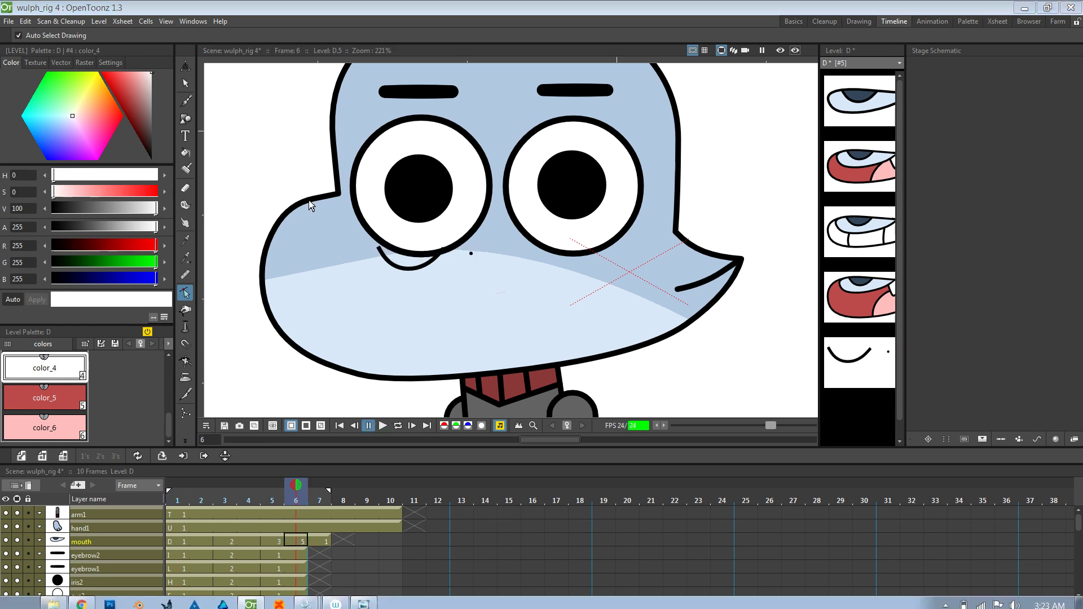
key("Escape")
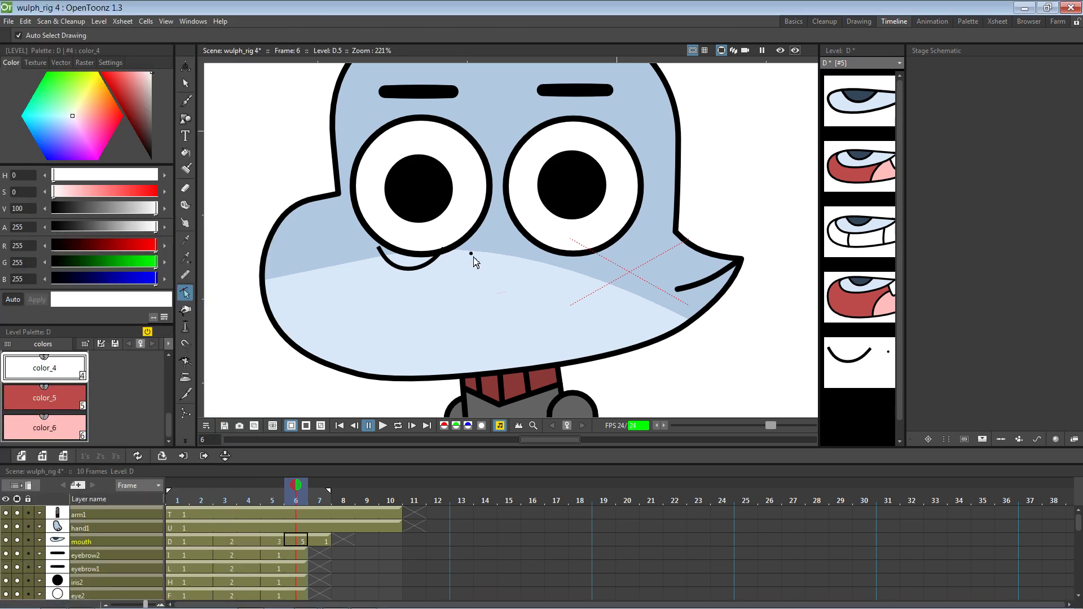
left_click(471, 253)
key("Delete")
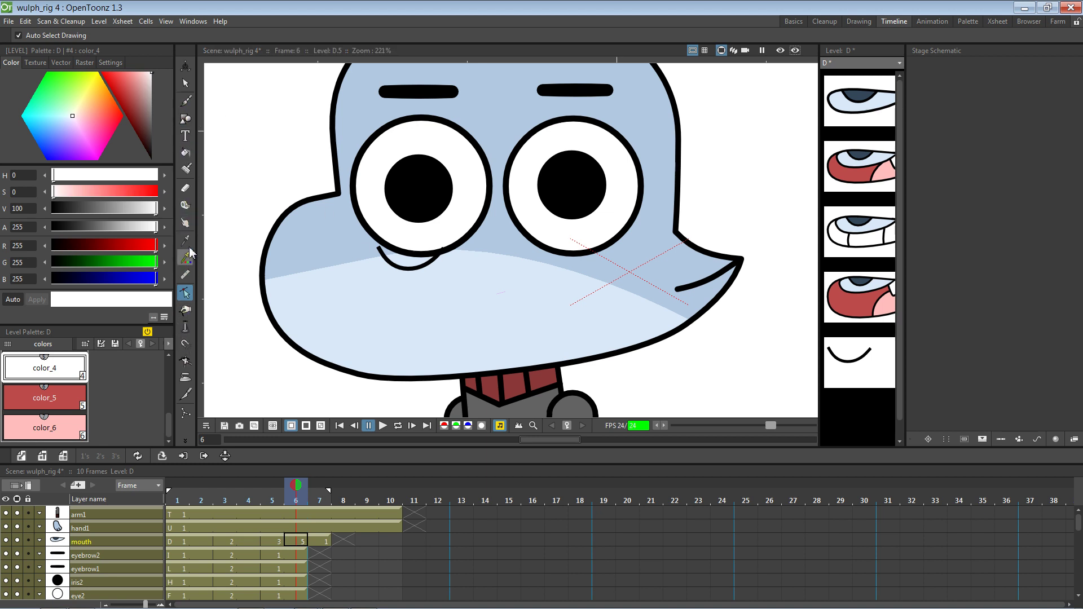
Set up the Geometric tool to draw with the black palette style color_1
left_click(185, 118)
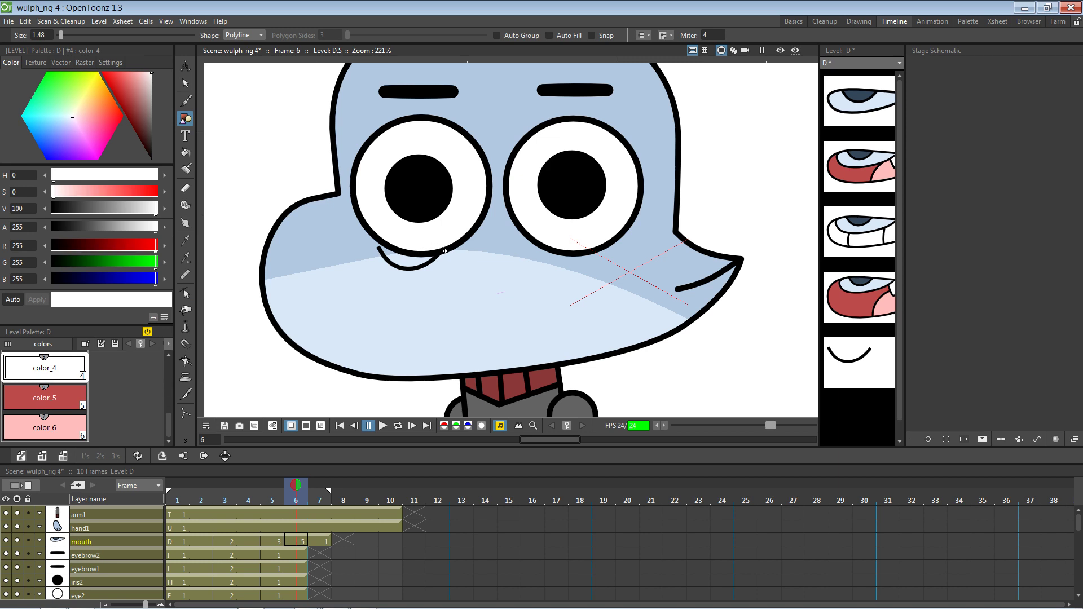
scroll(66, 389, "up", 2)
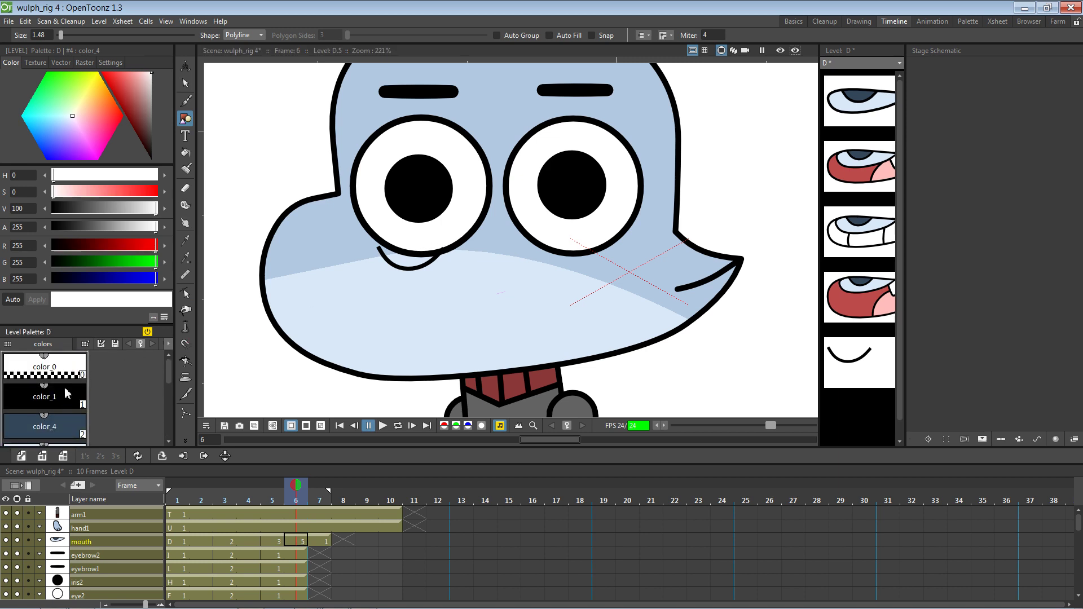
left_click(67, 394)
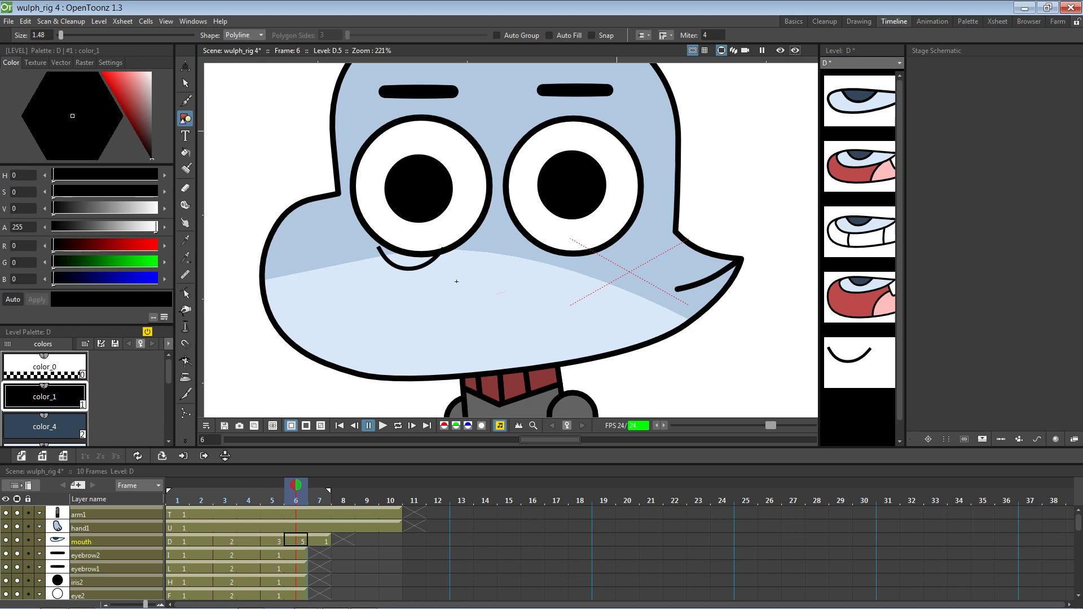
left_click(455, 279)
left_click_drag(441, 250, 426, 245)
left_click_drag(429, 248, 427, 243)
left_click_drag(378, 250, 368, 255)
key("alt+Tab")
key("alt+Tab")
key("alt+Tab")
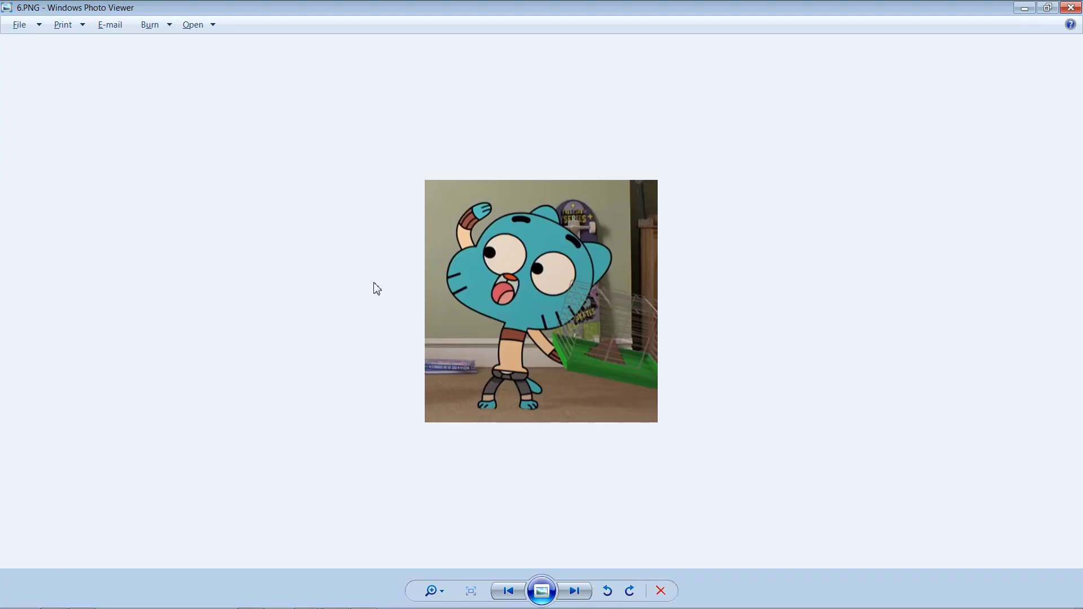
key("alt+Tab")
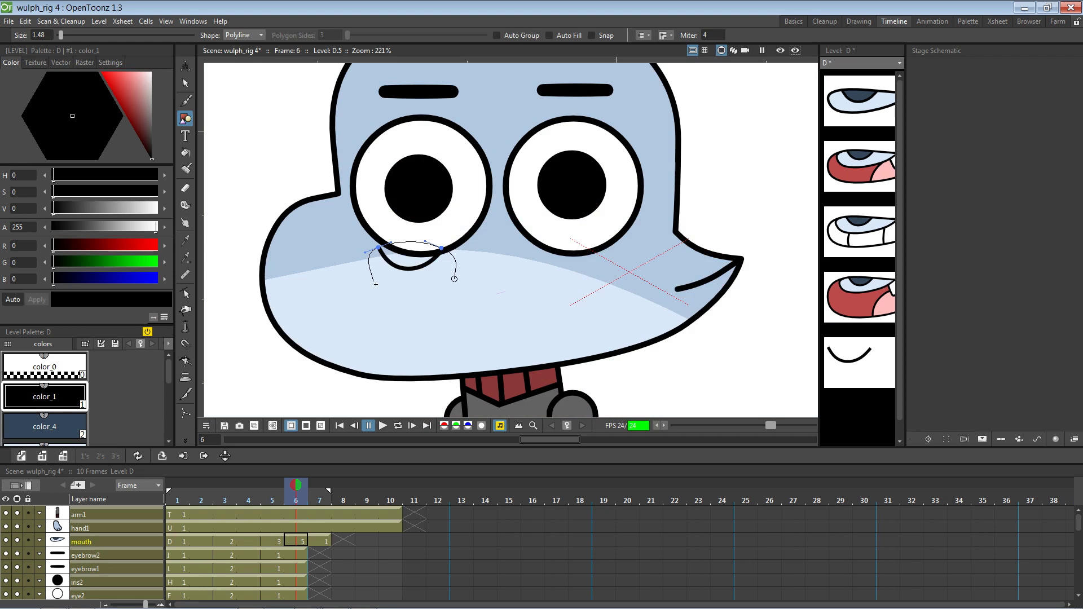
key("BackSpace")
key("BackSpace")
key("BackSpace")
Draw a small ellipse outline just below the nose curve in mouth drawing 5
left_click(242, 35)
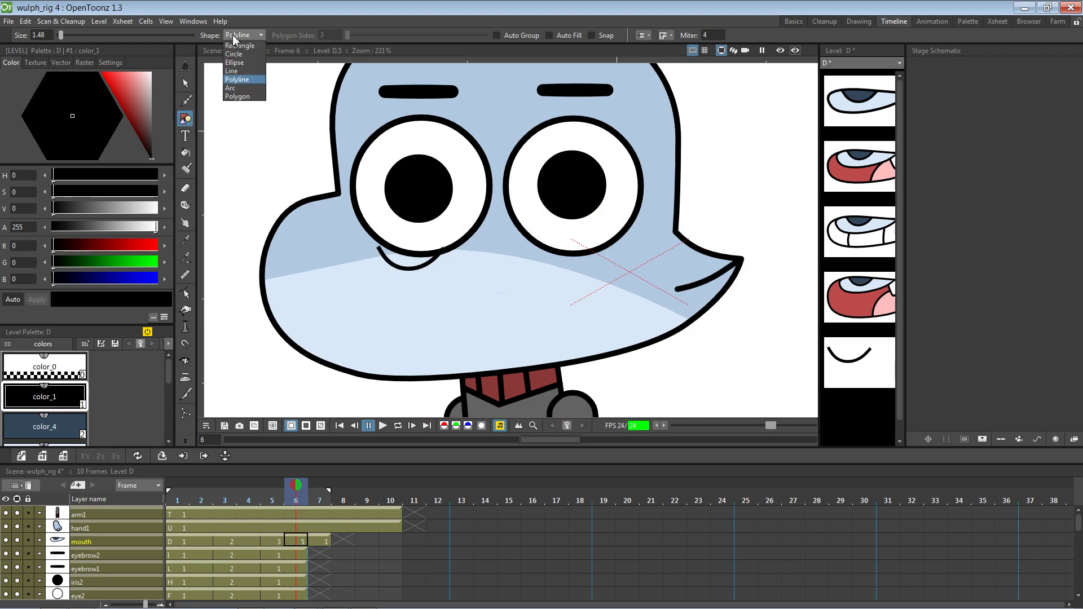
left_click(243, 63)
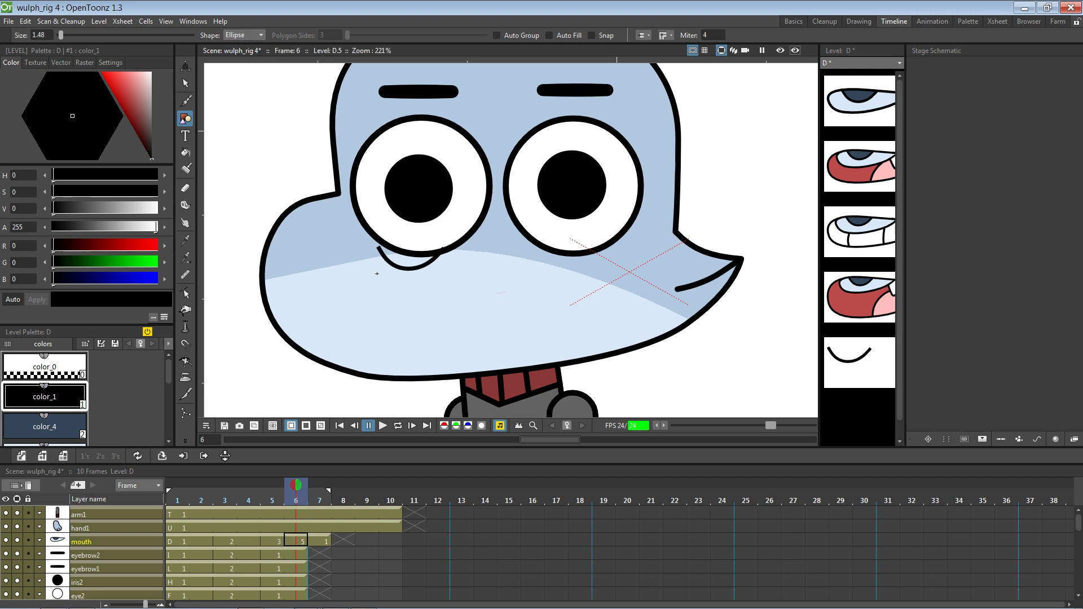
left_click_drag(388, 283, 440, 336)
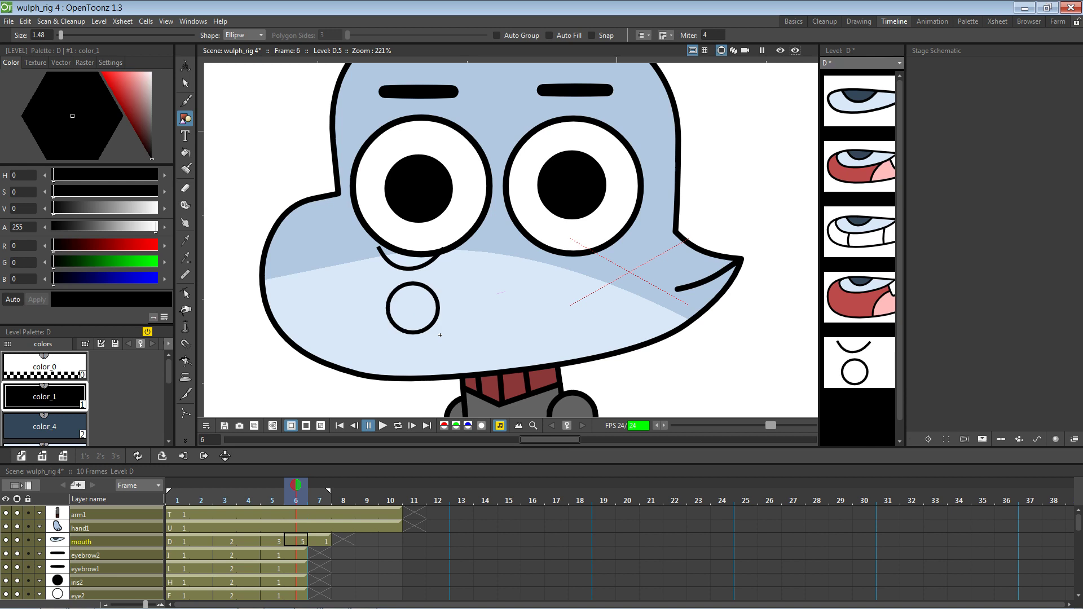
Move the ellipse by -3.2 px E/W and 5.87 px N/S and scale it to 120.93 % horizontally and 105.98 % vertically
left_click(185, 83)
key("ctrl+a")
left_click(401, 292)
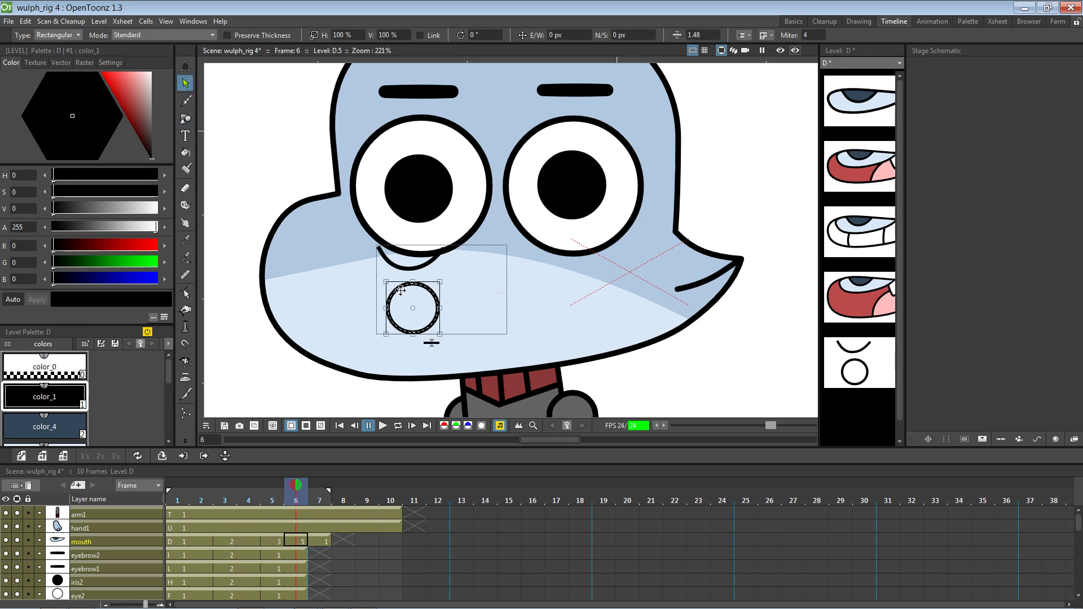
left_click_drag(402, 291, 397, 285)
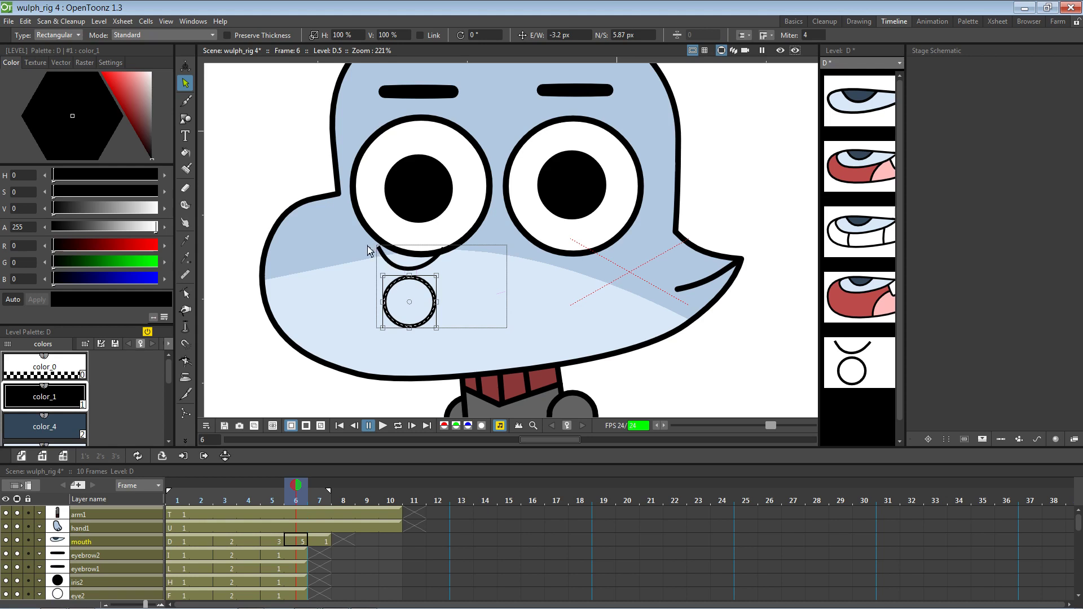
left_click(362, 279)
left_click(388, 307)
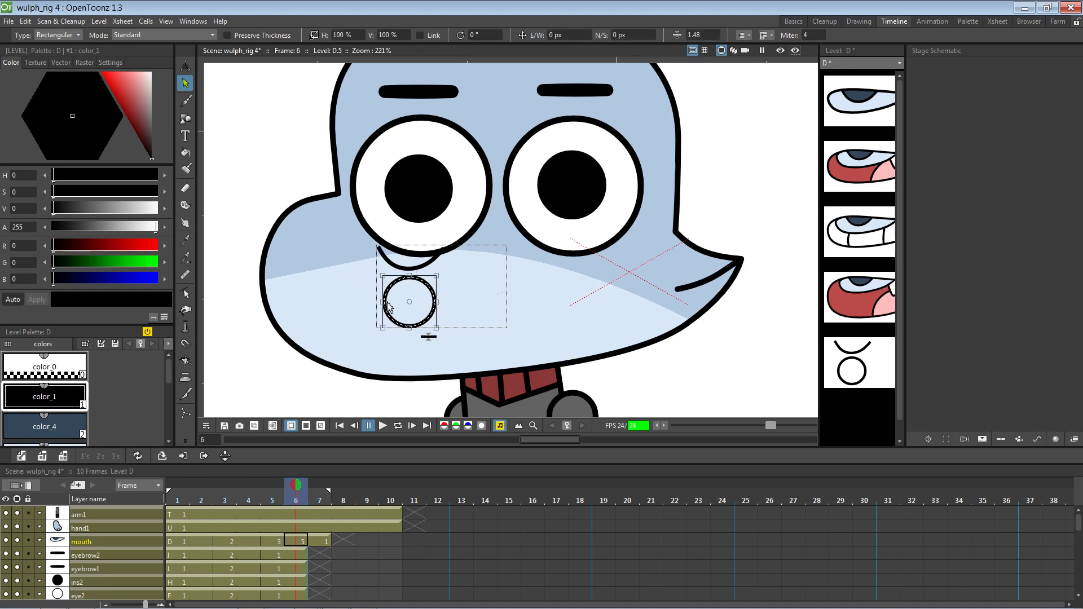
left_click_drag(386, 303, 413, 332)
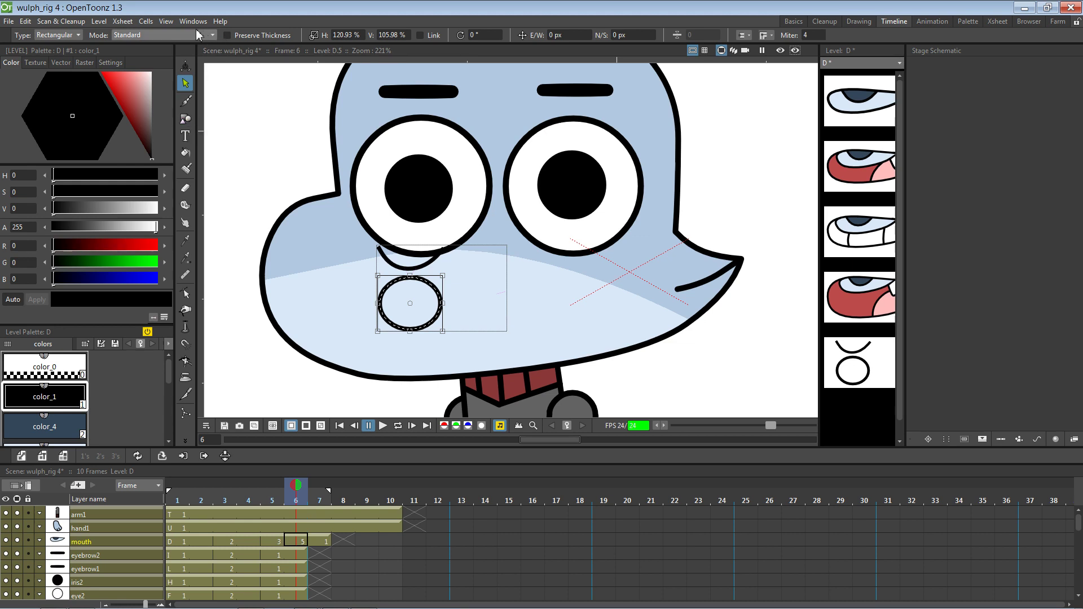
Draw curved Polyline outlines in mouth drawing 5 across the top of the nose curve and down both sides to the ellipse
left_click(186, 119)
left_click(248, 35)
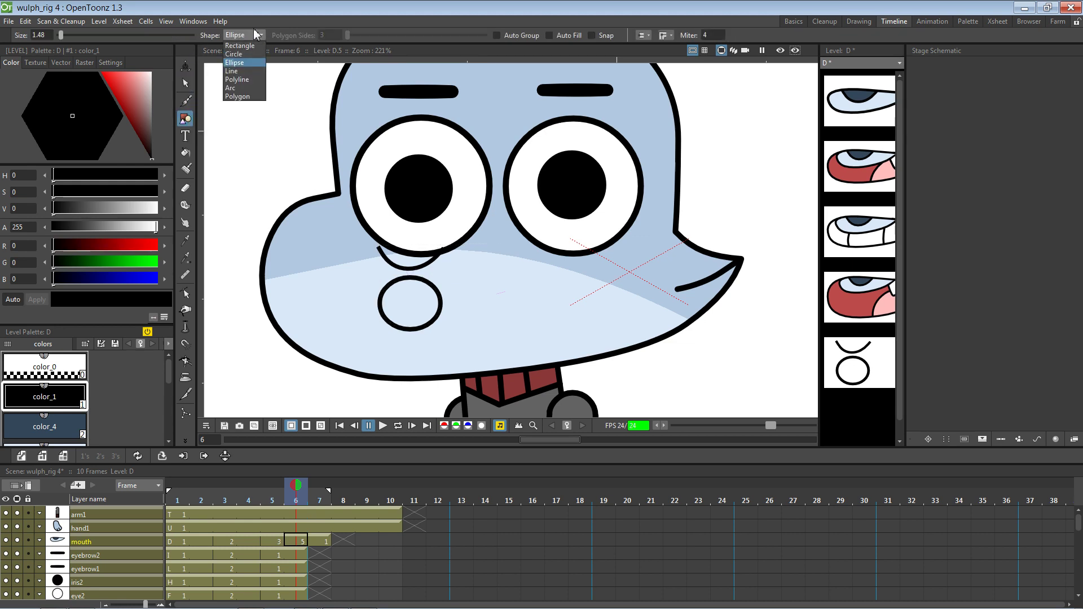
left_click(241, 79)
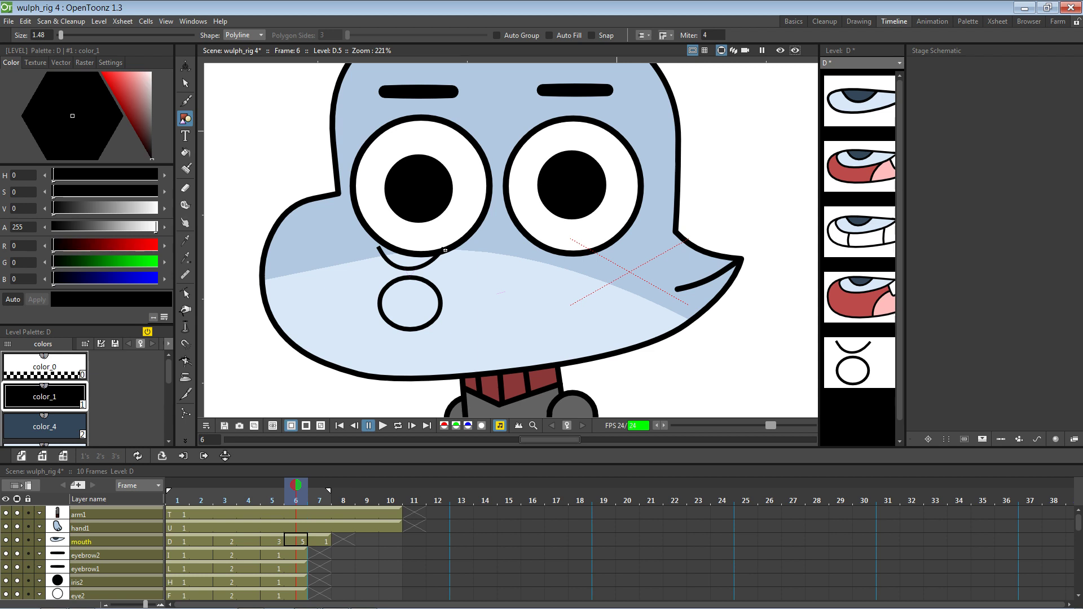
left_click(378, 249)
double_click(383, 314)
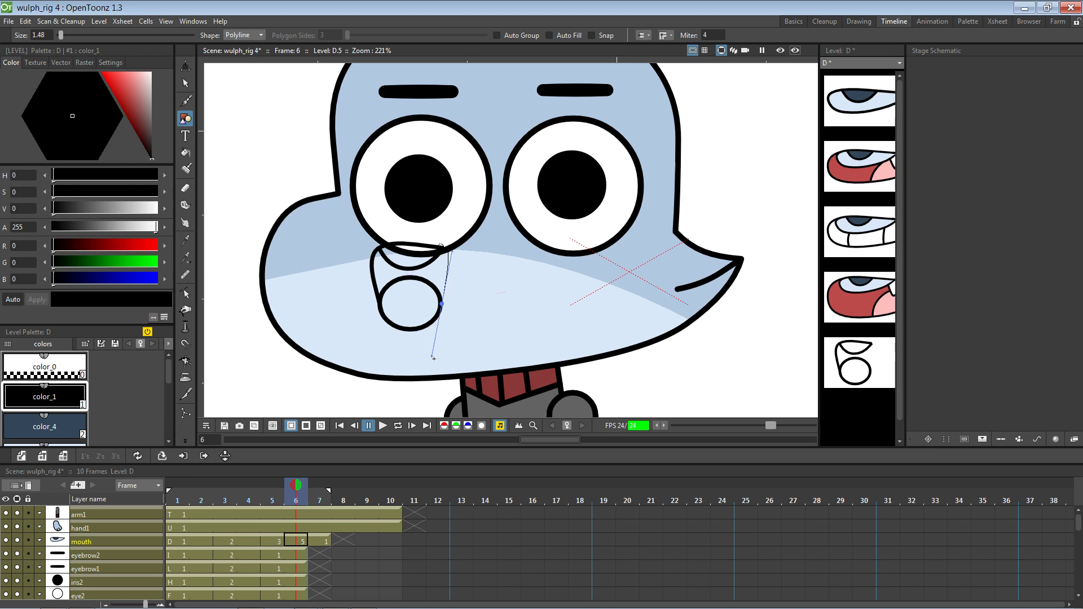
left_click_drag(433, 358, 428, 352)
key("Return")
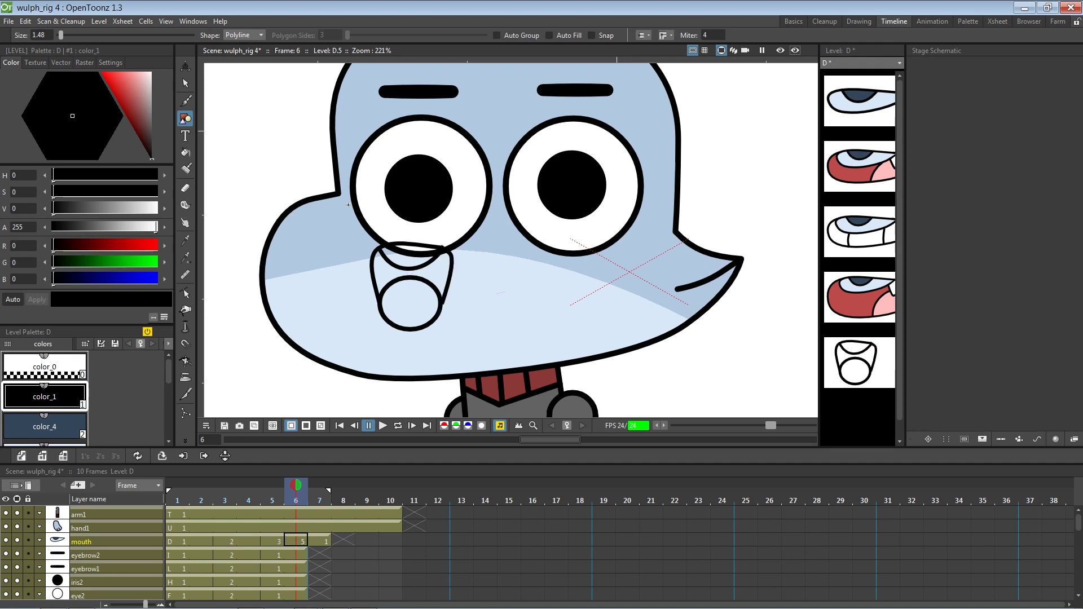
Scale the outline's right side stroke to 107.03 % horizontally and 104.55 % vertically
left_click(185, 83)
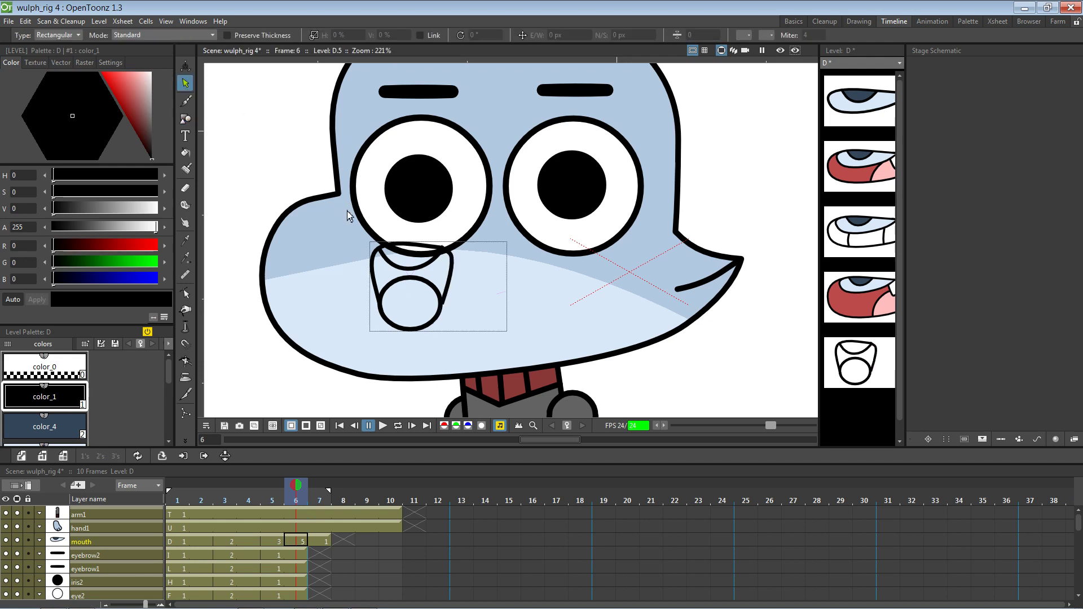
left_click(449, 305)
left_click_drag(449, 308, 438, 279)
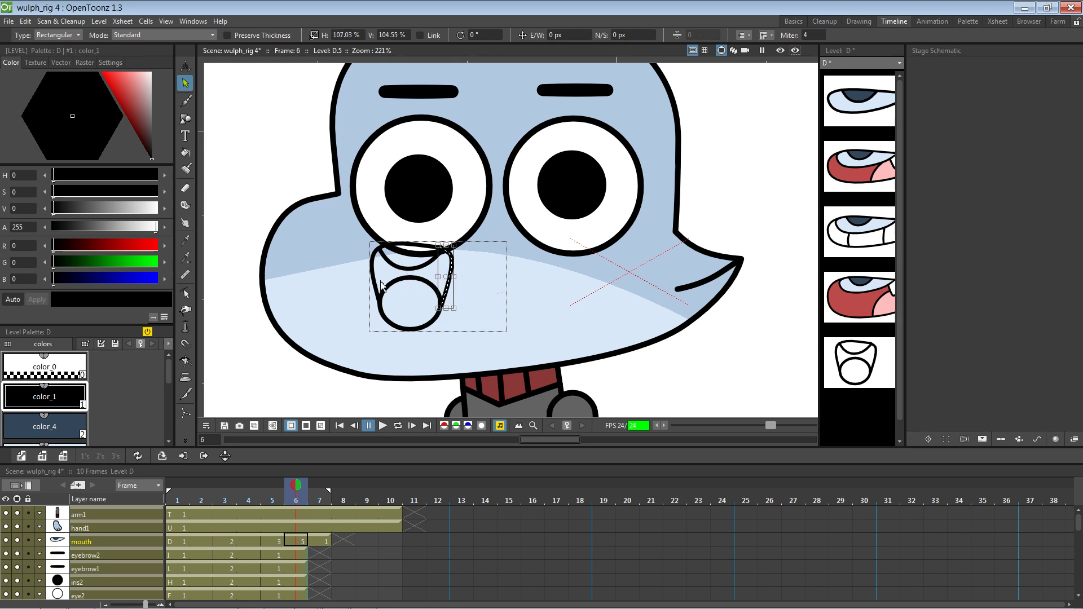
left_click(308, 302)
left_click(444, 248)
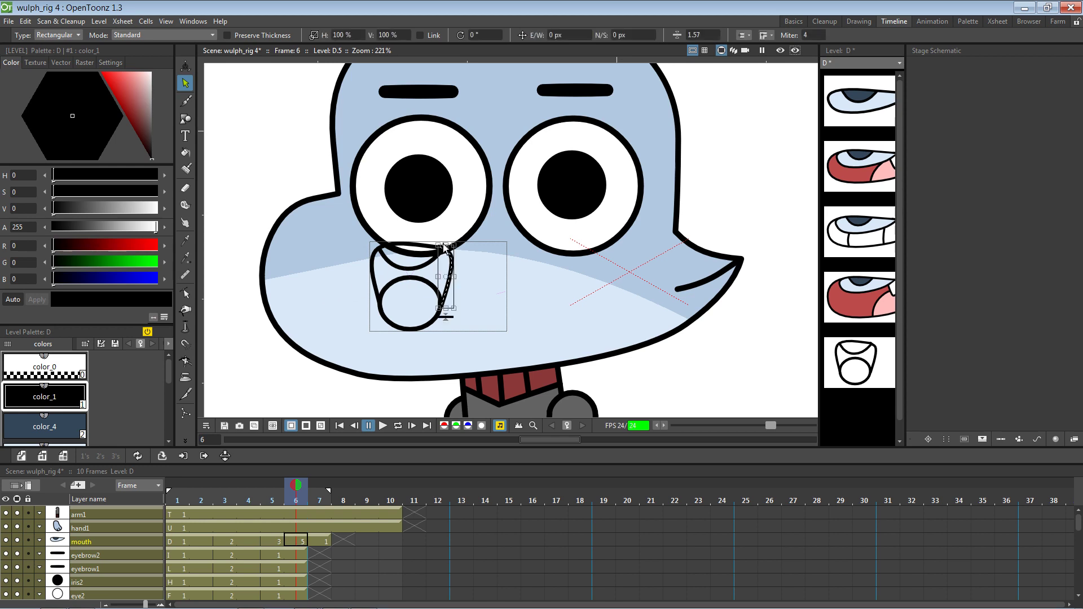
Hide the iris2, eye2, iris1 and eye 1 layers in the viewer
scroll(446, 247, "up", 2)
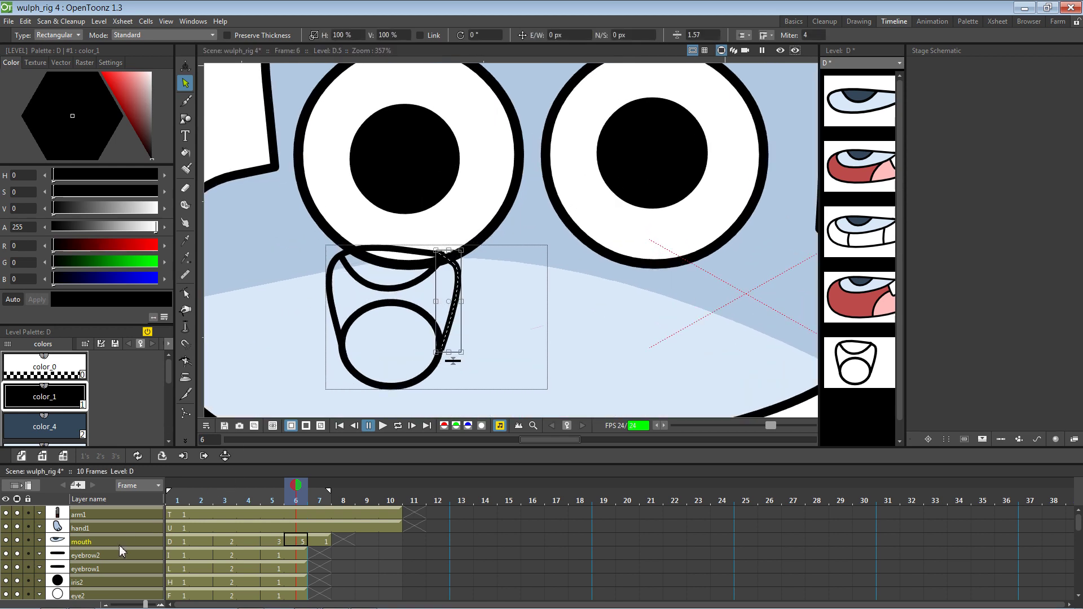
left_click(17, 583)
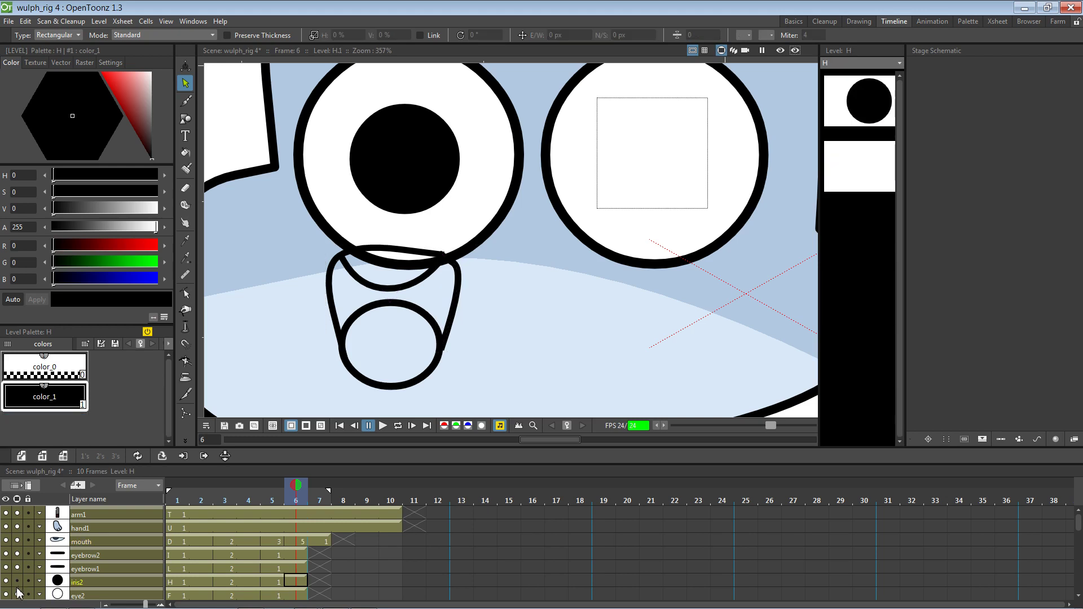
left_click(18, 595)
scroll(18, 596, "down", 2)
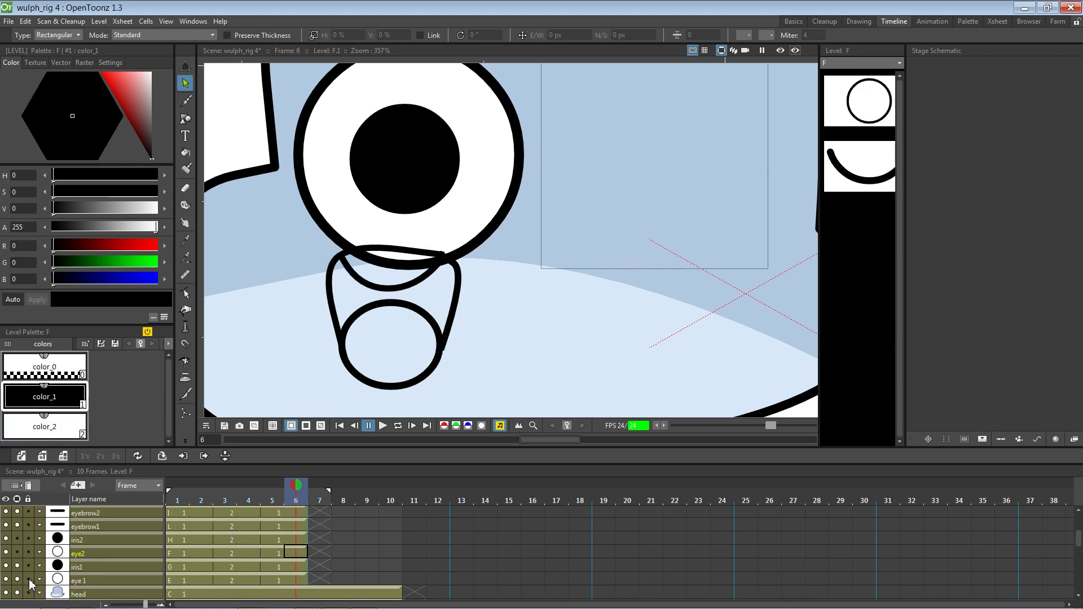
left_click(18, 568)
left_click(17, 581)
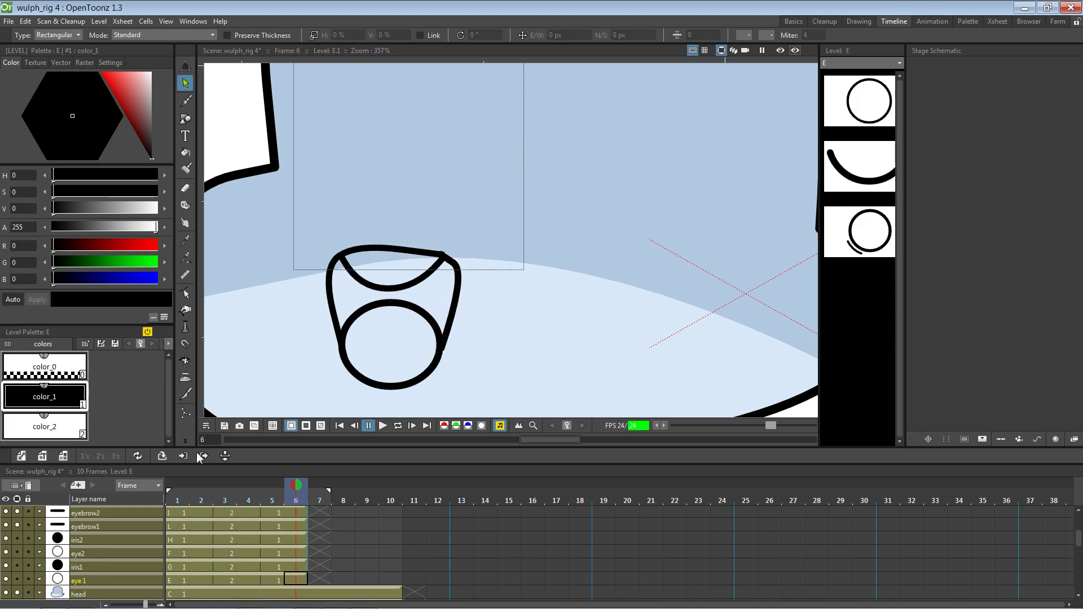
Reshape the upper bend of the right side stroke in mouth drawing 5 at frame 6 so it joins the nose curve smoothly
scroll(437, 255, "up", 5)
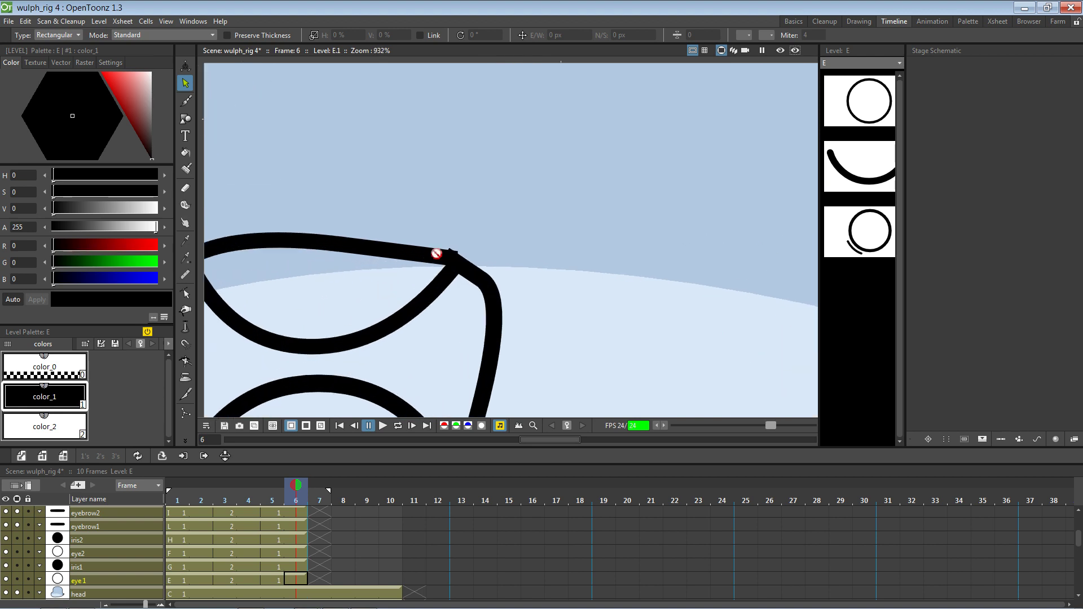
left_click(437, 255)
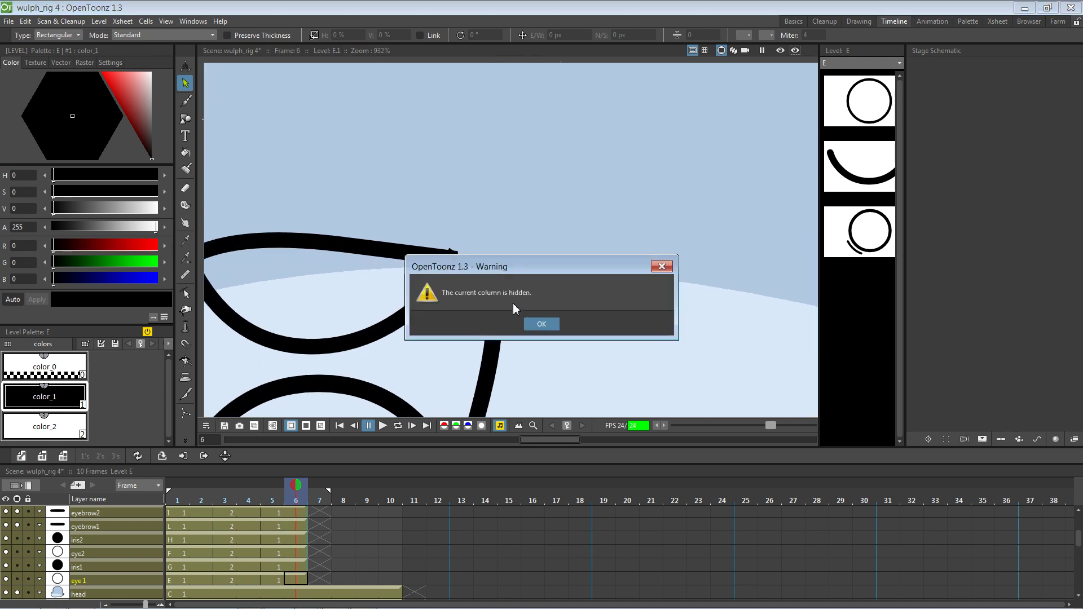
left_click(542, 324)
scroll(141, 544, "up", 3)
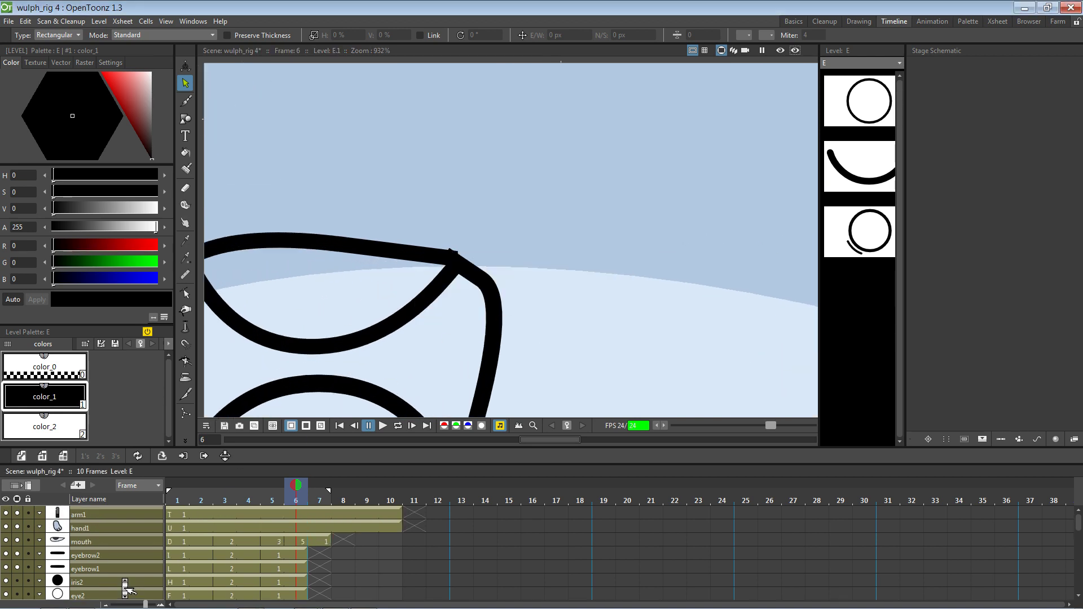
left_click(301, 540)
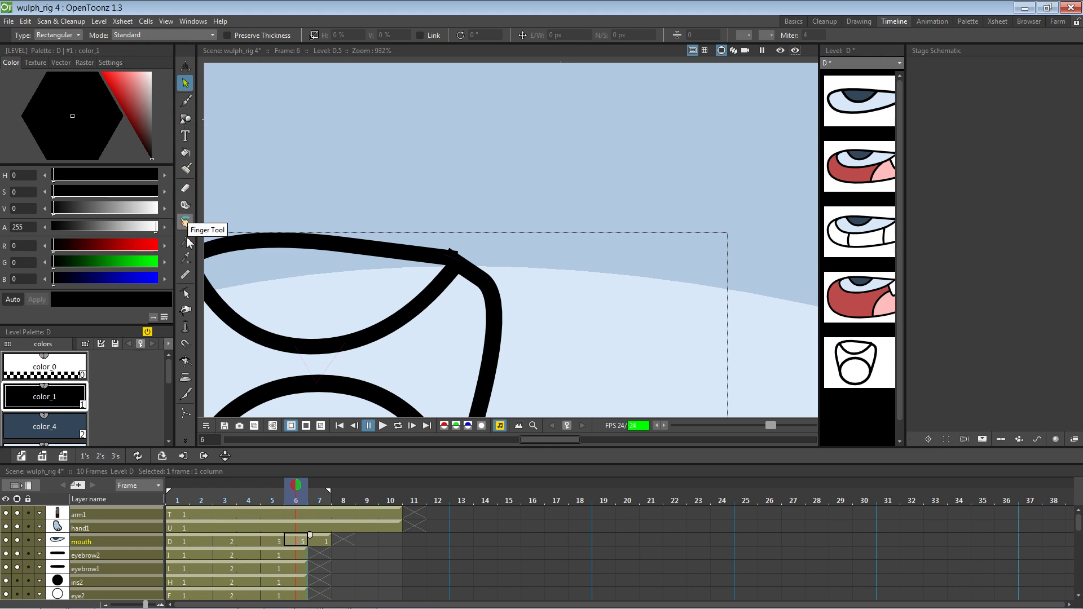
left_click(185, 293)
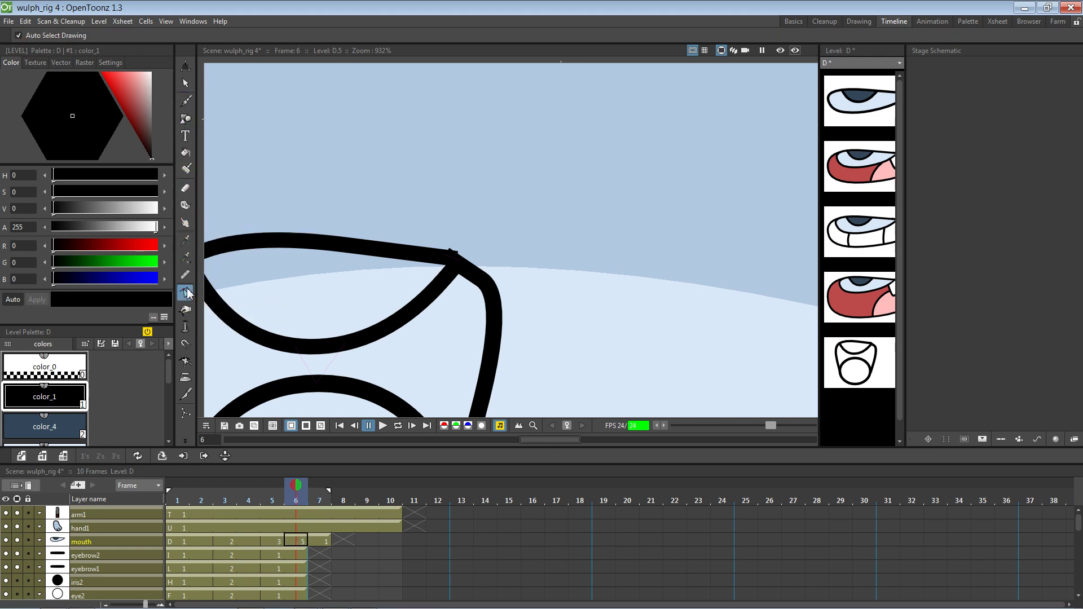
left_click(459, 260)
left_click(472, 283)
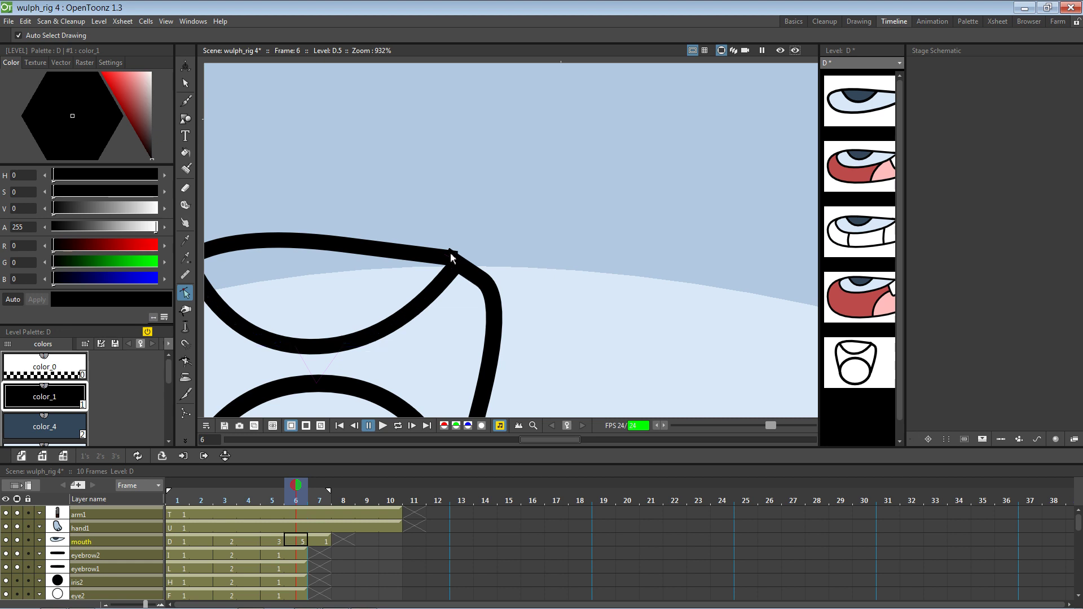
left_click(463, 270)
mouse_move(446, 257)
left_mouse_down()
mouse_move(491, 267)
mouse_move(435, 260)
mouse_move(481, 269)
mouse_move(483, 260)
left_mouse_up()
mouse_move(518, 305)
left_mouse_down()
mouse_move(537, 348)
mouse_move(526, 250)
left_mouse_up()
Widen the ellipse slightly to the right, past the lower end of the side stroke
scroll(537, 348, "down", 3)
left_click(480, 341)
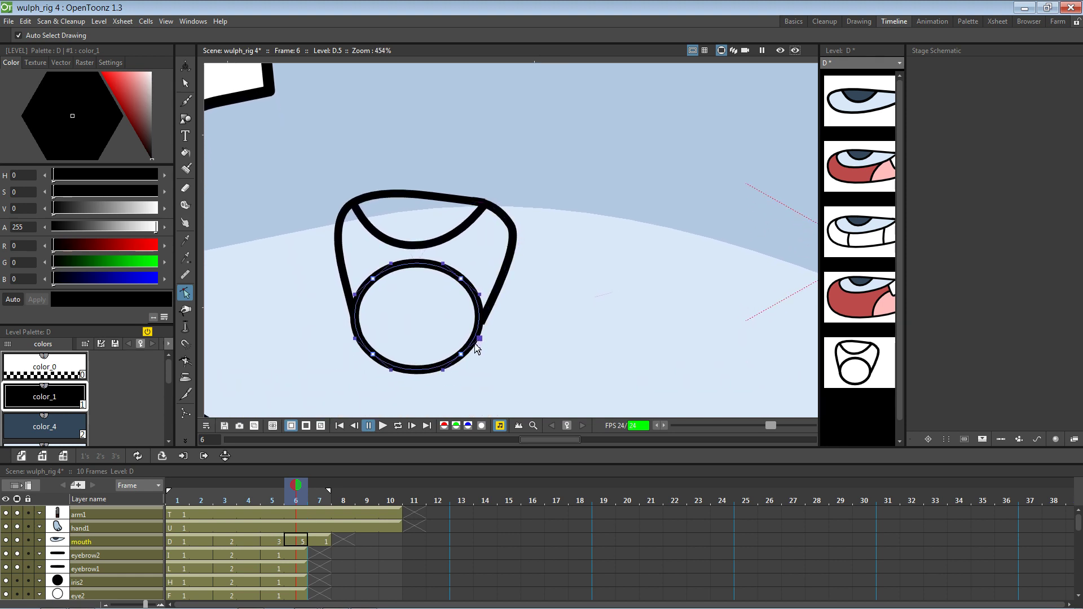
left_click(185, 83)
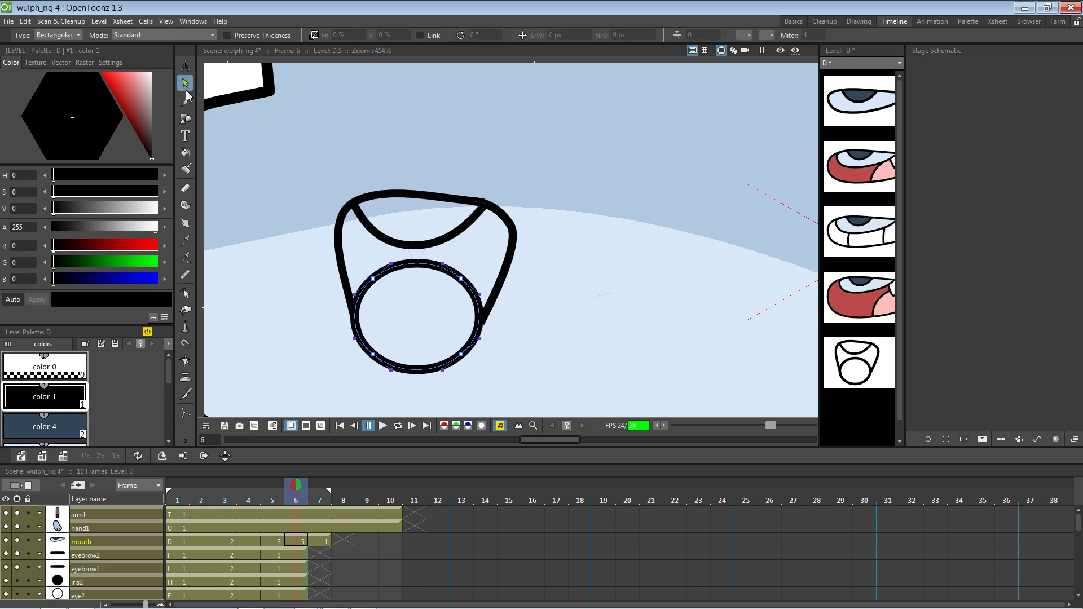
left_click(431, 268)
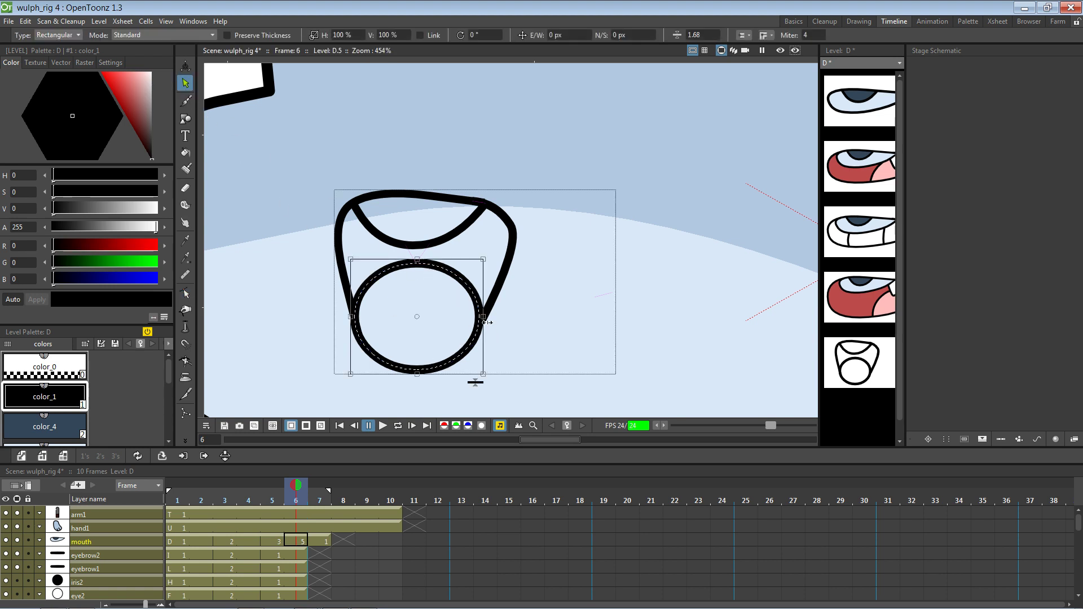
left_click_drag(487, 322, 491, 328)
Adjust the right side stroke's control points to meet the widened ellipse and curve evenly up to the nose corner
key("c")
left_click(486, 325)
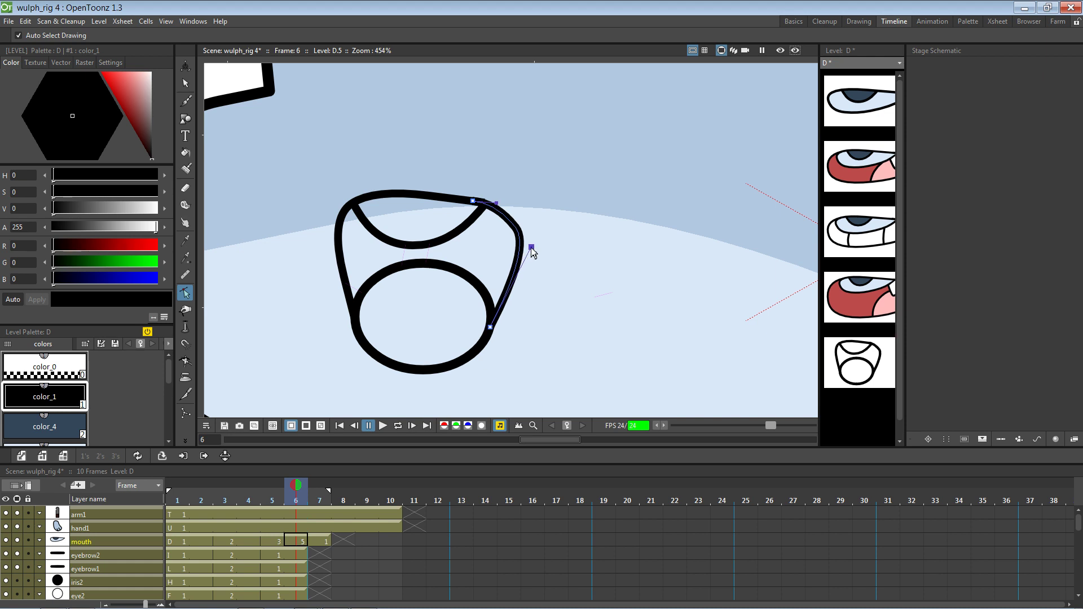
mouse_move(532, 248)
left_mouse_down()
mouse_move(520, 240)
mouse_move(512, 254)
left_mouse_up()
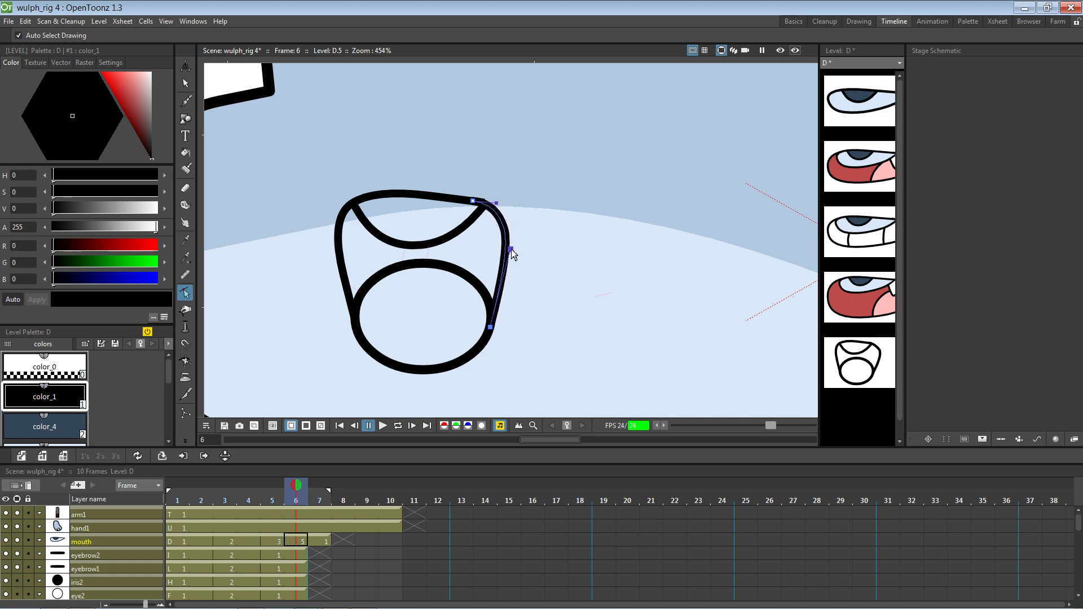
left_click_drag(475, 206, 502, 208)
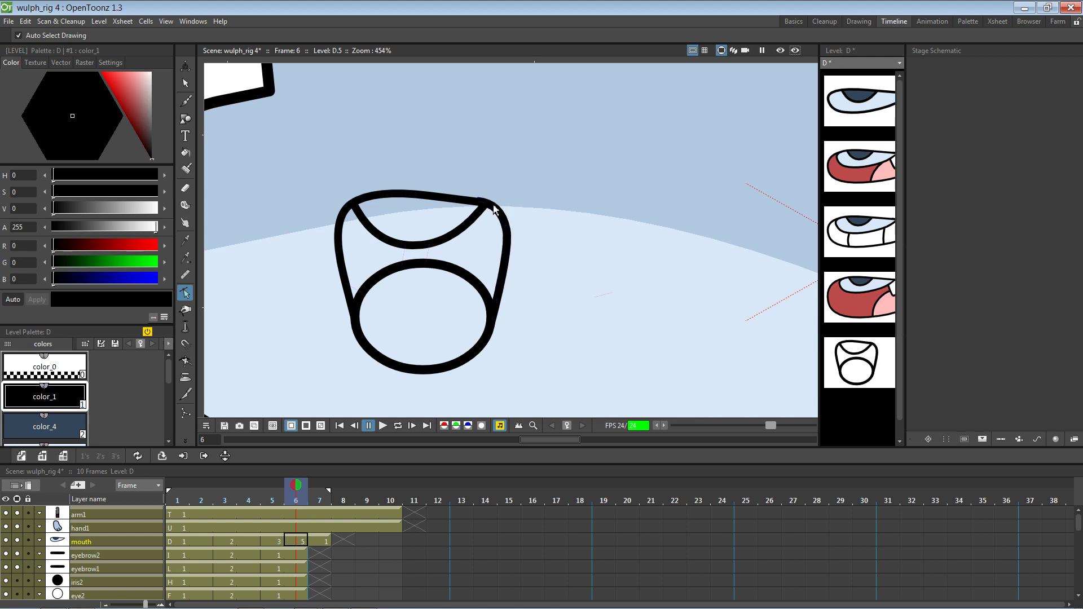
mouse_move(483, 207)
left_mouse_down()
mouse_move(476, 201)
mouse_move(483, 209)
left_mouse_up()
left_click(522, 209)
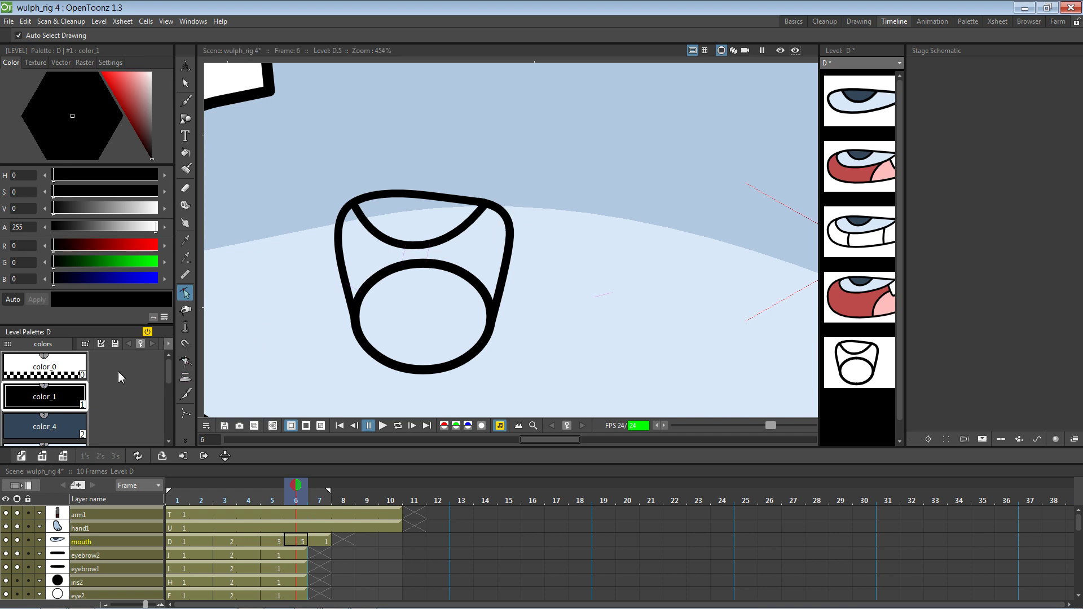
Pick palette style color_4 and nudge the nose curve's right end point onto the surrounding outline
left_click(64, 433)
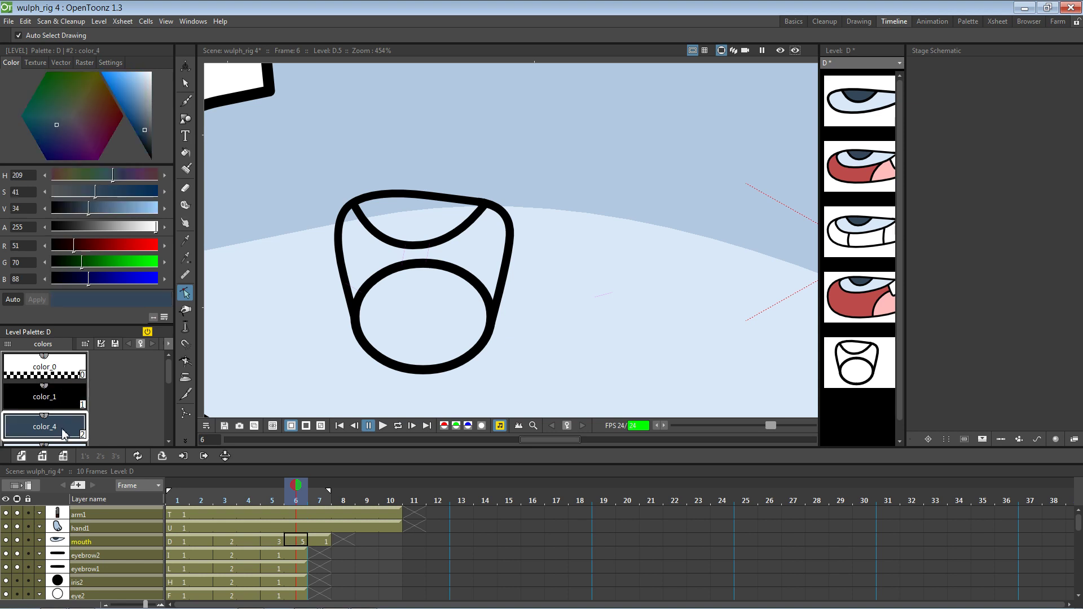
left_click(185, 152)
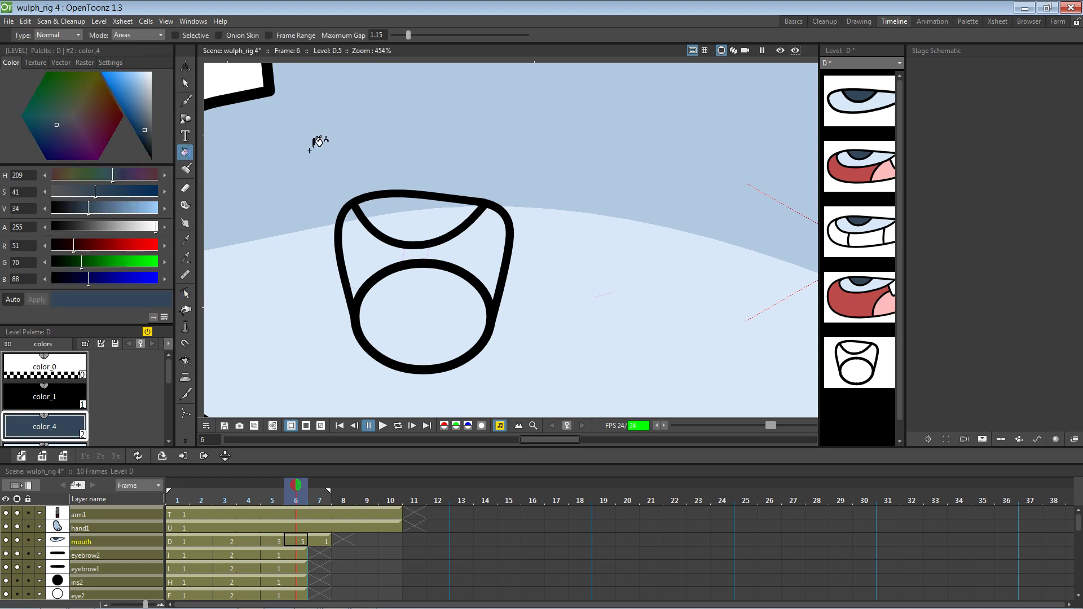
left_click(186, 84)
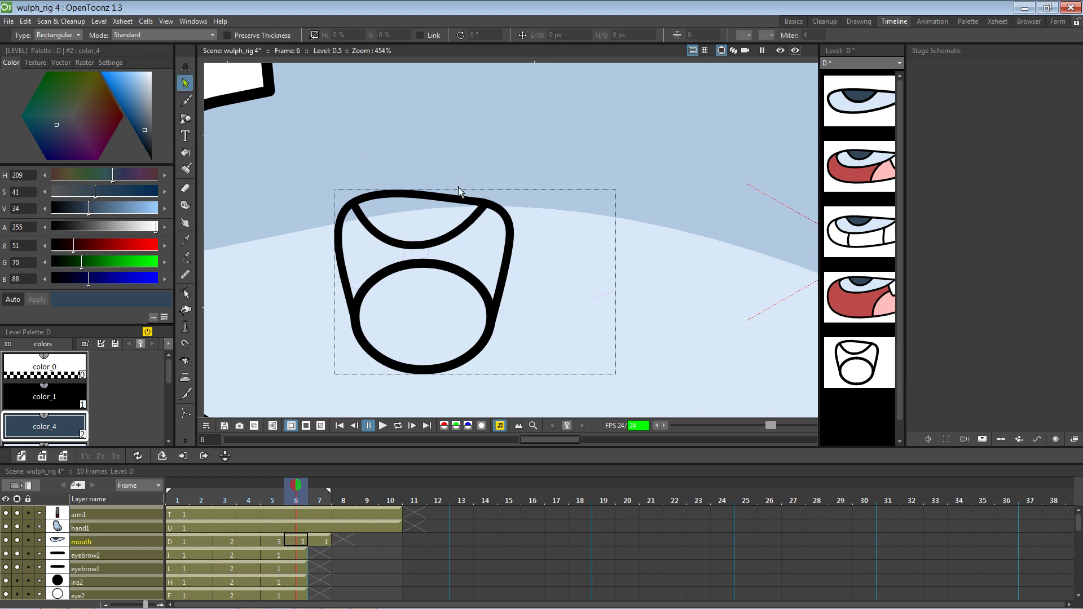
left_click(484, 211)
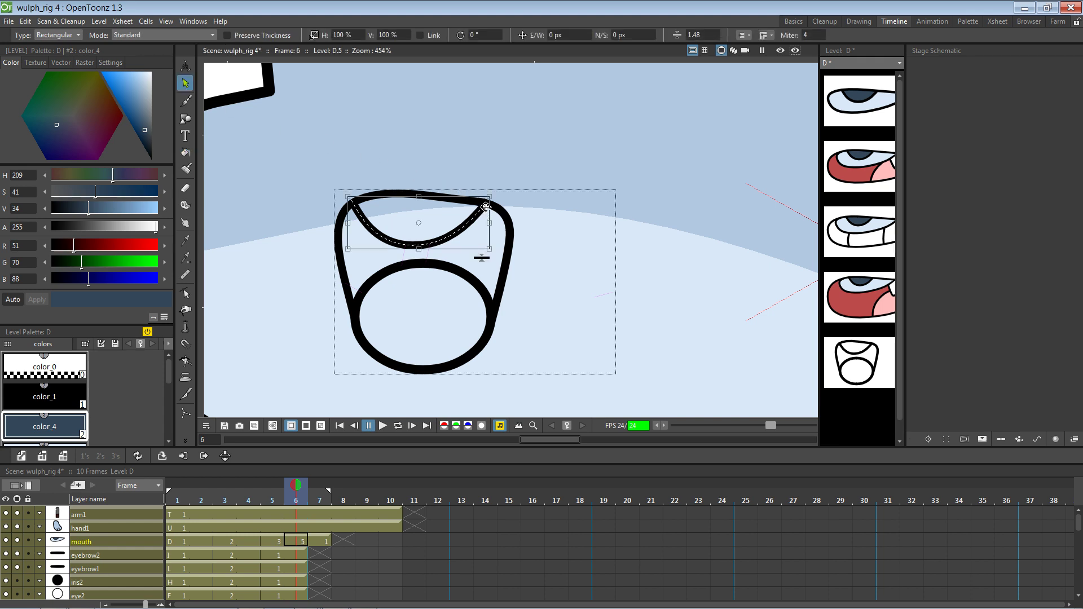
key("c")
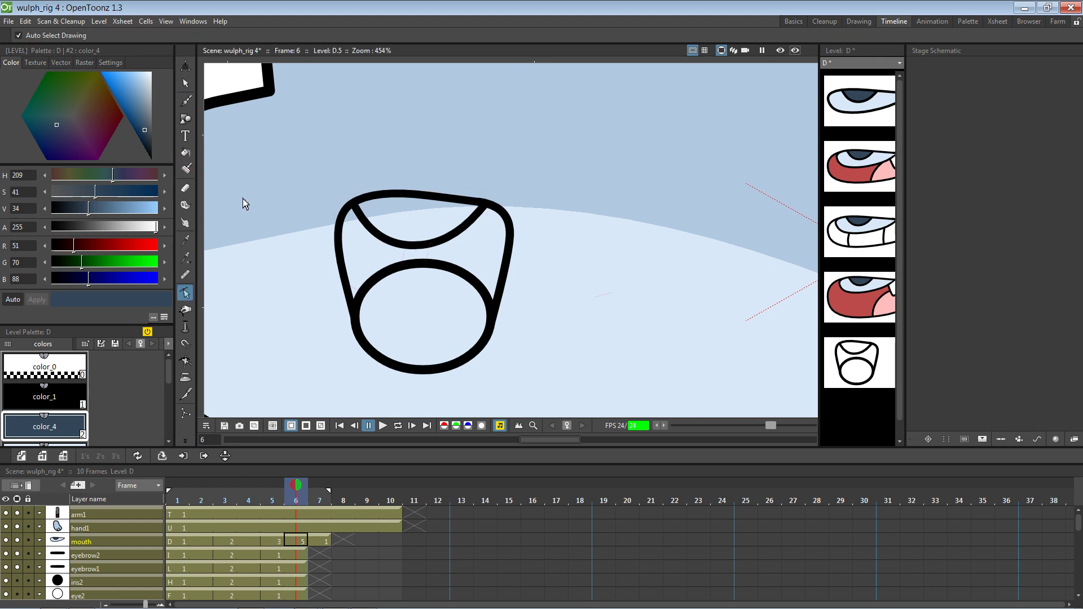
left_click(437, 246)
left_click_drag(490, 211, 488, 208)
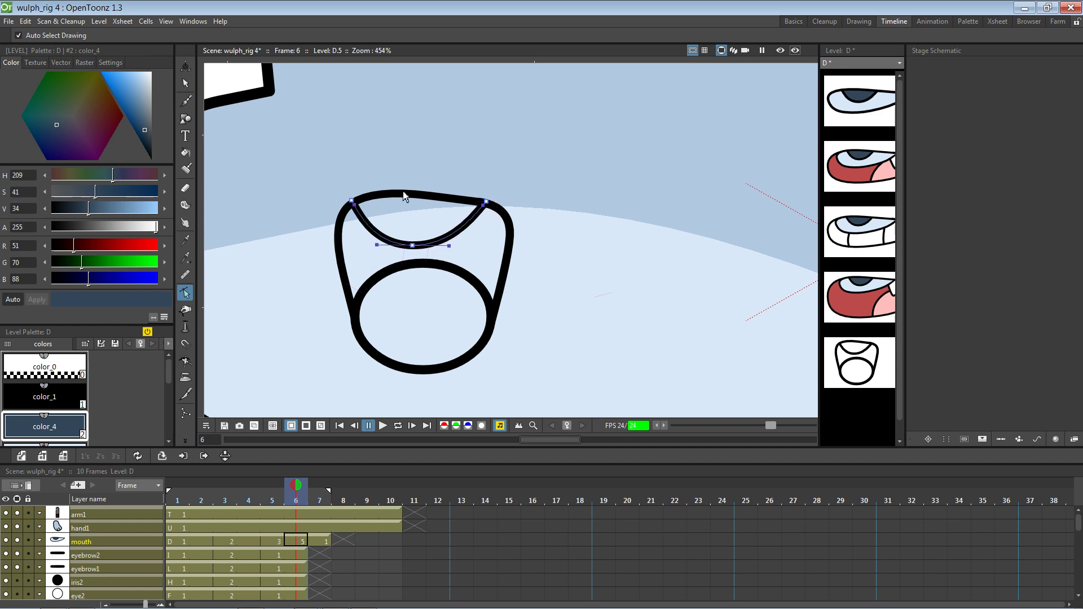
Try filling the area between the nose curve and the ellipse with color_4, and undo that fill
left_click(185, 153)
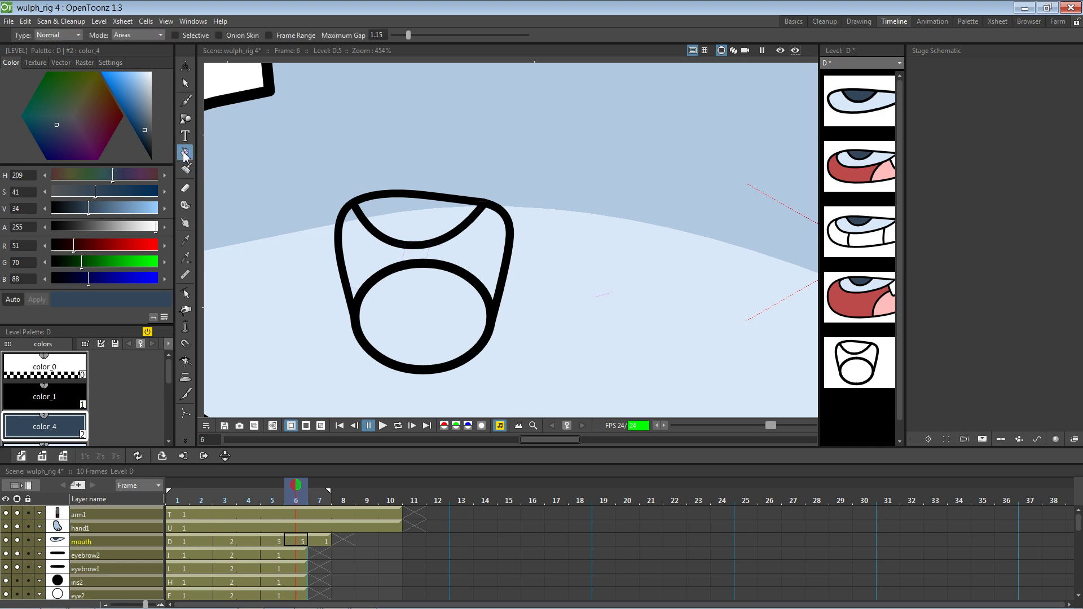
left_click(489, 254)
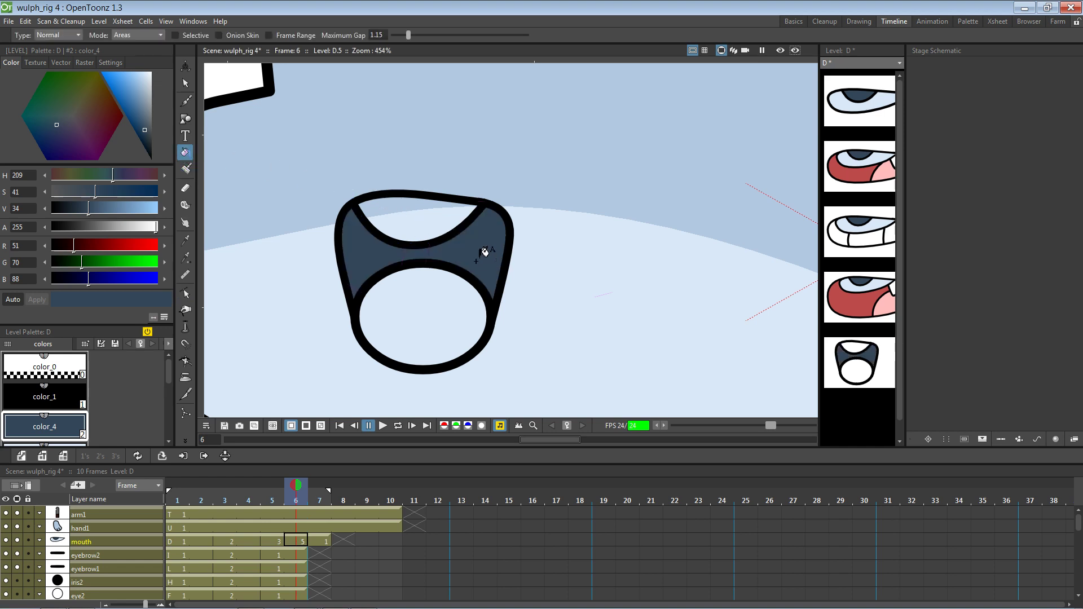
key("ctrl+z")
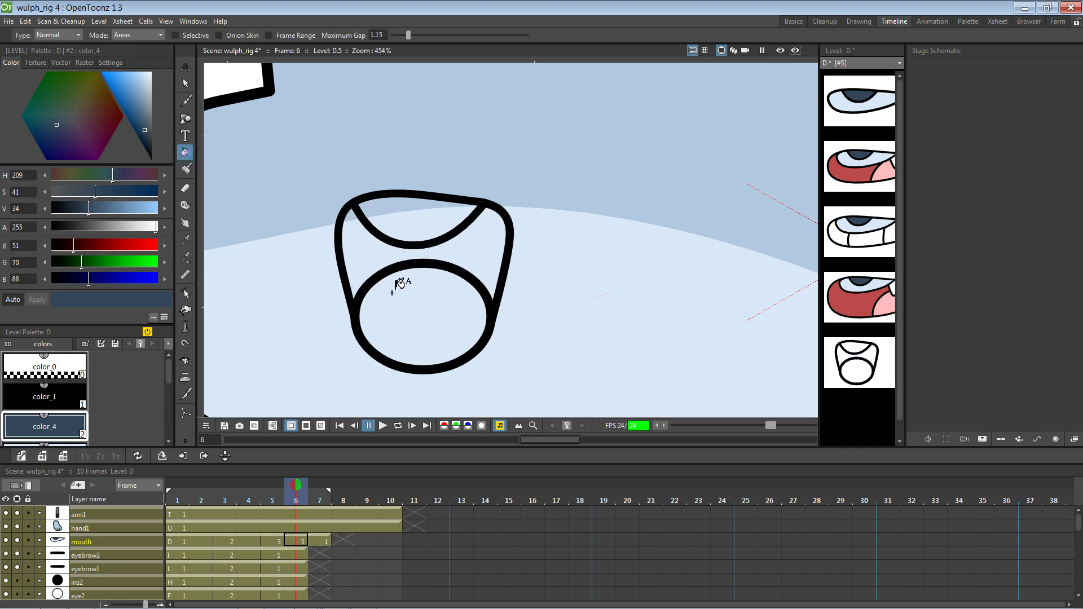
Fill the inside of the ellipse with the red palette style color_5
scroll(97, 415, "down", 1)
scroll(97, 414, "down", 3)
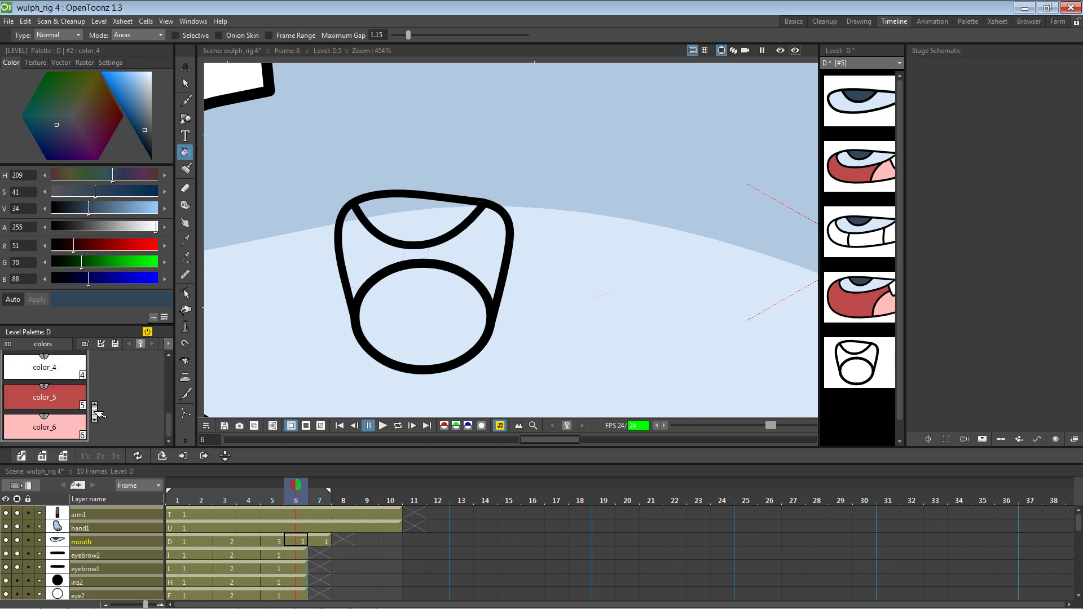
left_click(49, 402)
left_click(416, 303)
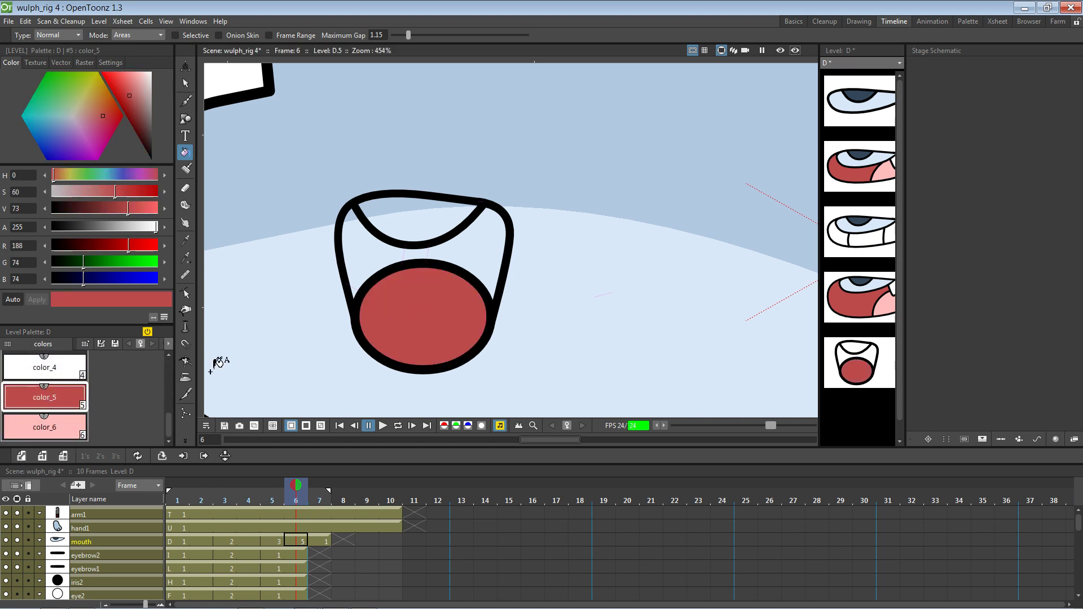
Fill the area between the nose curve and the ellipse with the light blue palette style color_2
scroll(49, 435, "up", 1)
scroll(50, 435, "up", 1)
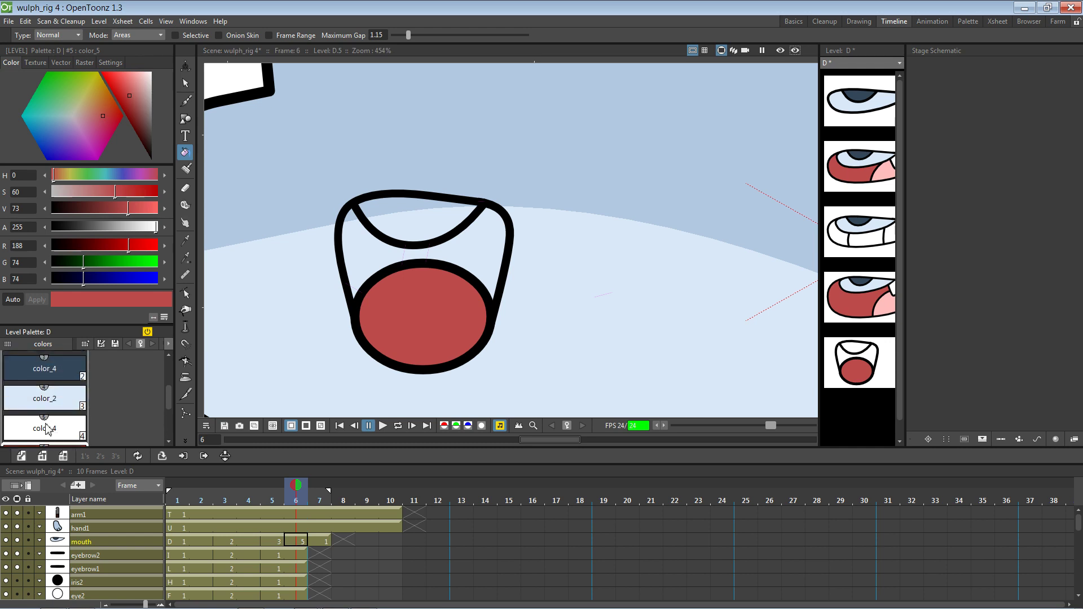
left_click(58, 402)
left_click(350, 270)
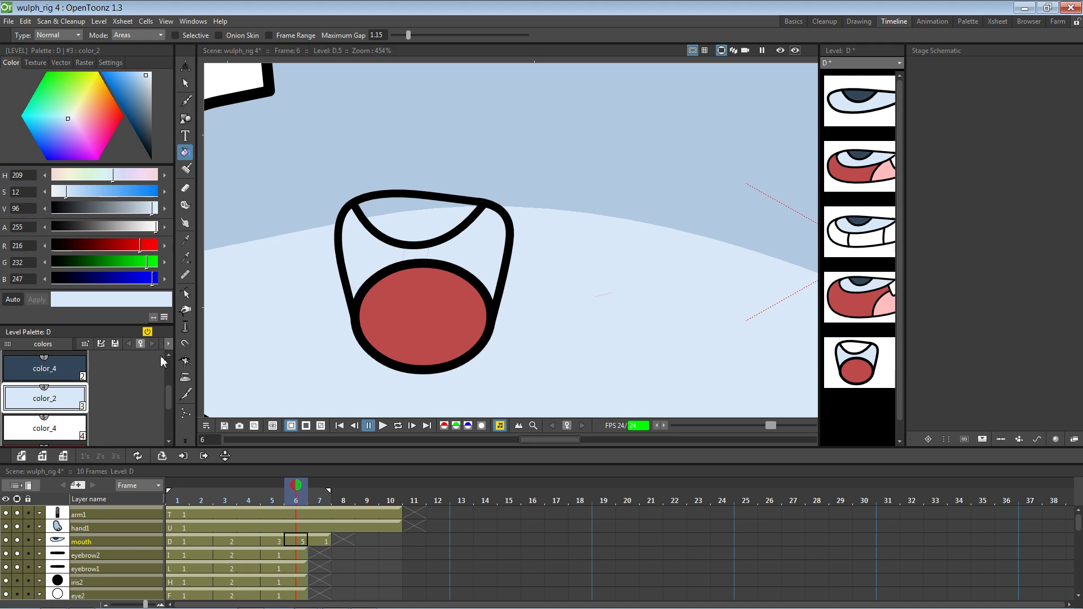
Move the upper outline's right end point to overlap the nose corner, and fill the nose with the dark blue style color_4
left_click(69, 371)
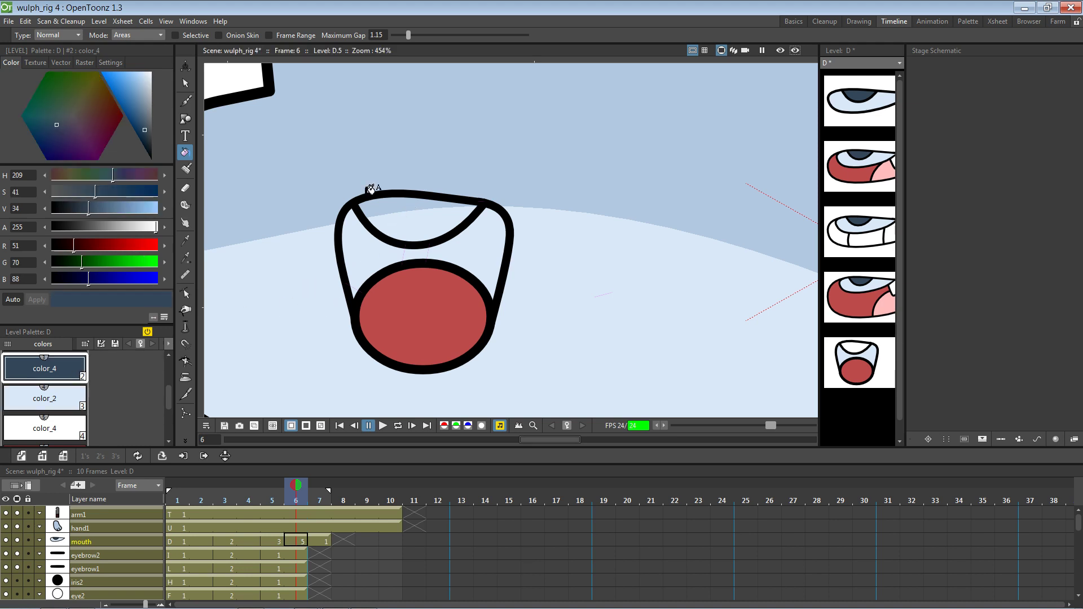
left_click(185, 83)
left_click(366, 208)
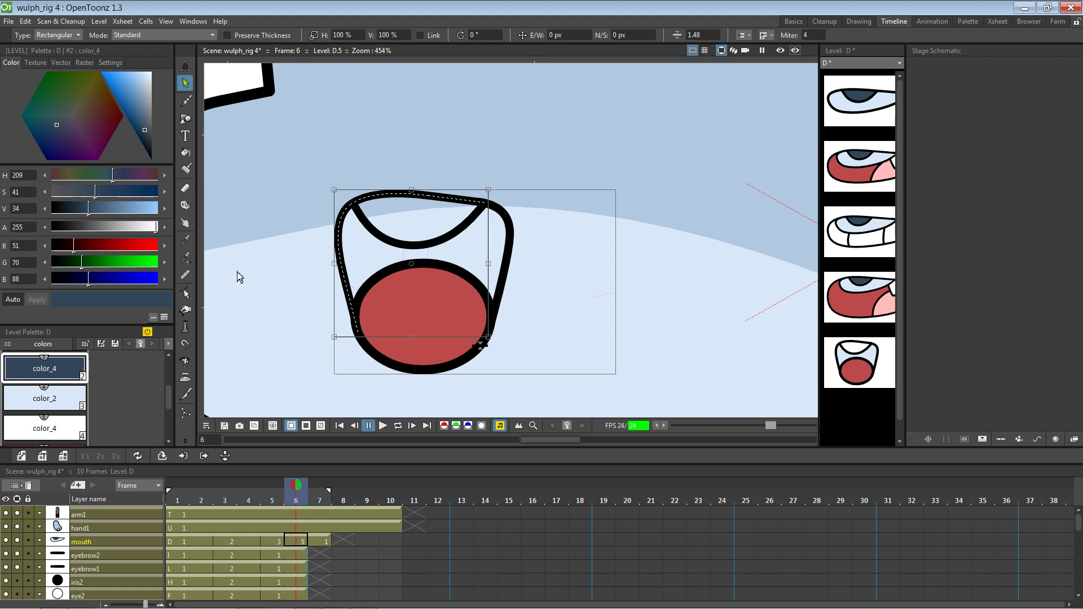
left_click(185, 293)
left_click(468, 205)
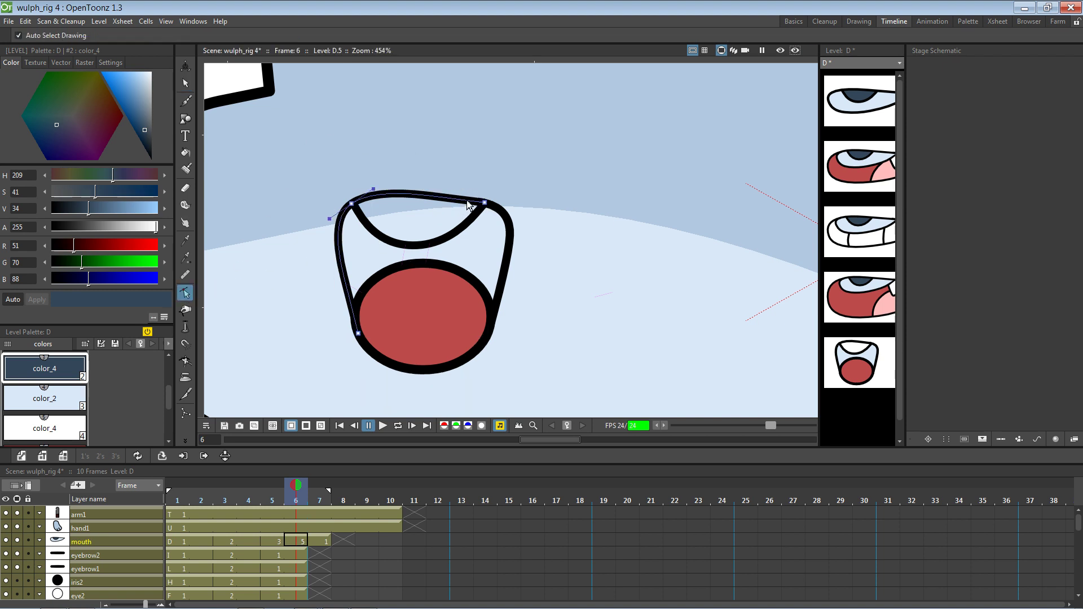
left_click(486, 206)
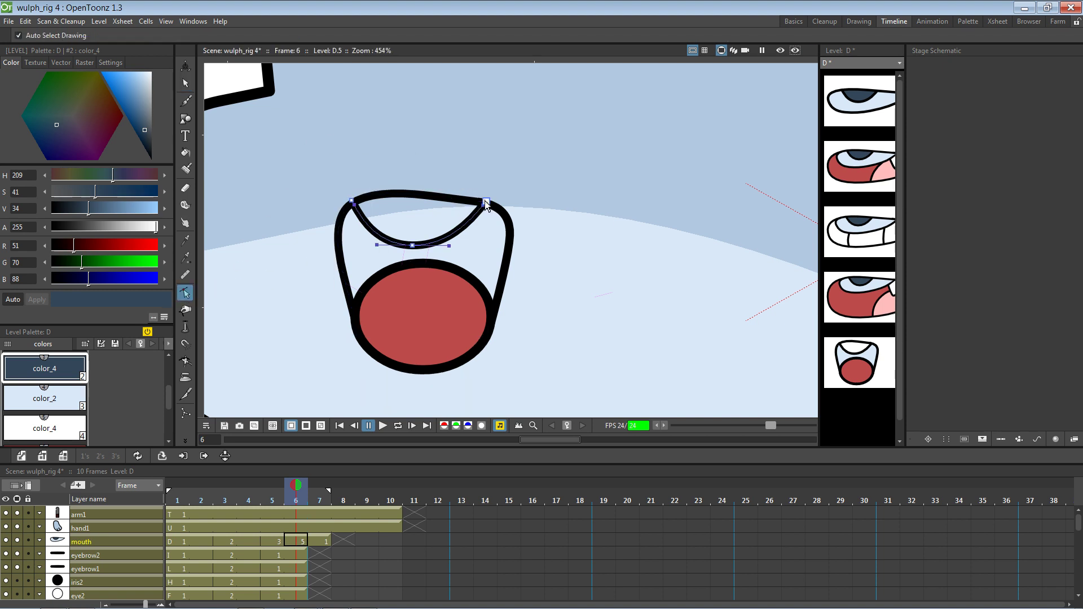
left_click(486, 205)
left_click(485, 203)
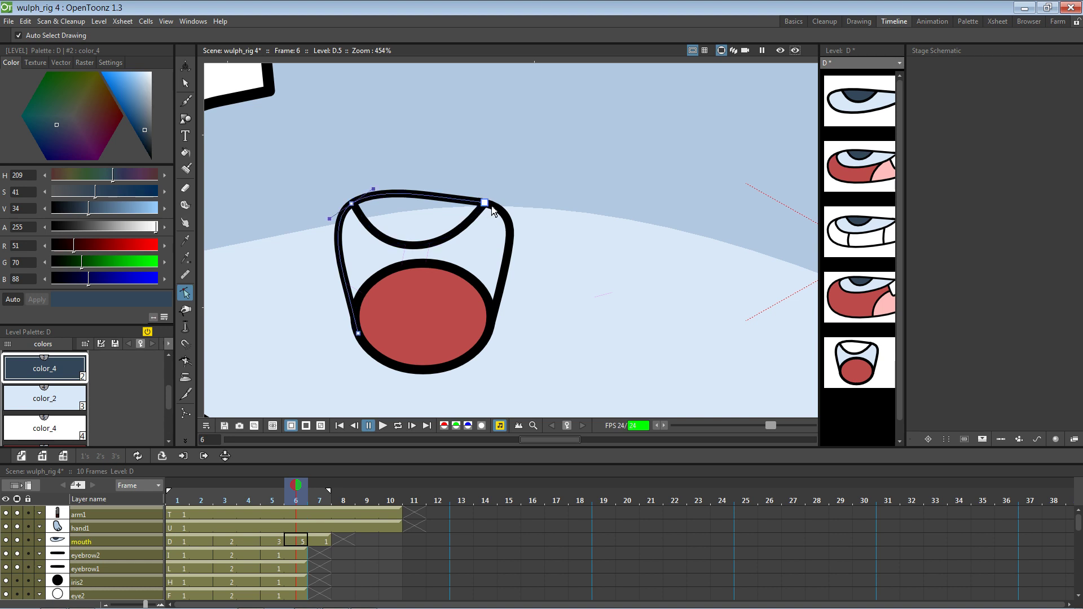
left_click(488, 209)
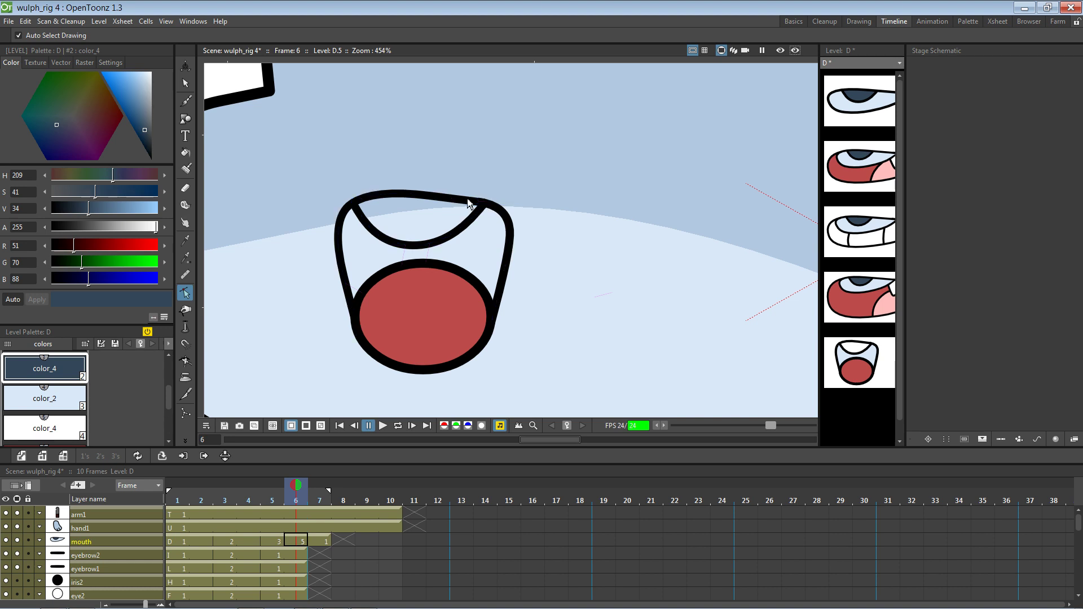
left_click(473, 206)
left_click(489, 203)
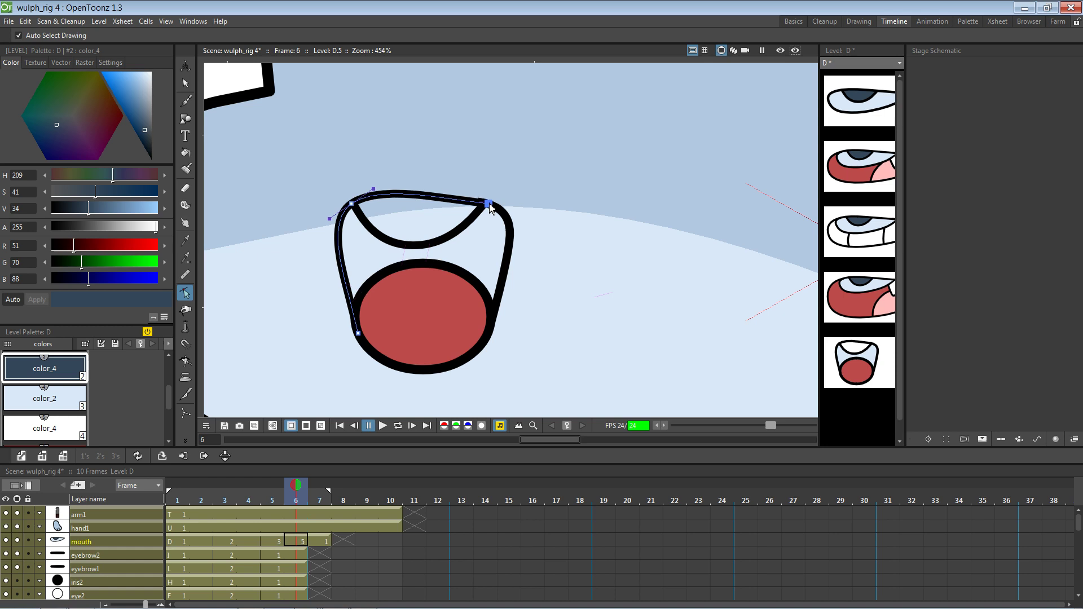
mouse_move(491, 203)
left_mouse_down()
mouse_move(484, 219)
mouse_move(488, 208)
left_mouse_up()
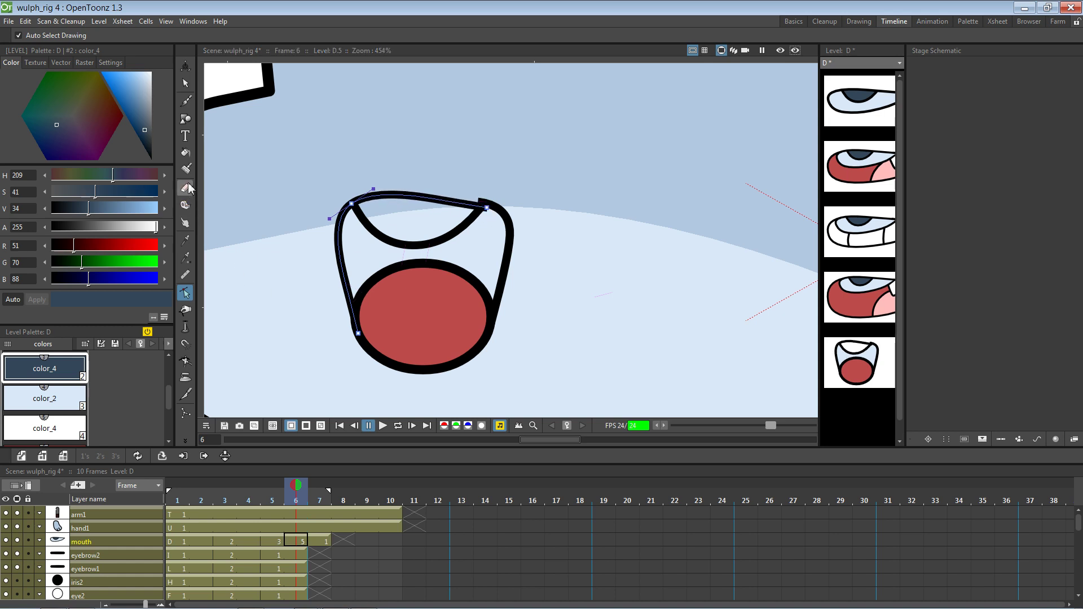
left_click(185, 152)
left_click(396, 218)
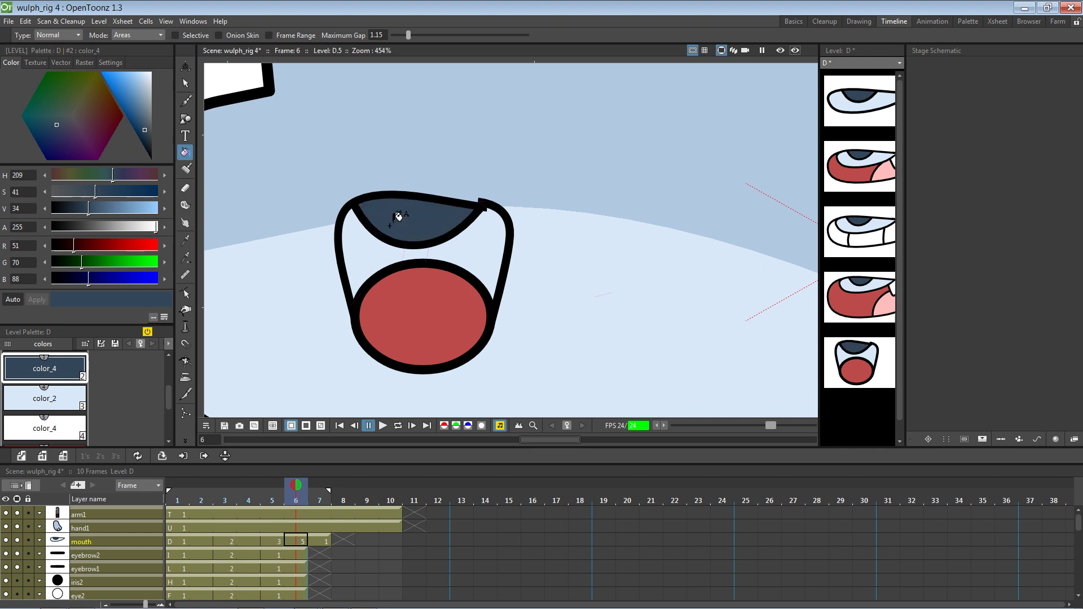
Raise the upper outline's right end point to meet the right side stroke, and flatten the curve along the nose's top edge
left_click(185, 83)
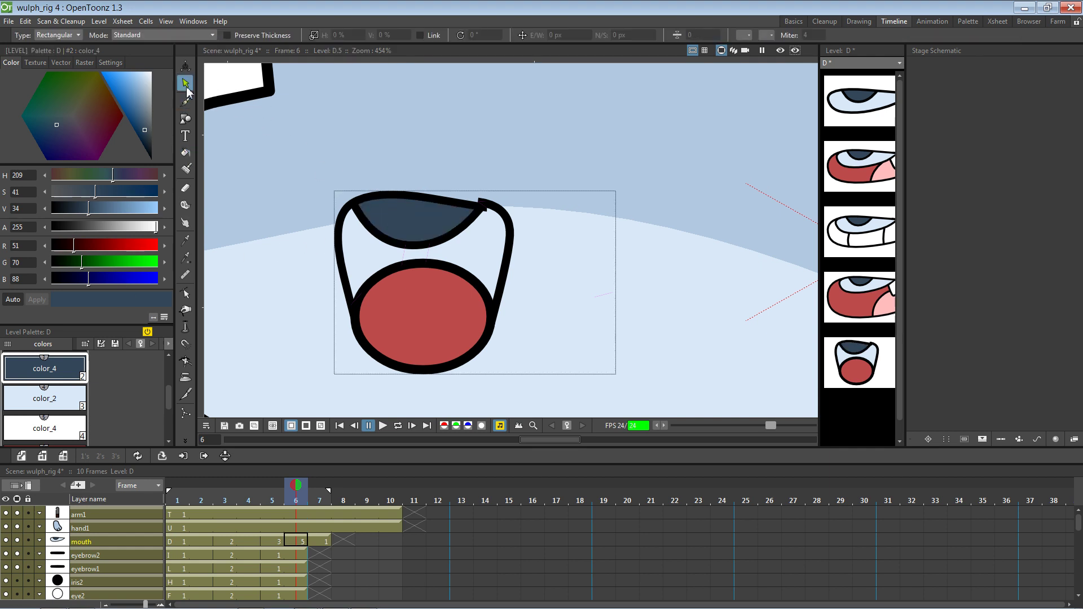
left_click(487, 212)
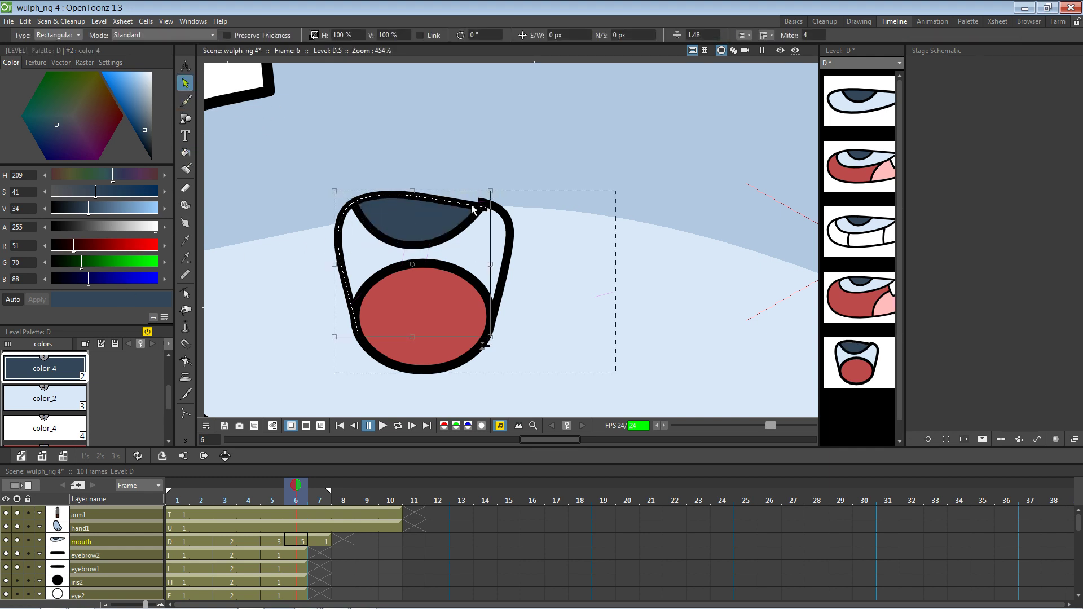
key("c")
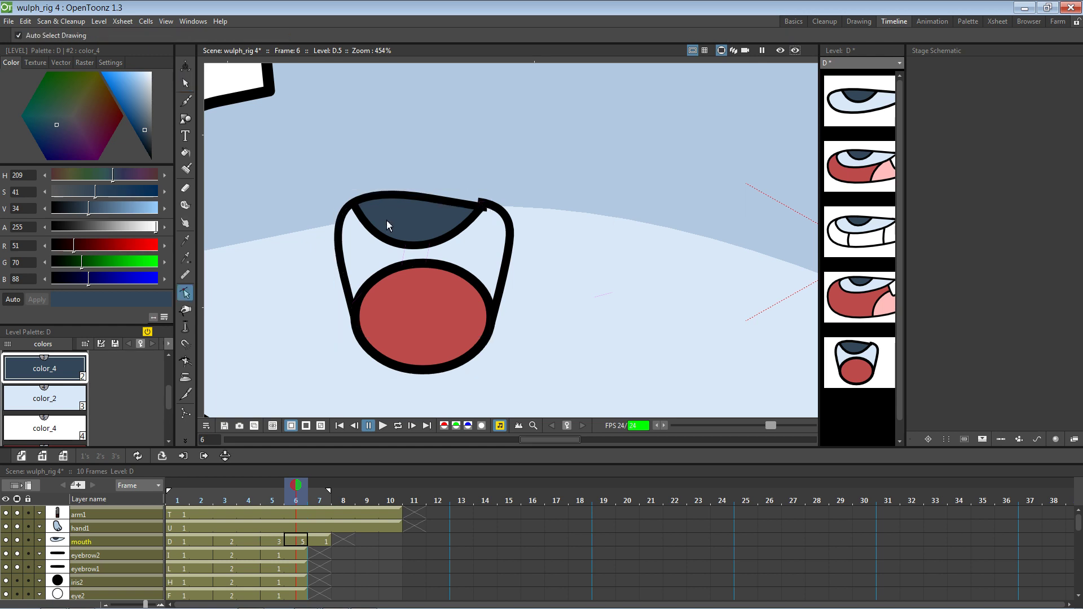
left_click(486, 209)
left_click_drag(486, 211, 488, 204)
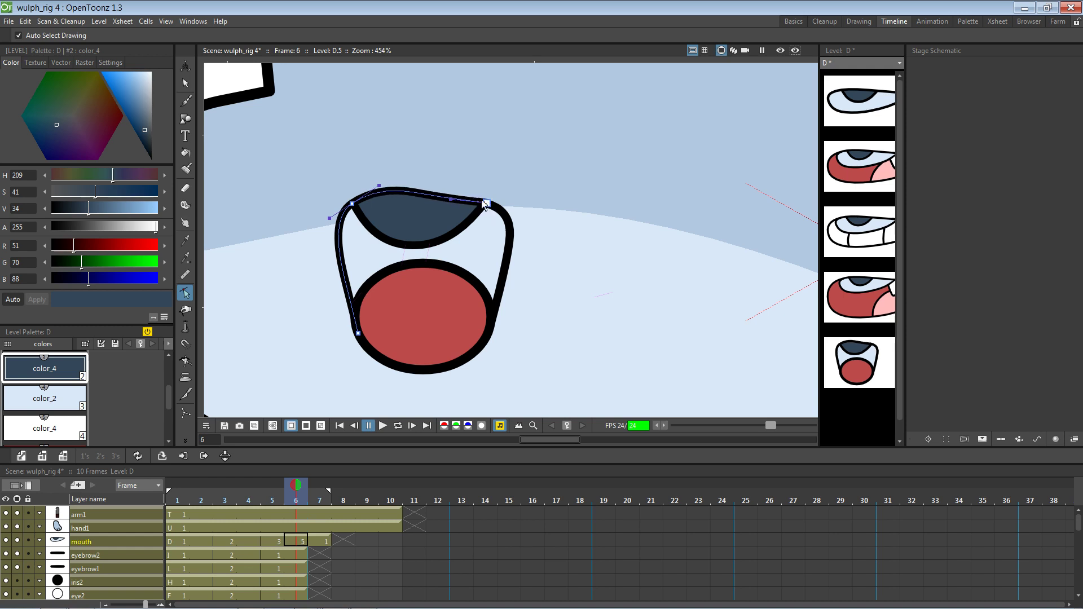
mouse_move(379, 191)
left_mouse_down()
mouse_move(387, 195)
mouse_move(364, 203)
left_mouse_up()
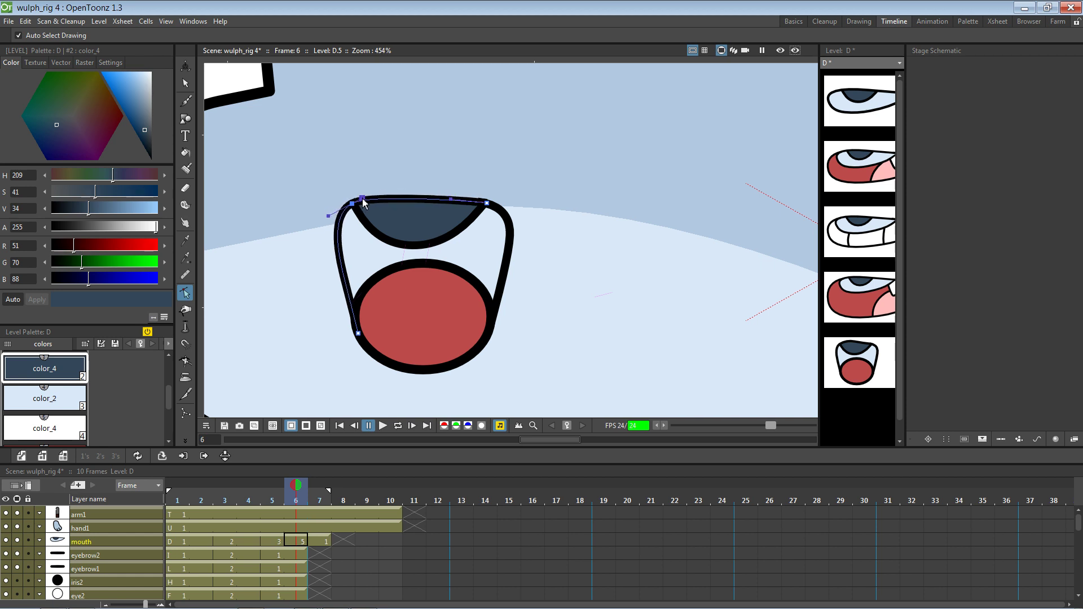
left_click(409, 172)
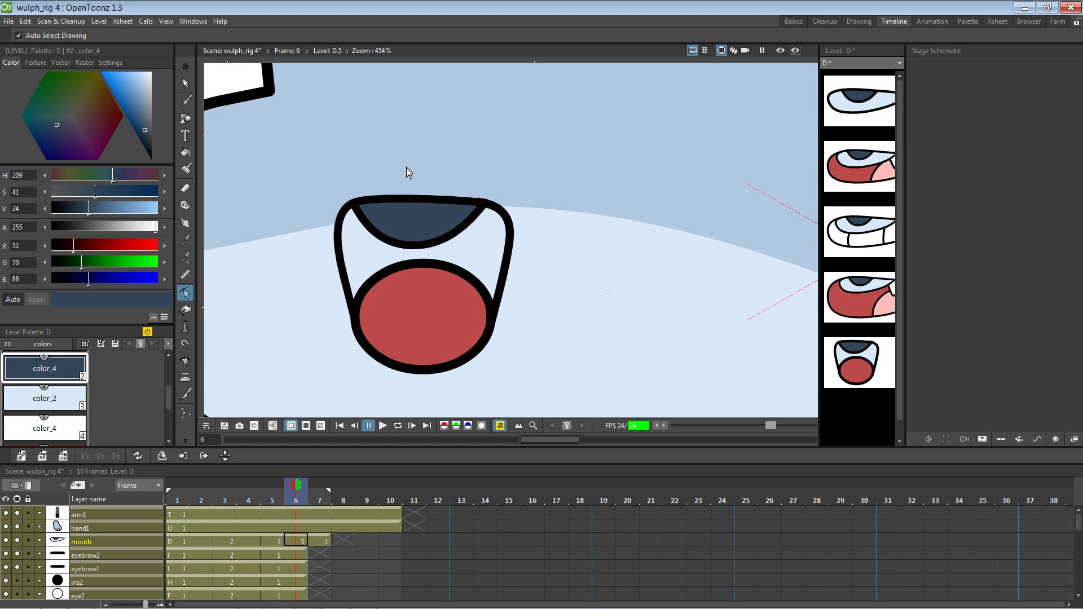
Check reference 6.PNG and draw a curved polyline tongue line diagonally across the red ellipse in the black style color_1
key("alt+Tab")
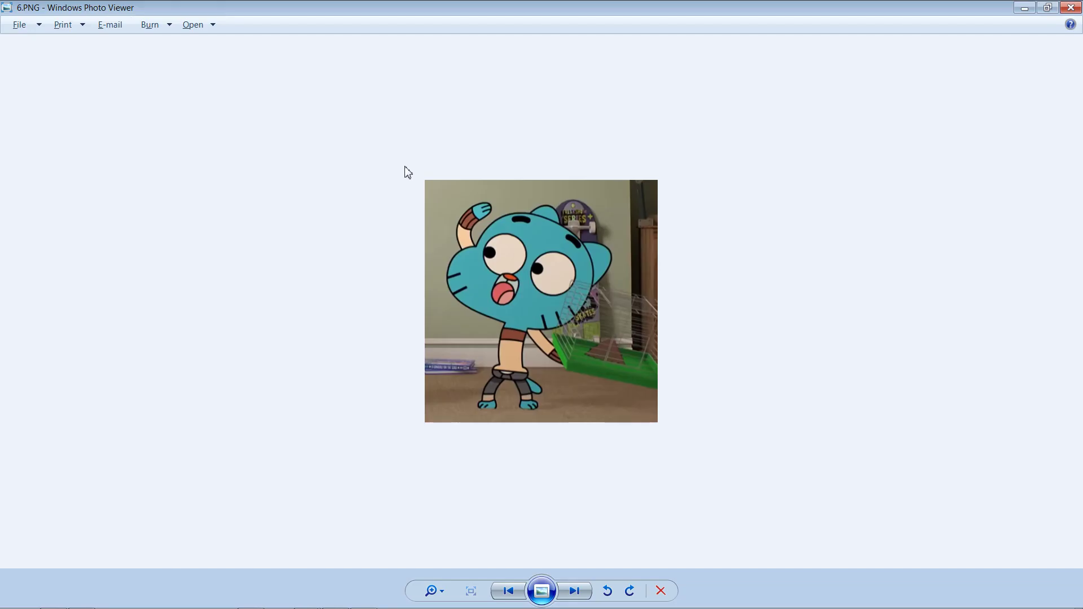
key("alt+Tab")
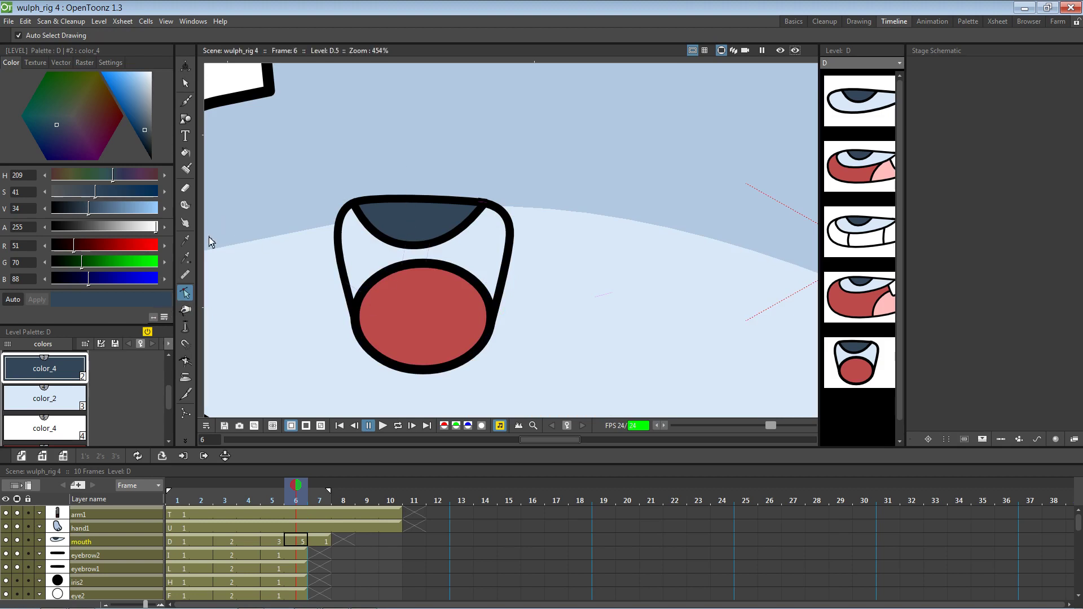
scroll(44, 395, "up", 2)
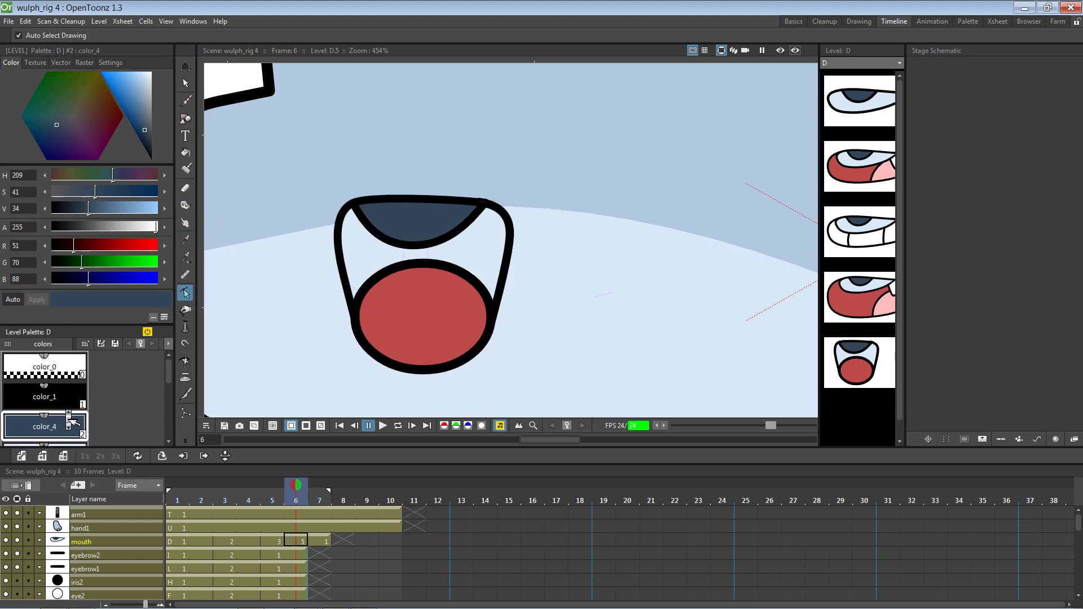
left_click(45, 397)
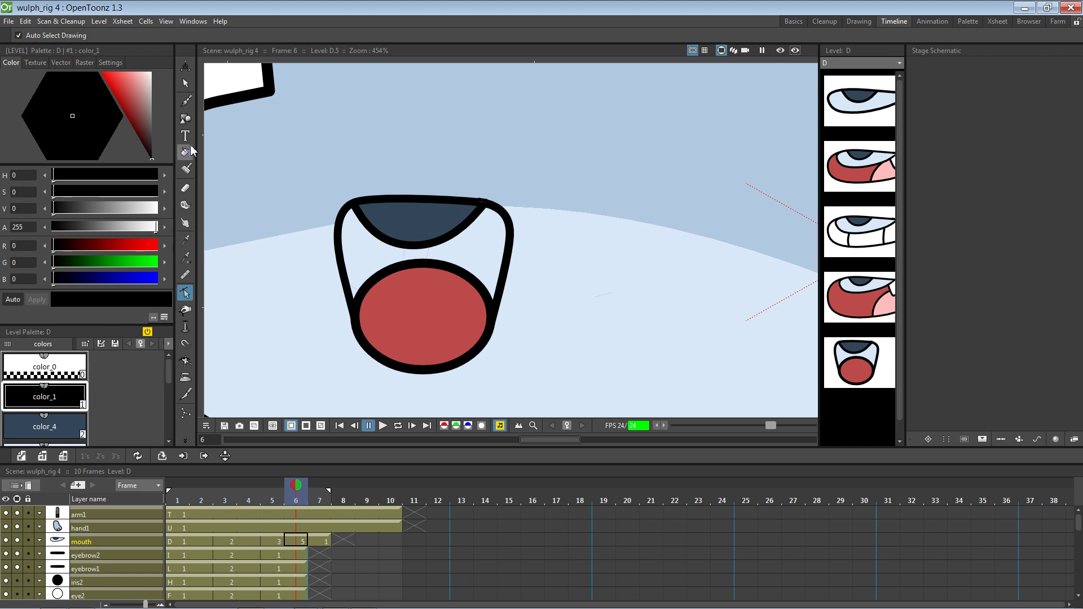
left_click(186, 118)
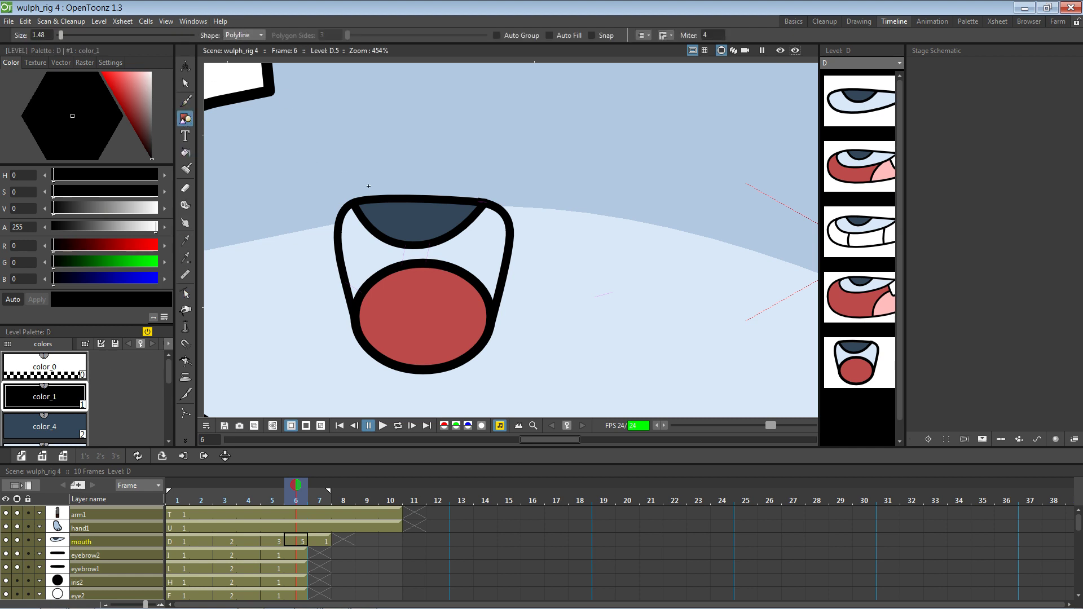
left_click(473, 278)
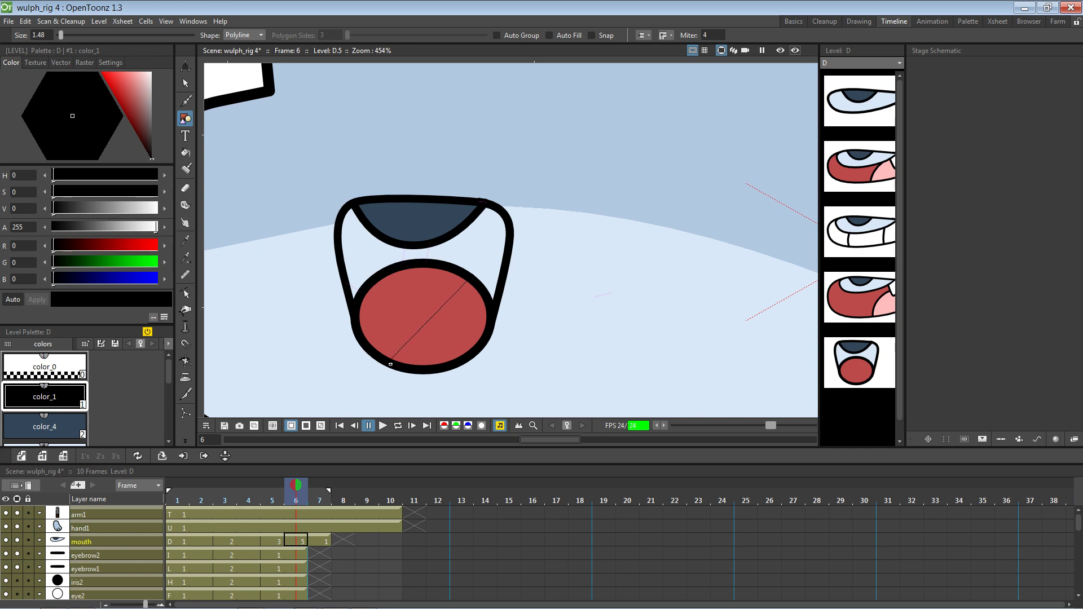
left_click_drag(389, 362, 380, 416)
double_click(380, 415)
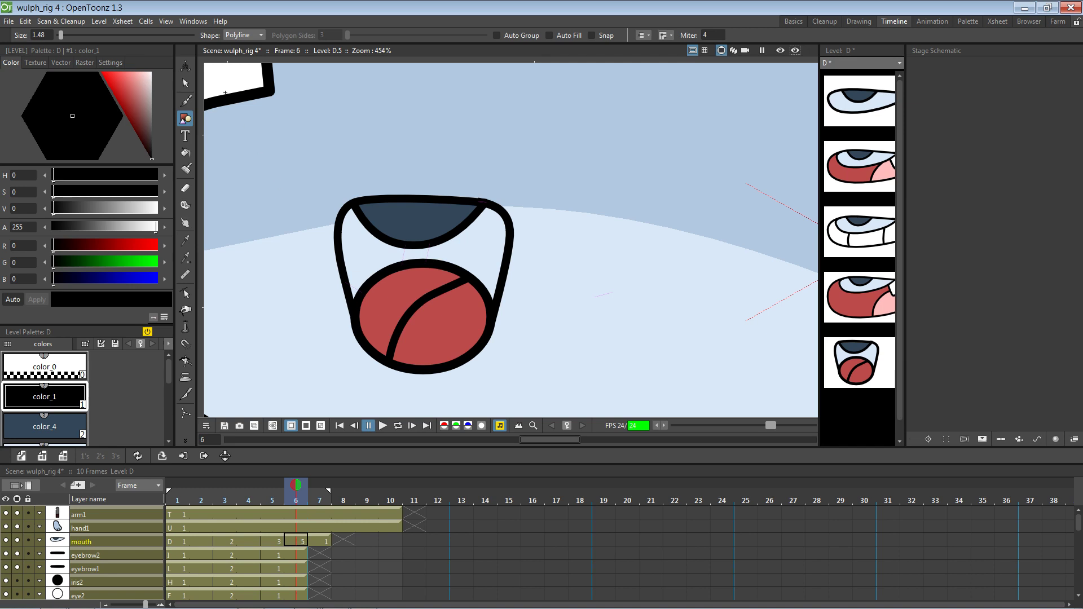
Adjust the curve handles at both ends of the tongue line so it arcs smoothly across the ellipse
left_click(185, 83)
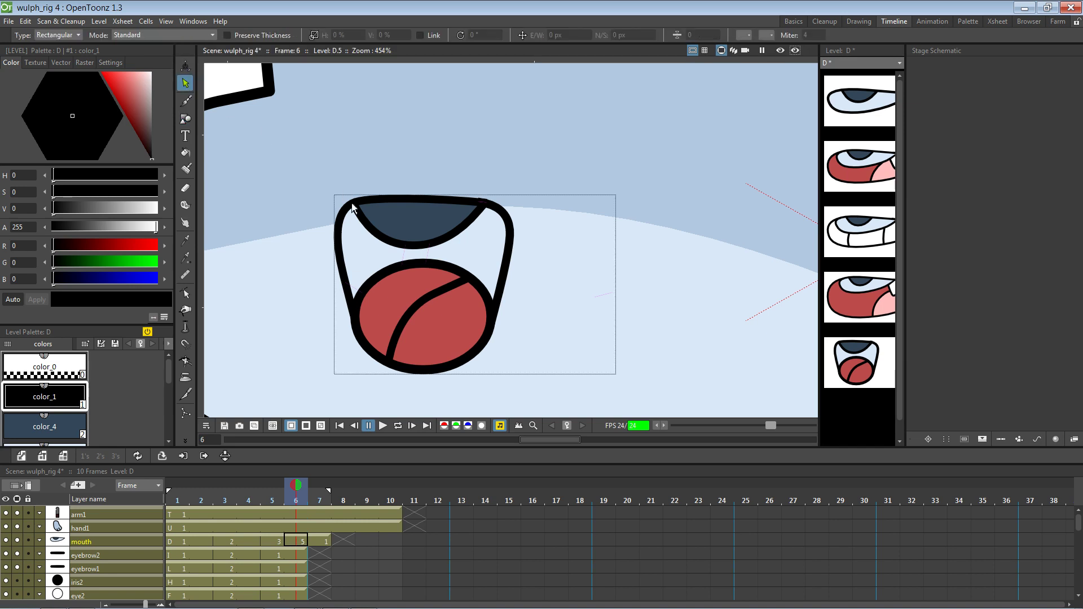
left_click(457, 286)
key("c")
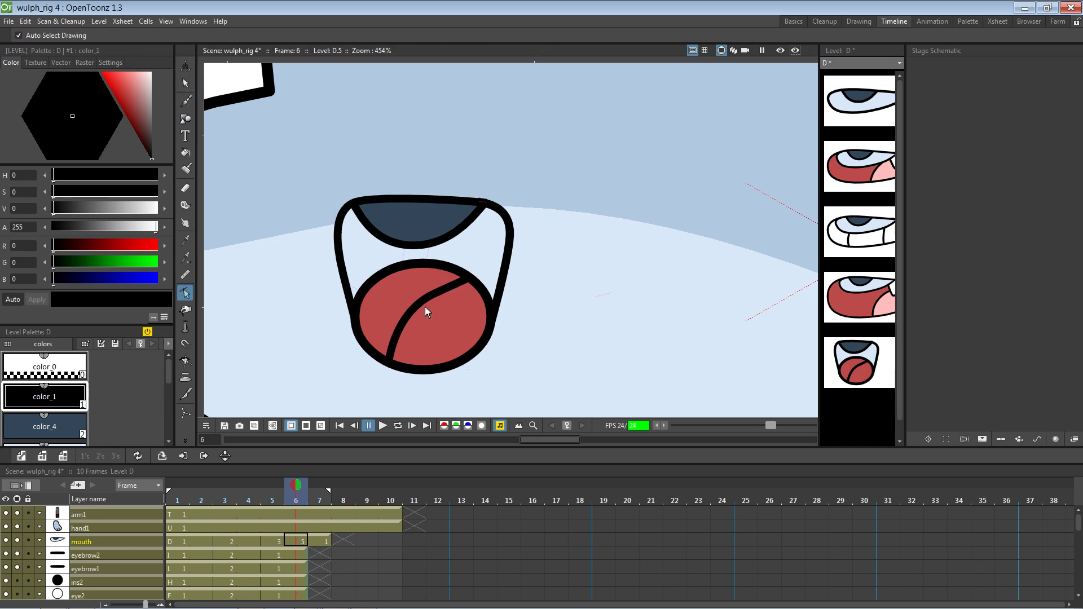
left_click(460, 286)
left_click_drag(400, 311, 389, 327)
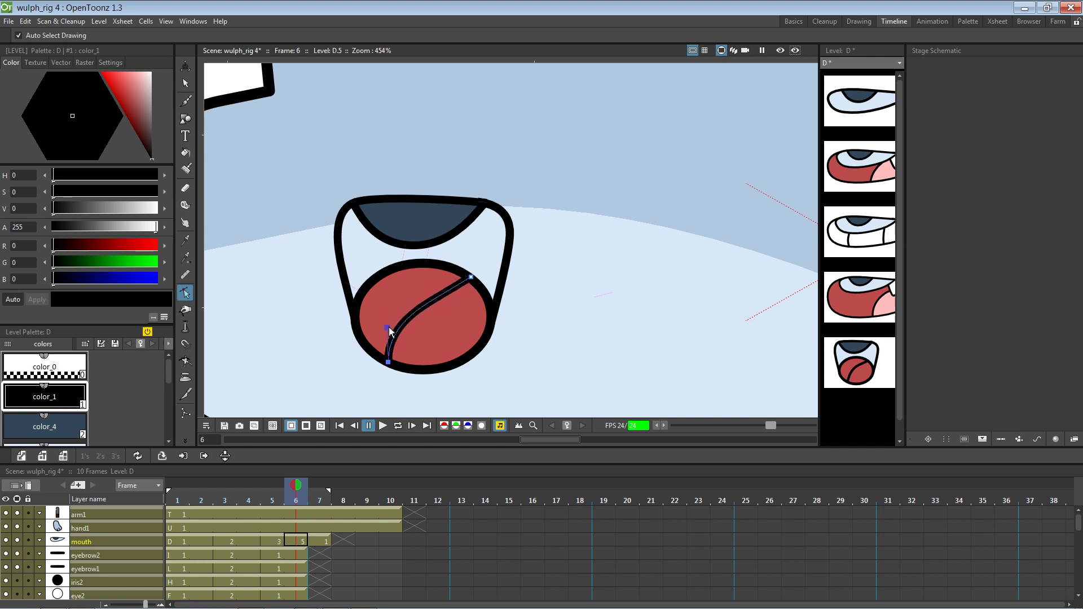
left_click(472, 278)
left_click(449, 290, "ctrl")
left_click_drag(451, 293, 434, 289)
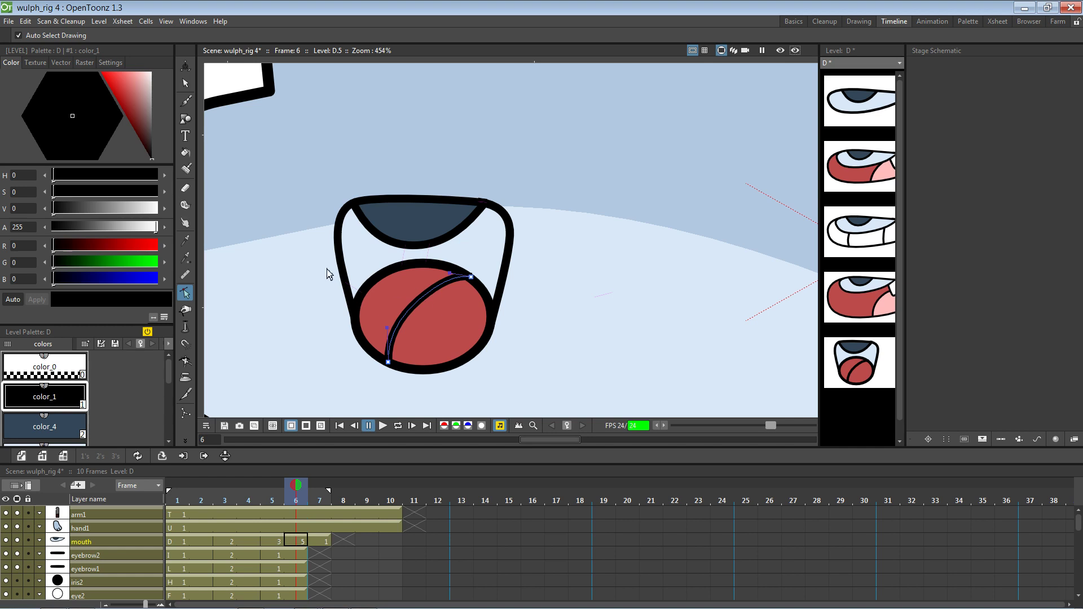
Fill the tongue area below the curved line with the pink palette style color_6
left_click(185, 152)
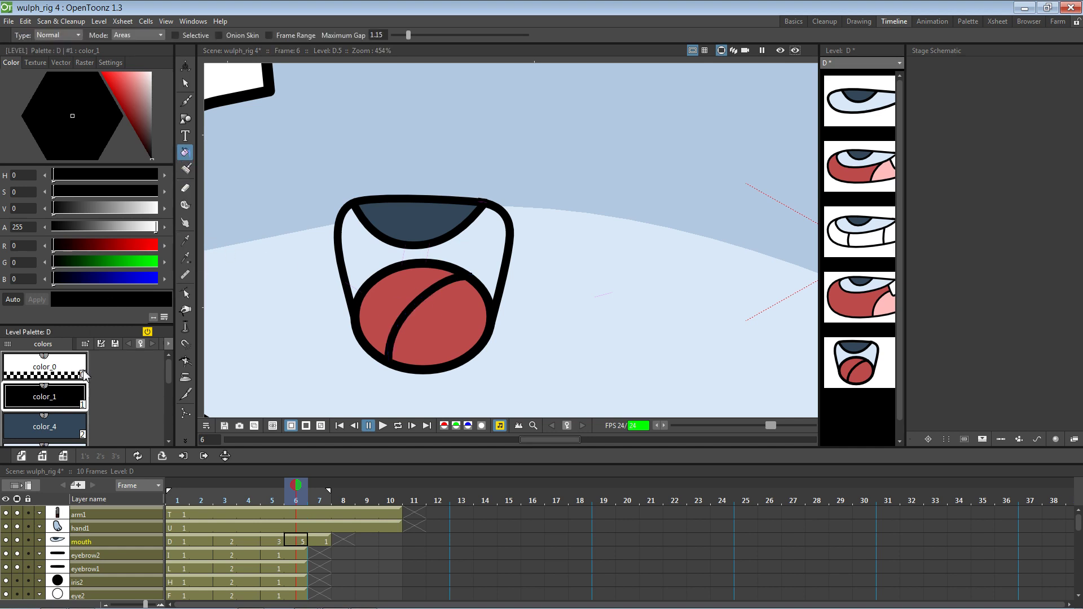
scroll(76, 406, "down", 3)
left_click(76, 422)
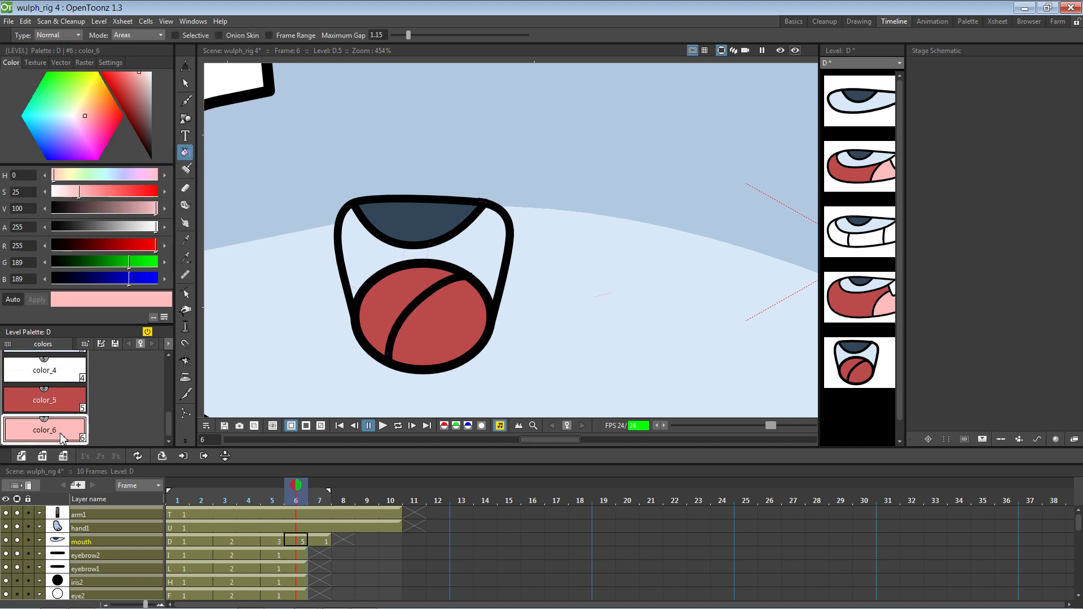
left_click(418, 323)
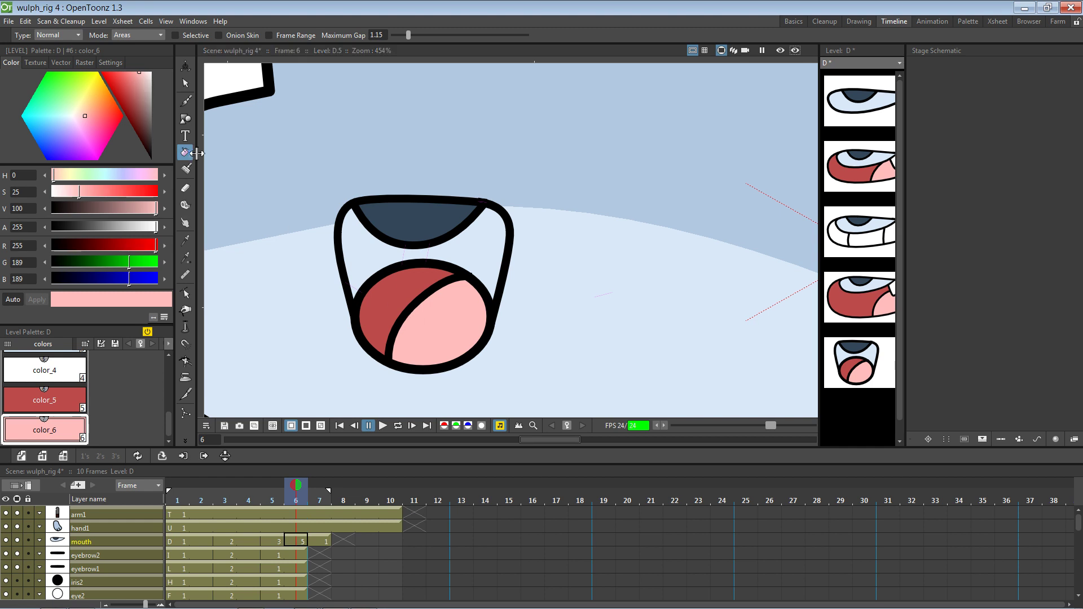
Try scaling the tongue line vertically to 96.87 %, and undo that scaling
left_click(185, 83)
left_click(474, 279)
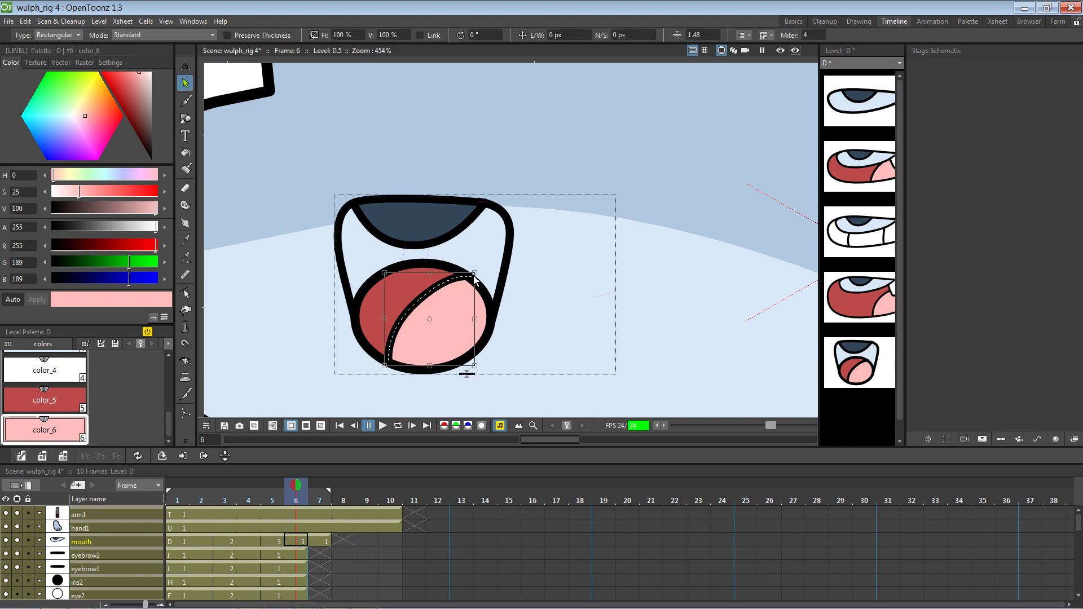
left_click_drag(434, 275, 434, 278)
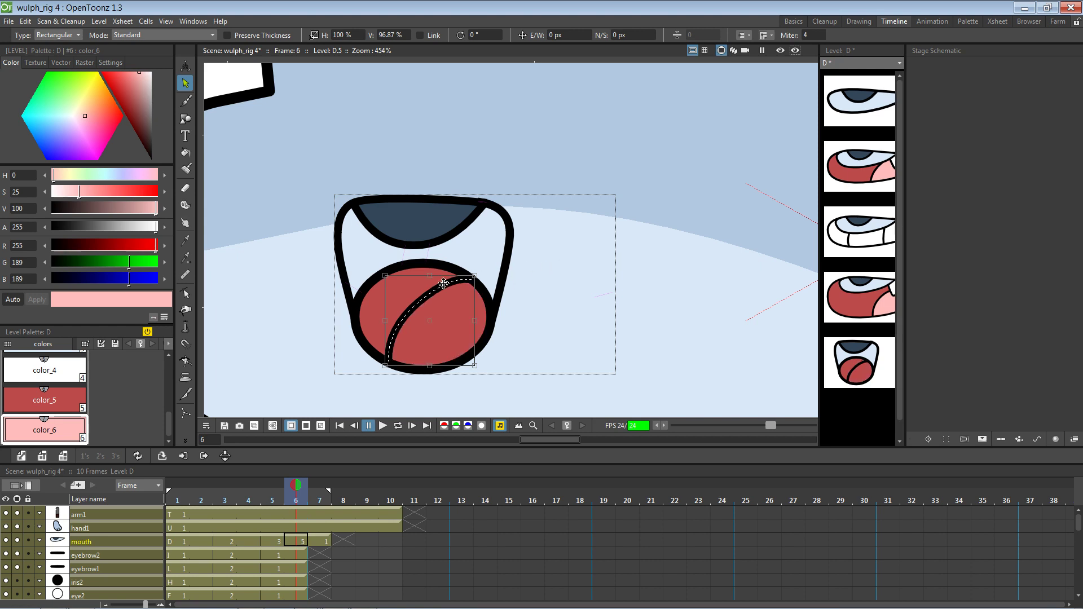
key("ctrl+z")
left_click(557, 315)
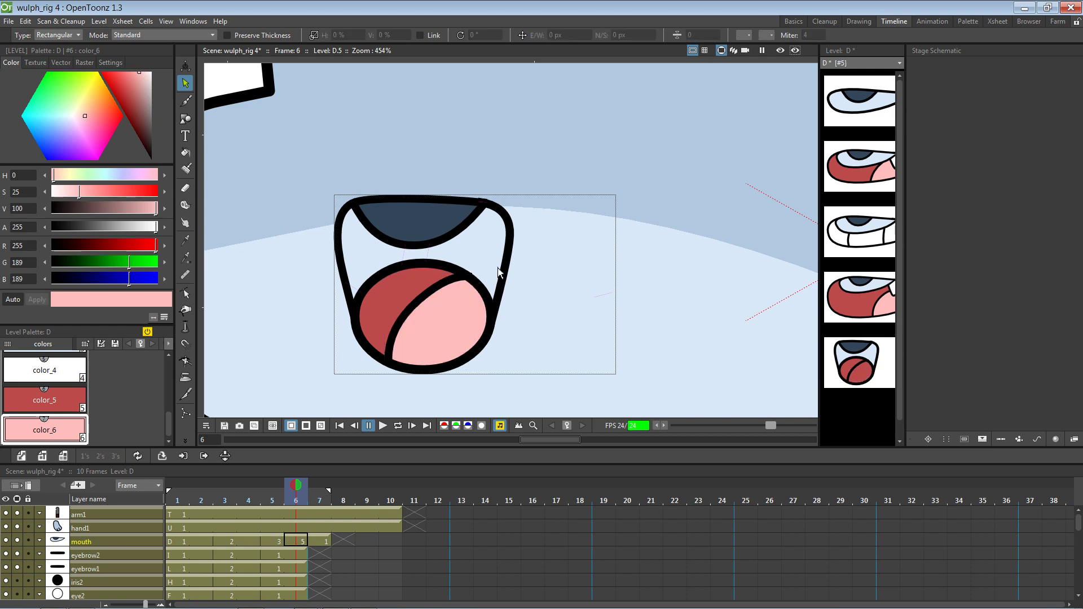
Check reference 6.PNG and move both endpoints of the tongue line in mouth drawing 5 along the ellipse outline to make the tongue smaller
left_click(467, 284)
key("a")
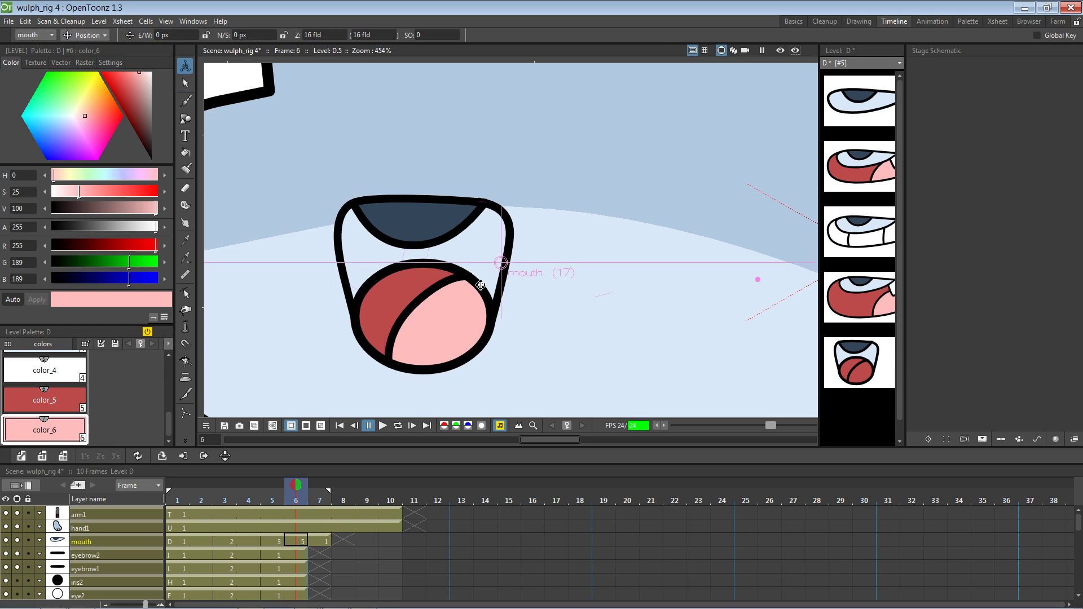
key("c")
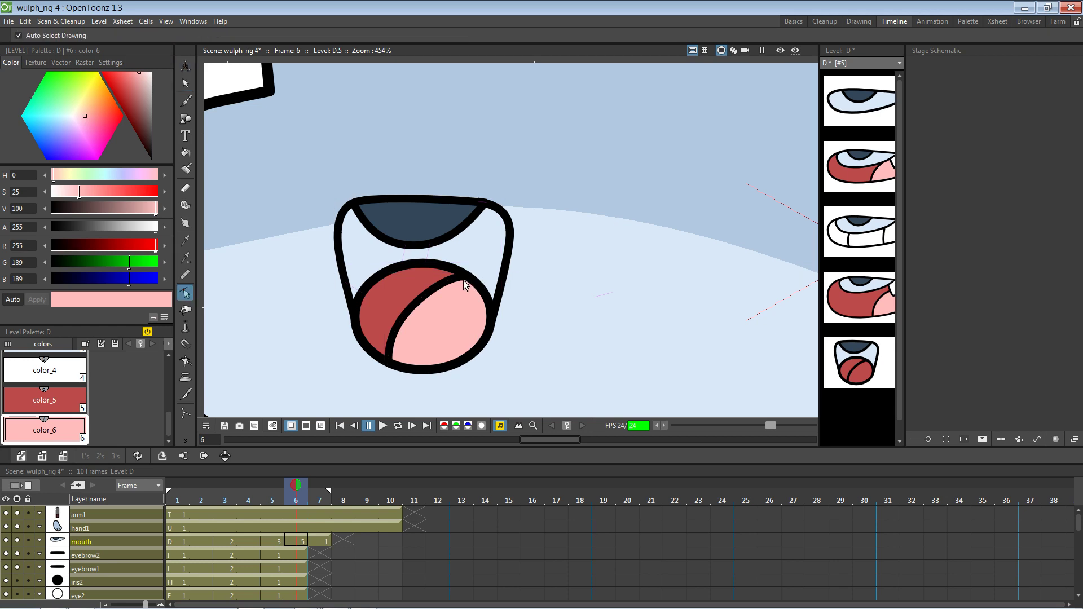
left_click(465, 285)
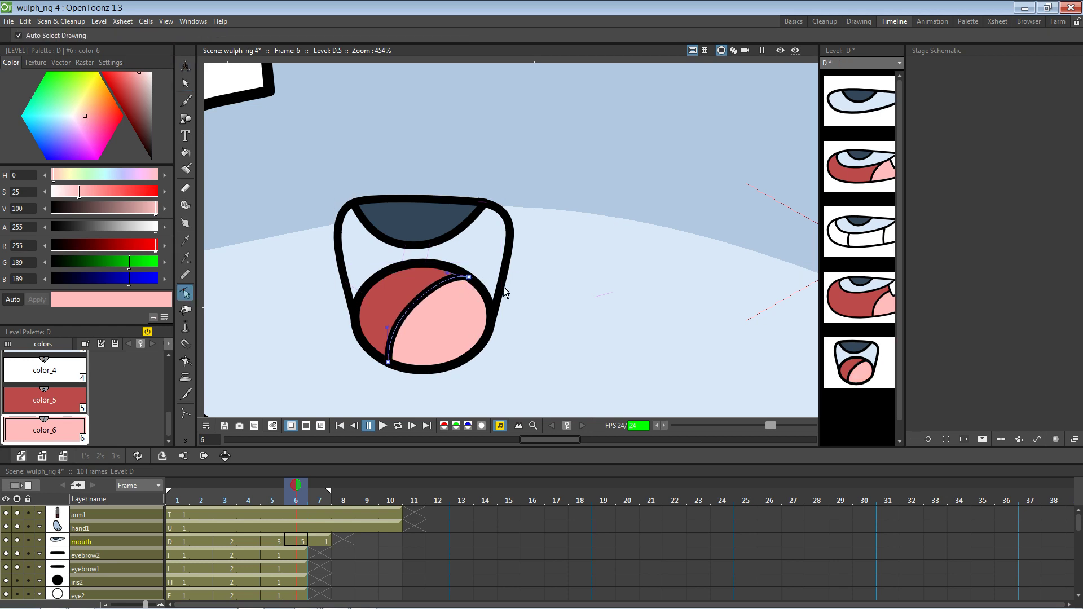
left_click(554, 312)
key("alt+Tab")
key("alt+Tab")
left_click(436, 294)
left_click_drag(462, 279, 485, 292)
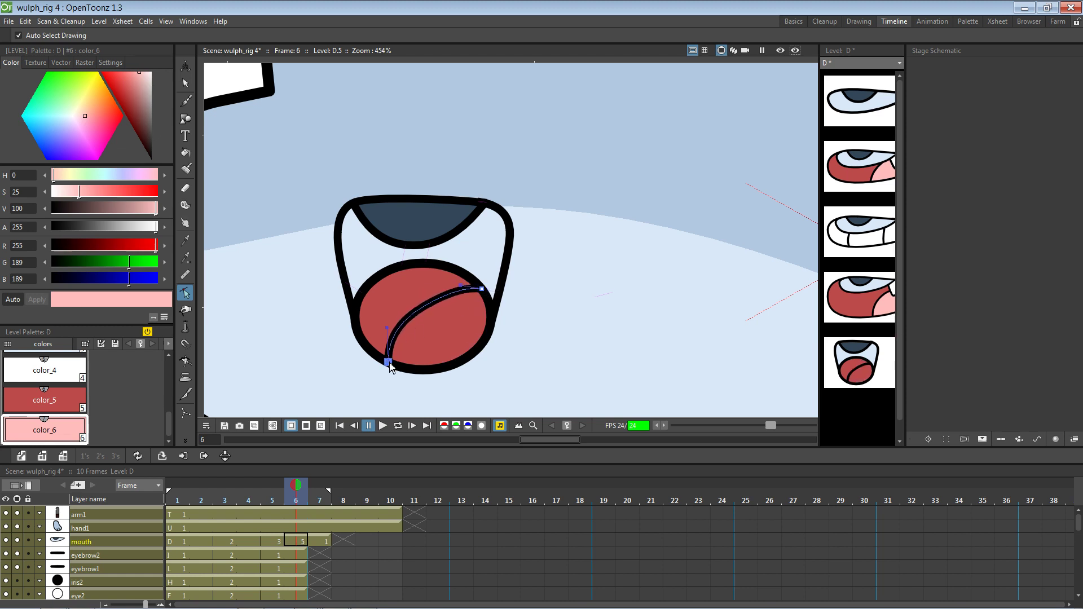
left_click_drag(390, 364, 409, 368)
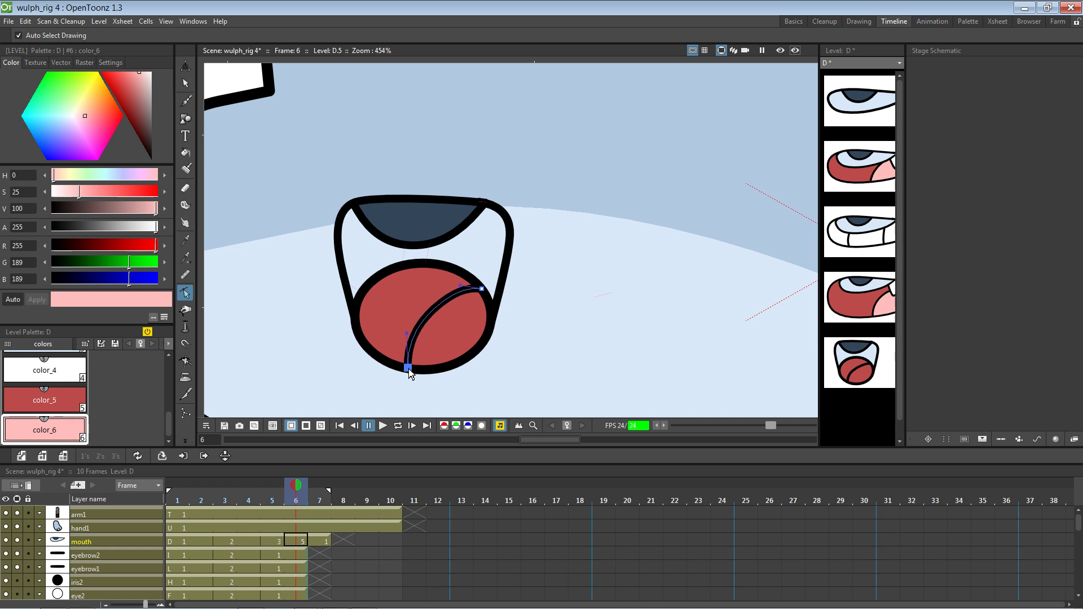
left_click(411, 375)
Fill the reshaped tongue area of mouth drawing 5 with the pink style color_6 and save the scene
left_click(185, 153)
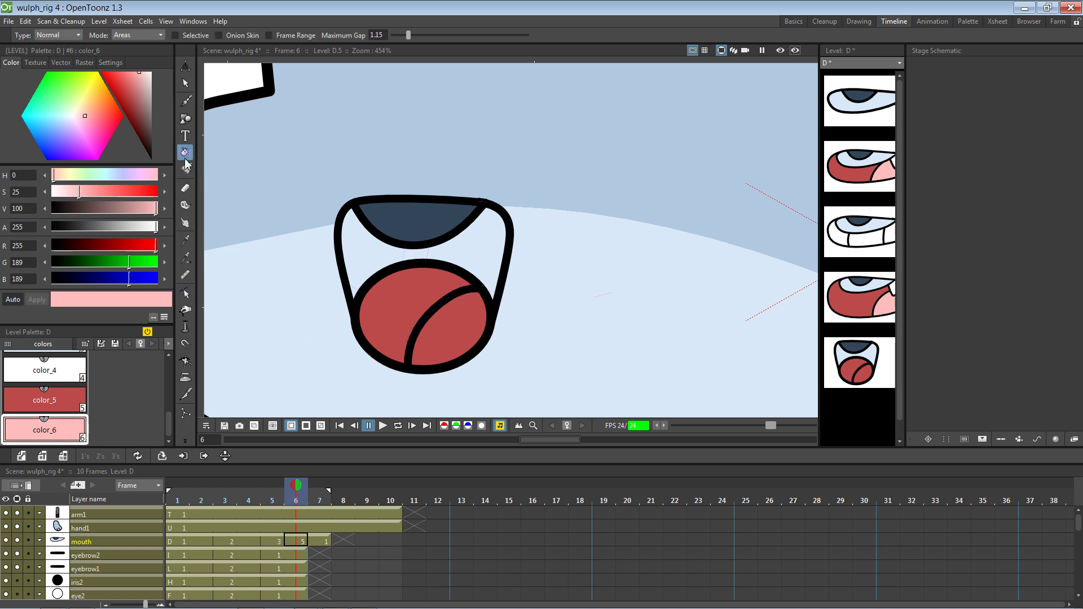
left_click(443, 333)
key("ctrl+s")
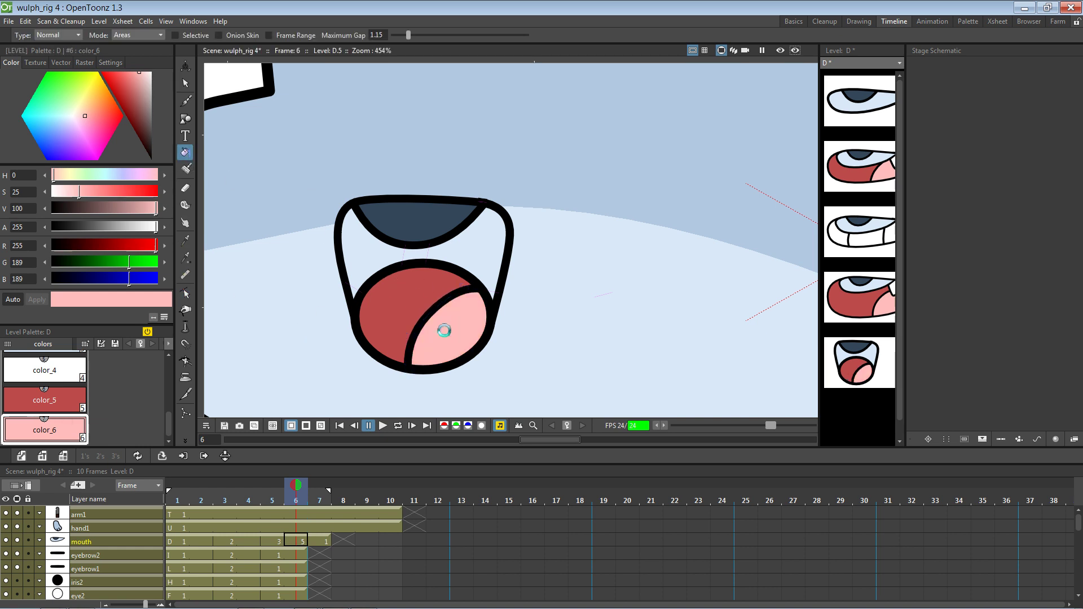
Show the iris2, eye2, iris1 and eye 1 layers in the viewer and compare the full face with reference 6.PNG
scroll(452, 325, "down", 10)
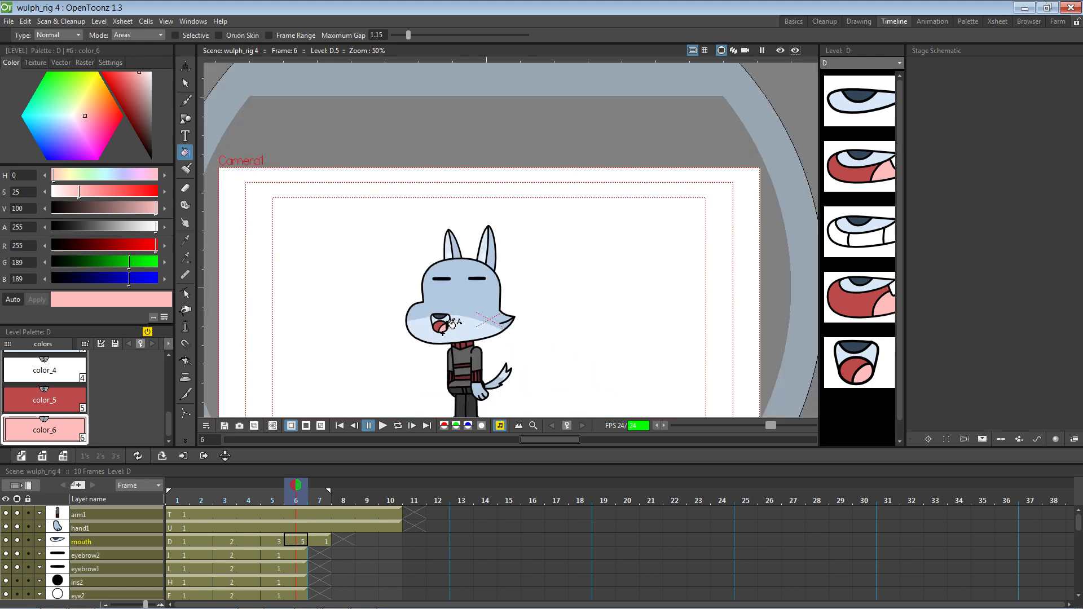
scroll(452, 325, "up", 2)
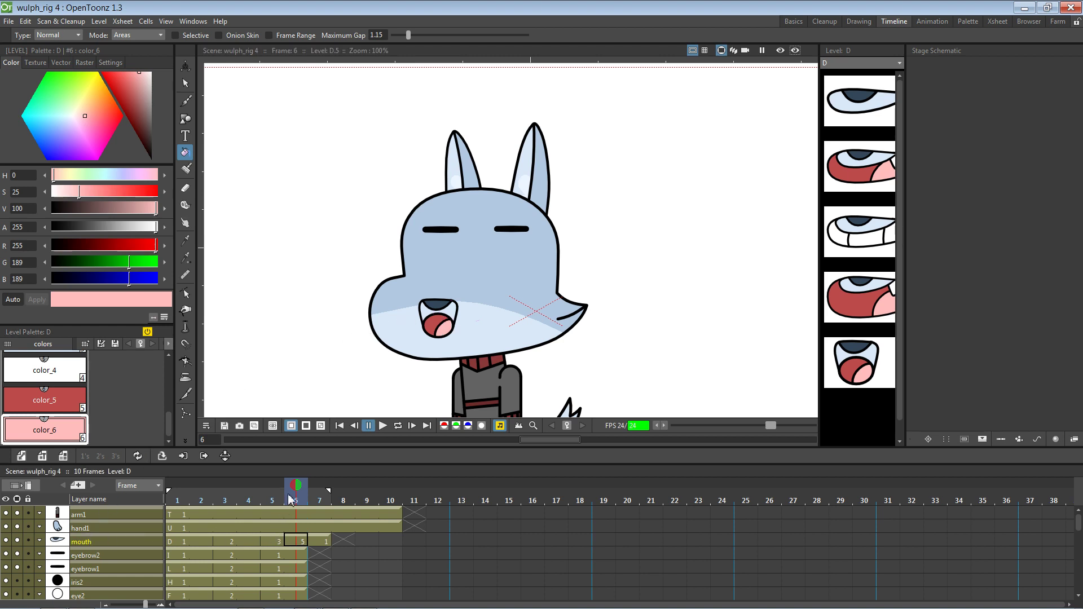
scroll(133, 560, "down", 2)
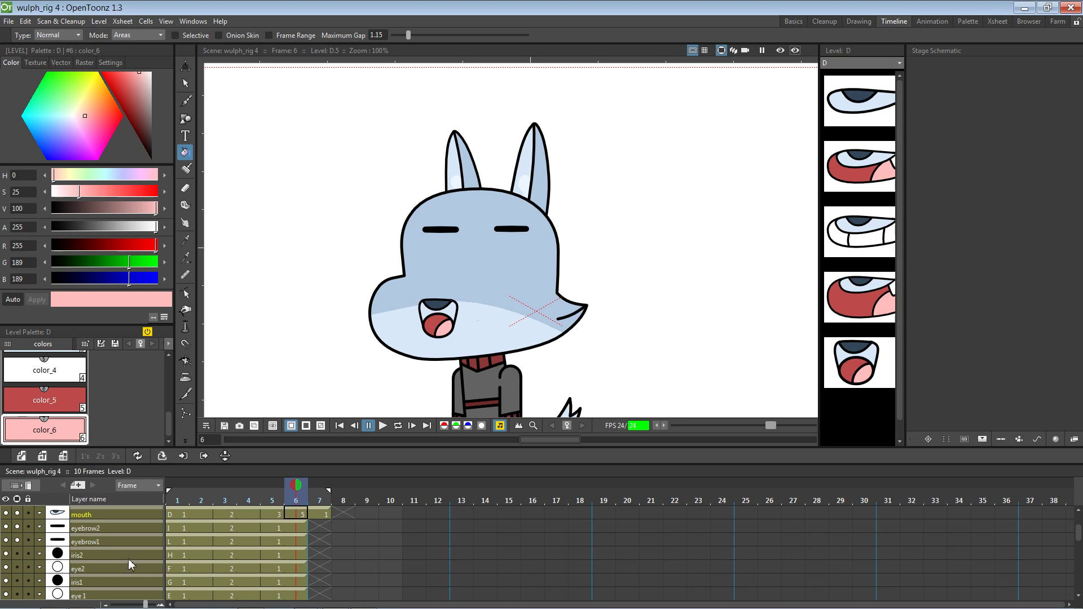
left_click(17, 553)
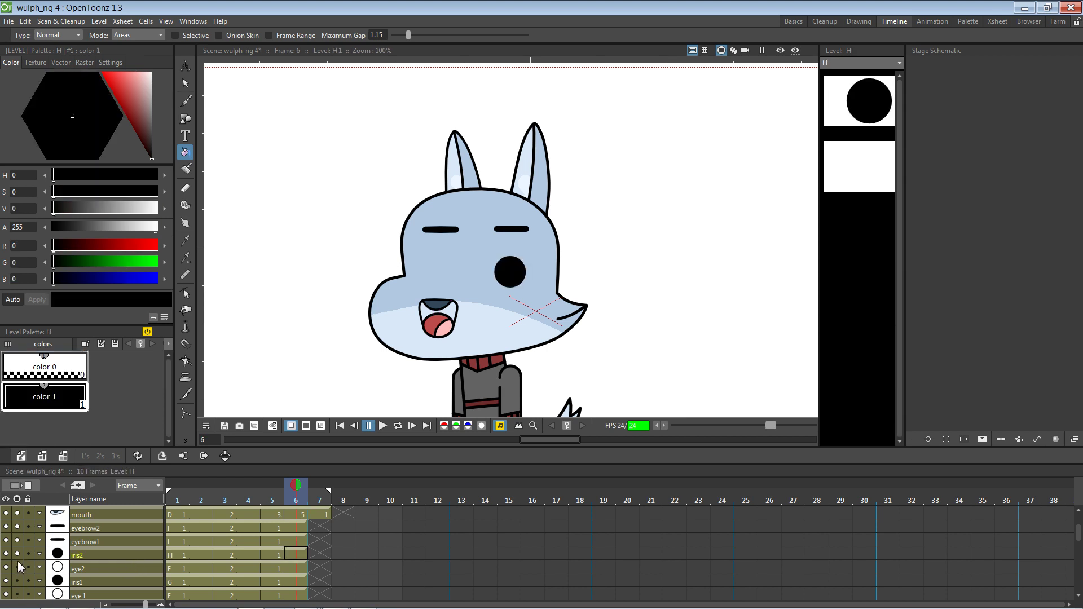
left_click(17, 569)
left_click(17, 582)
left_click(17, 593)
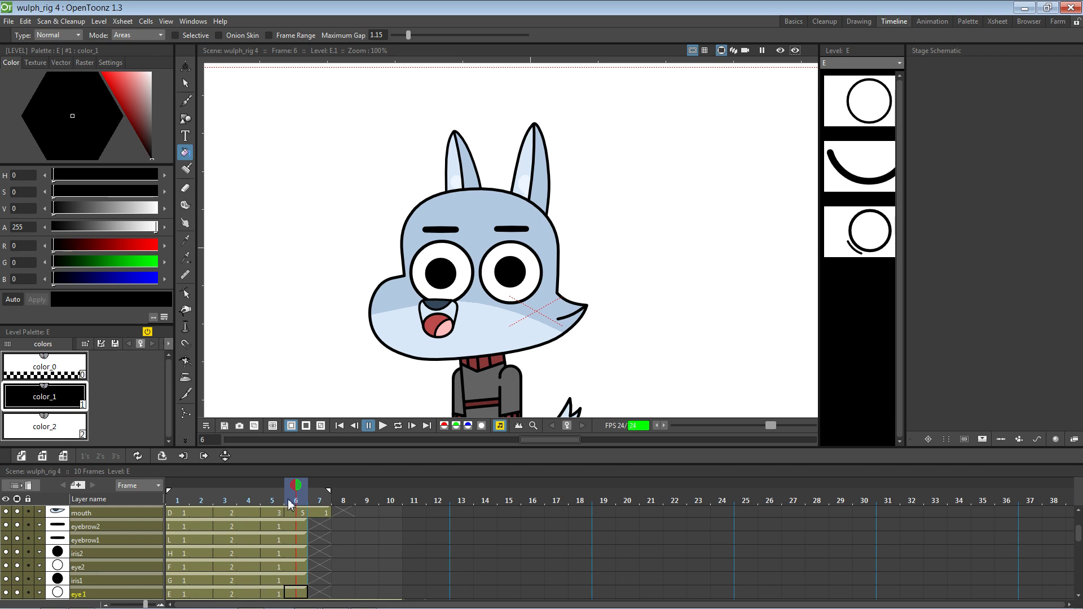
left_click_drag(277, 495, 287, 496)
key("alt+Tab")
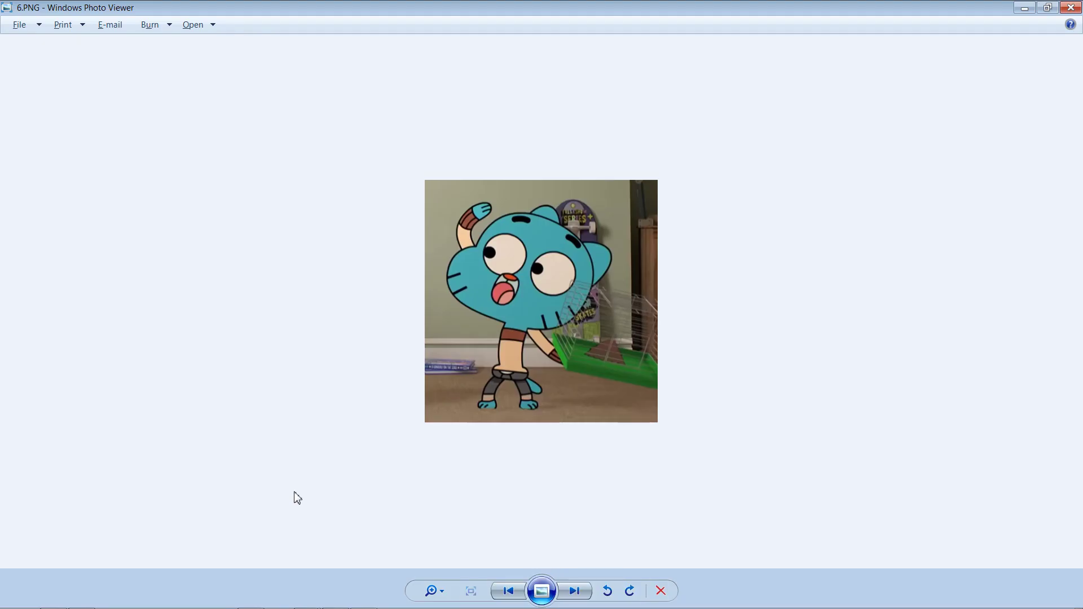
key("alt+Tab")
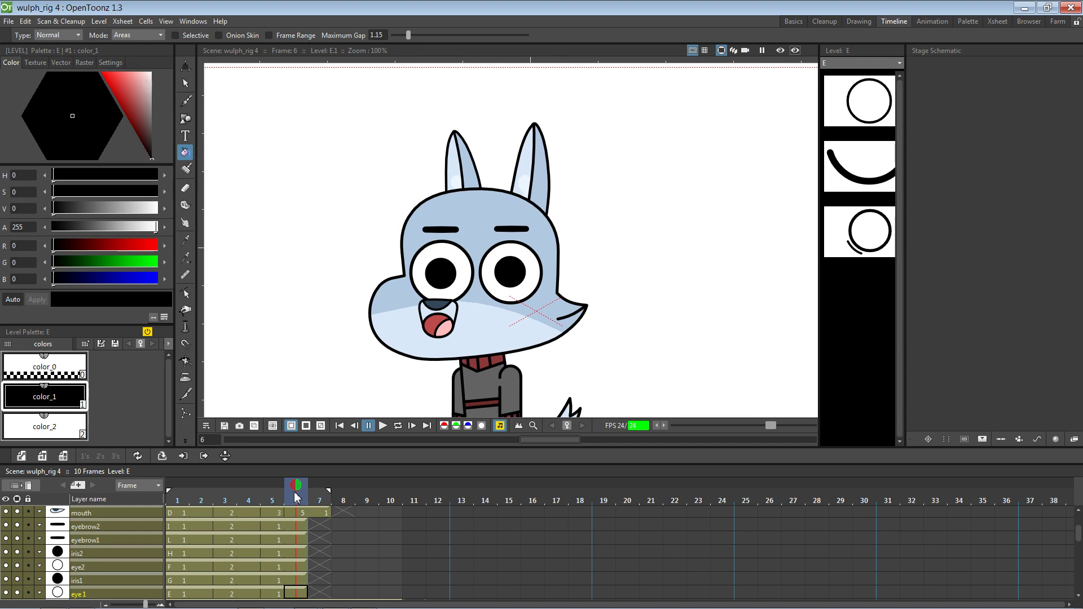
Draw a straight vertical line in black color_1, size 1.48, from the nose to the muzzle's lower edge in mouth drawing 1
scroll(236, 552, "up", 1)
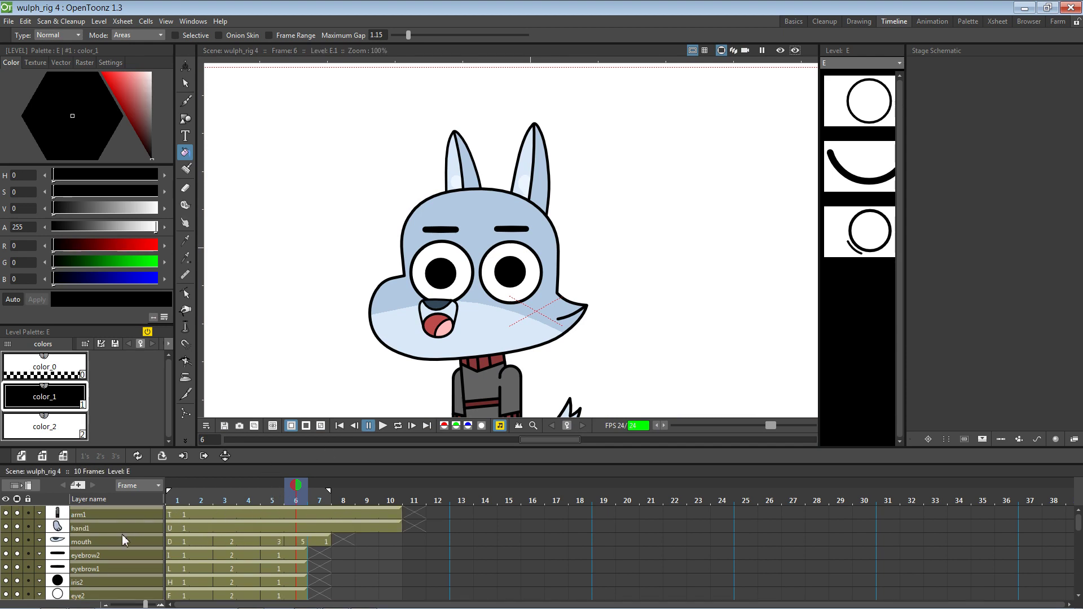
left_click(109, 539)
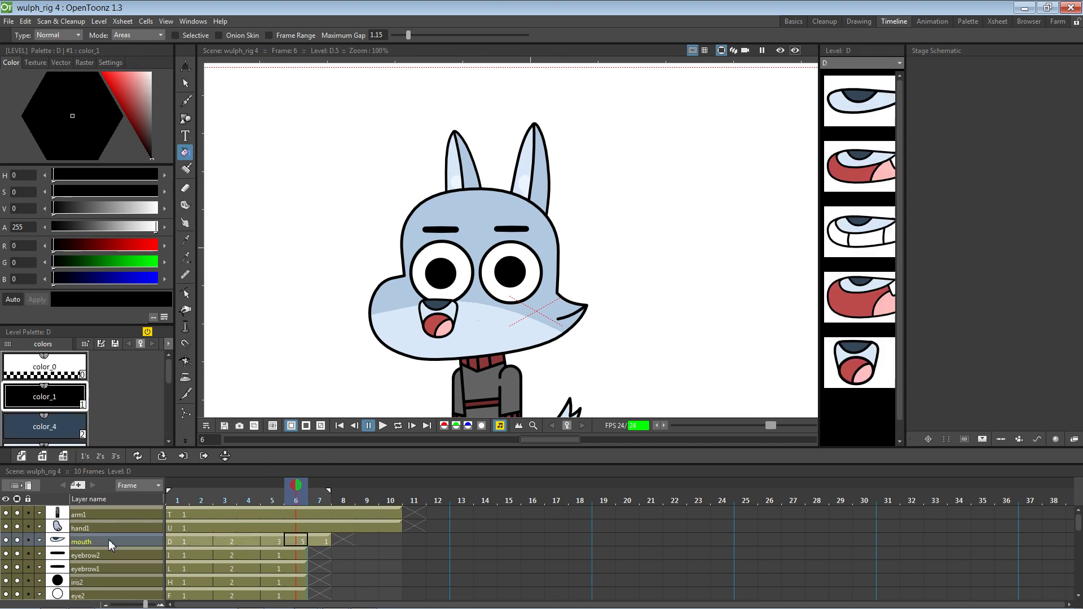
left_click(826, 125)
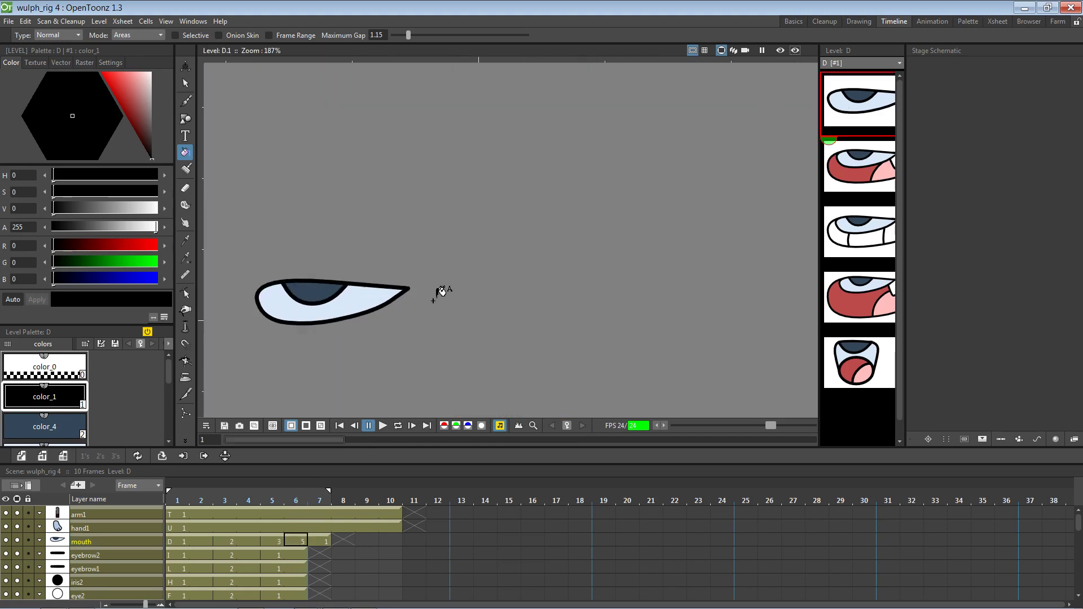
scroll(442, 292, "up", 3)
left_click_drag(441, 292, 614, 256)
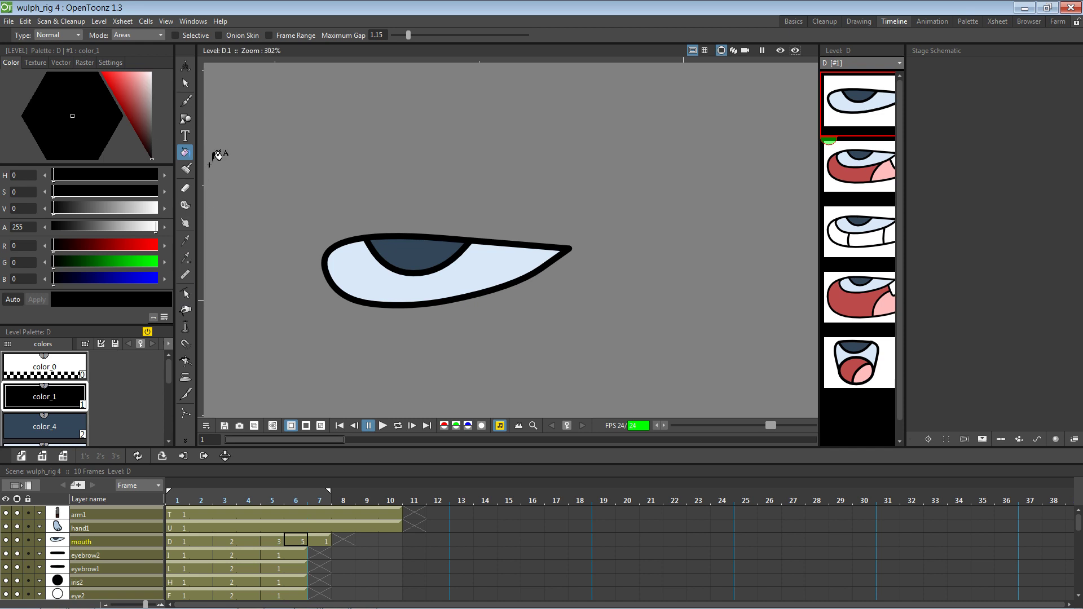
left_click(185, 118)
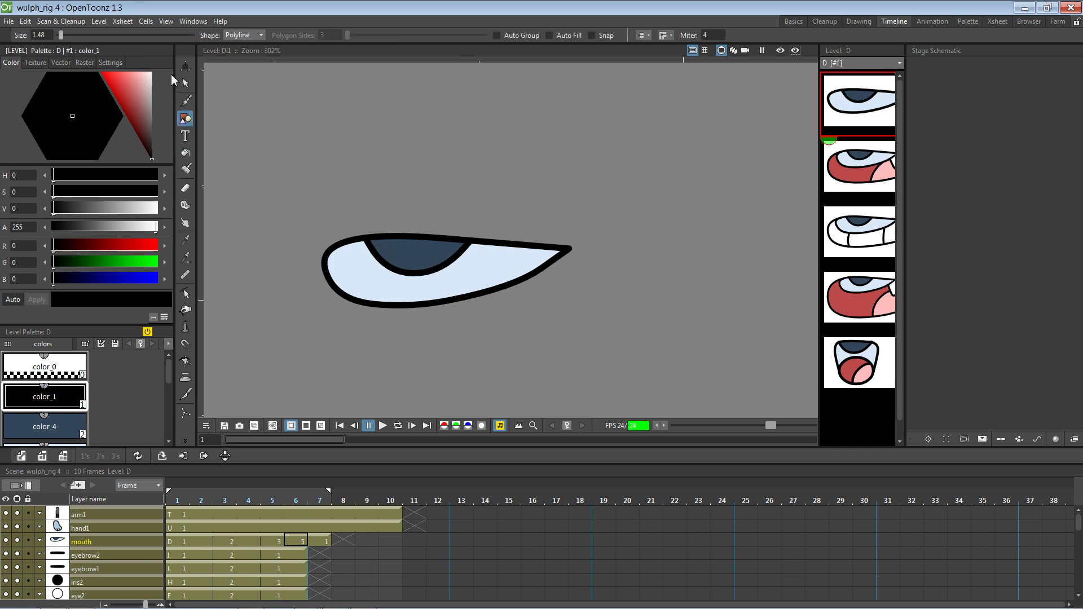
left_click(244, 35)
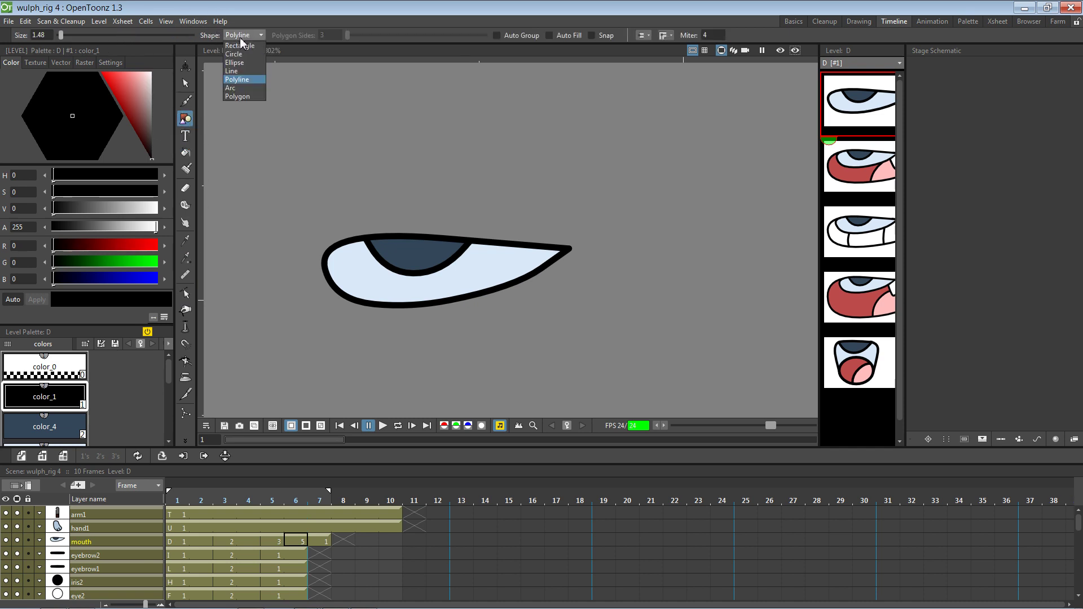
left_click(240, 71)
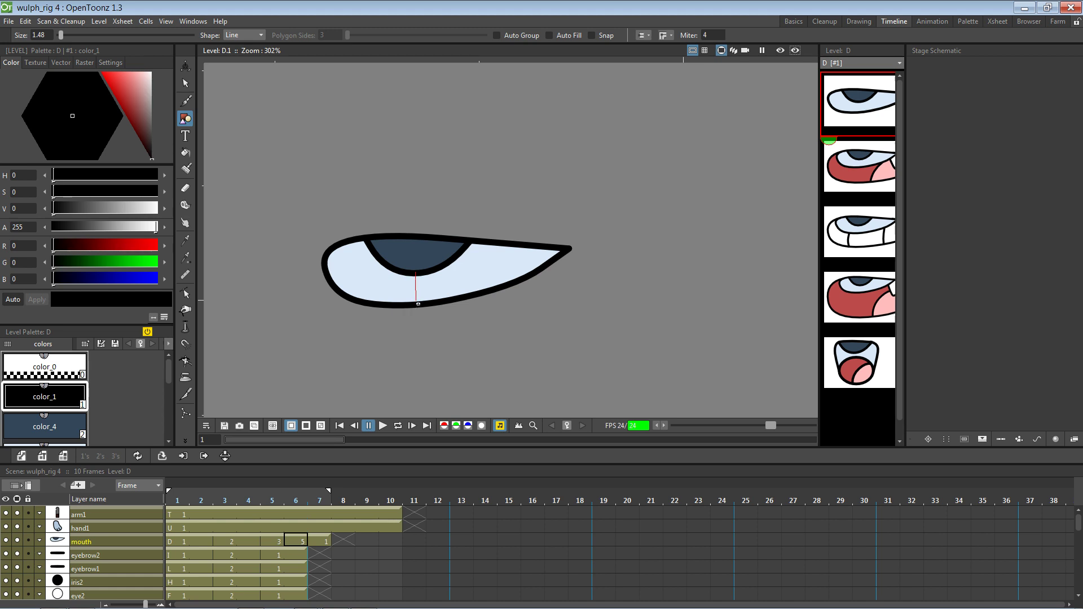
left_click_drag(417, 307, 417, 306)
Draw the same vertical line below the nose in mouth drawing 2 and compare its position with drawing 1
key("period")
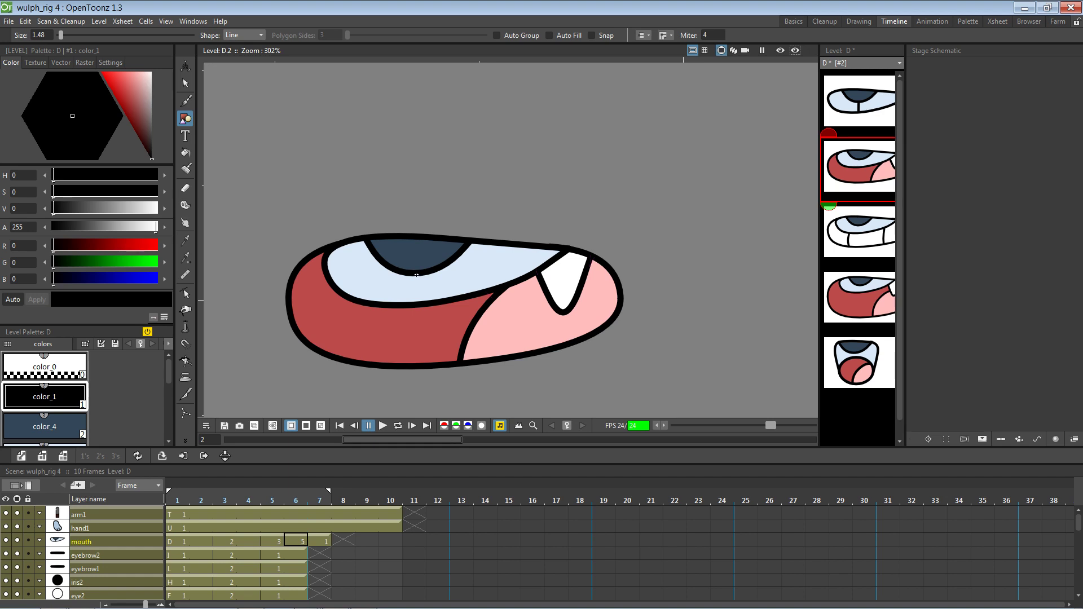
left_click_drag(417, 292, 417, 306)
left_click_drag(417, 305, 417, 305)
left_click(864, 113)
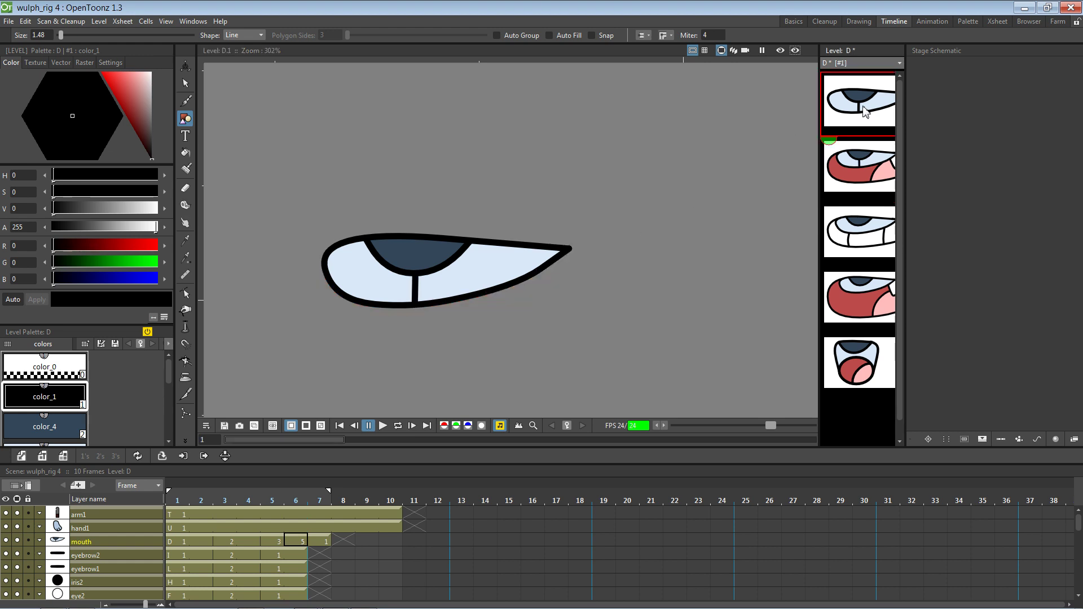
left_click(858, 169)
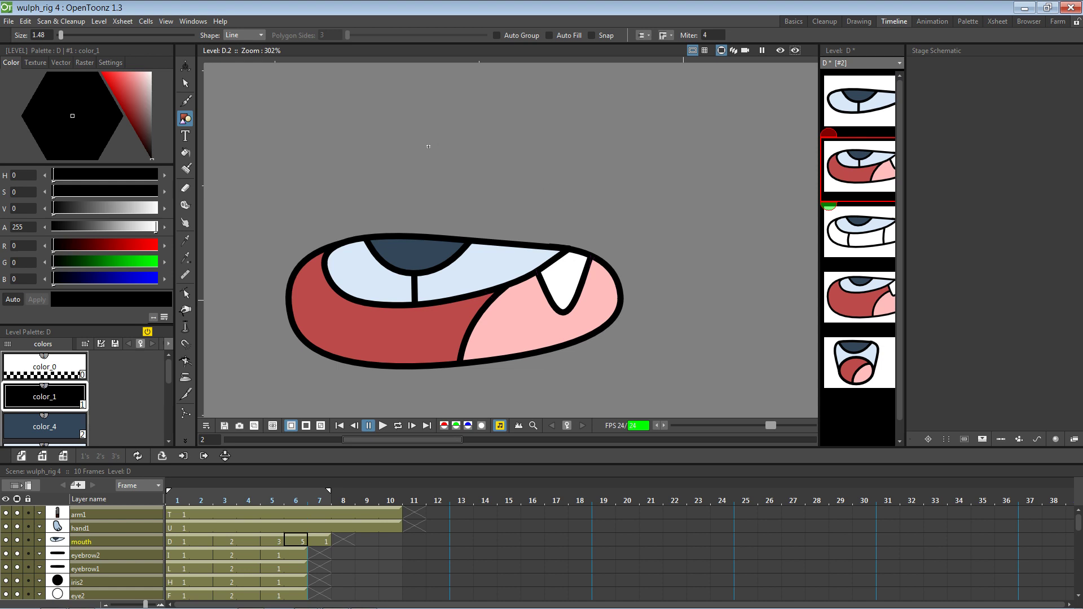
Move the upper endpoint of the vertical line in mouth drawing 2 so it lines up with the line in drawing 1
key("s")
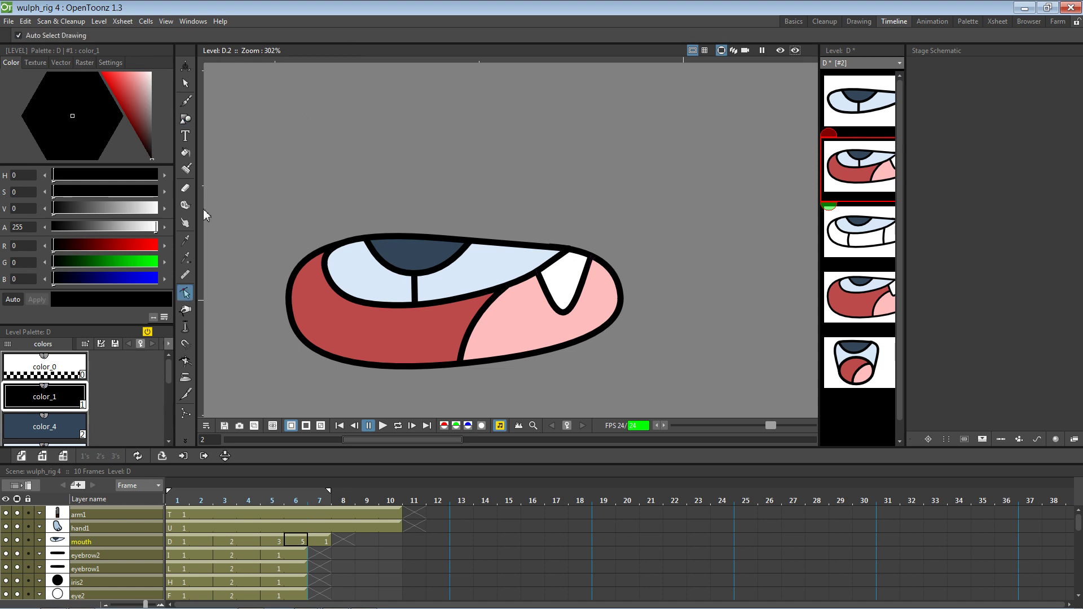
left_click(415, 290)
left_click(415, 275)
scroll(414, 275, "up", 7)
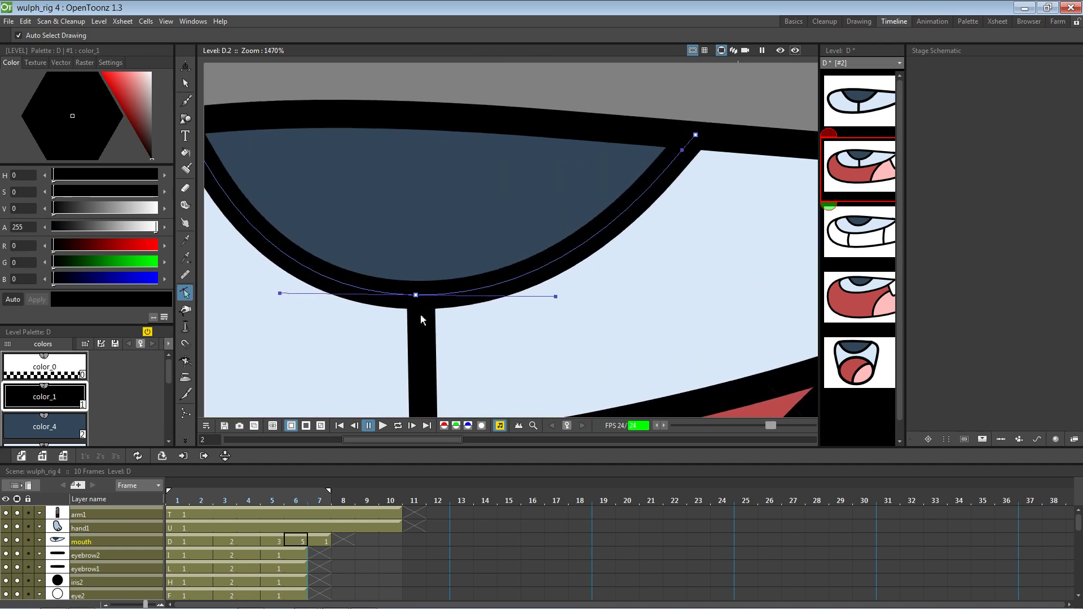
left_click(421, 316)
left_click_drag(422, 294, 423, 295)
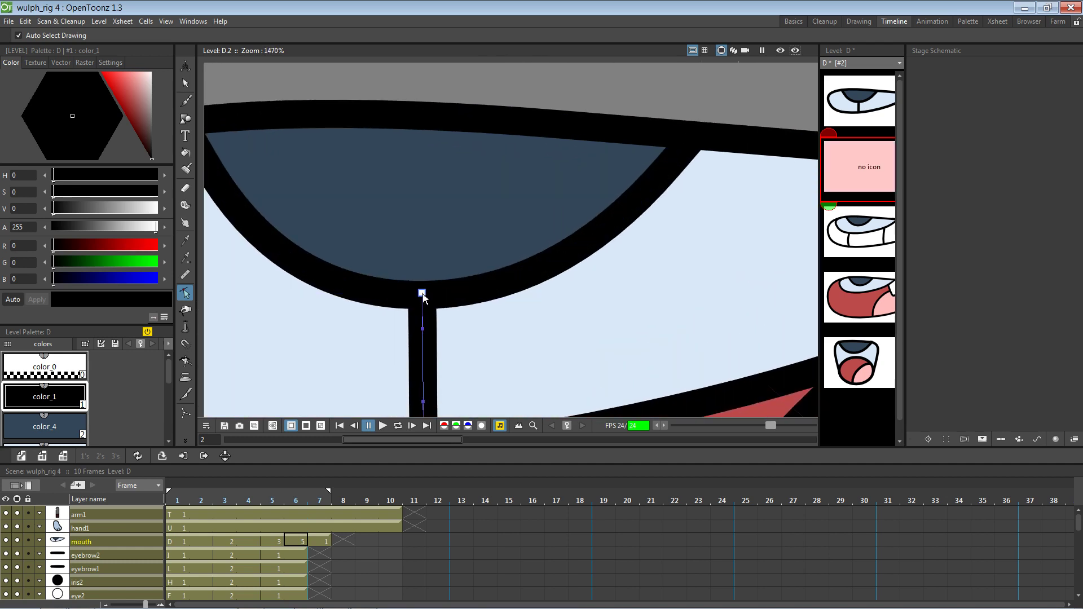
left_click(852, 101)
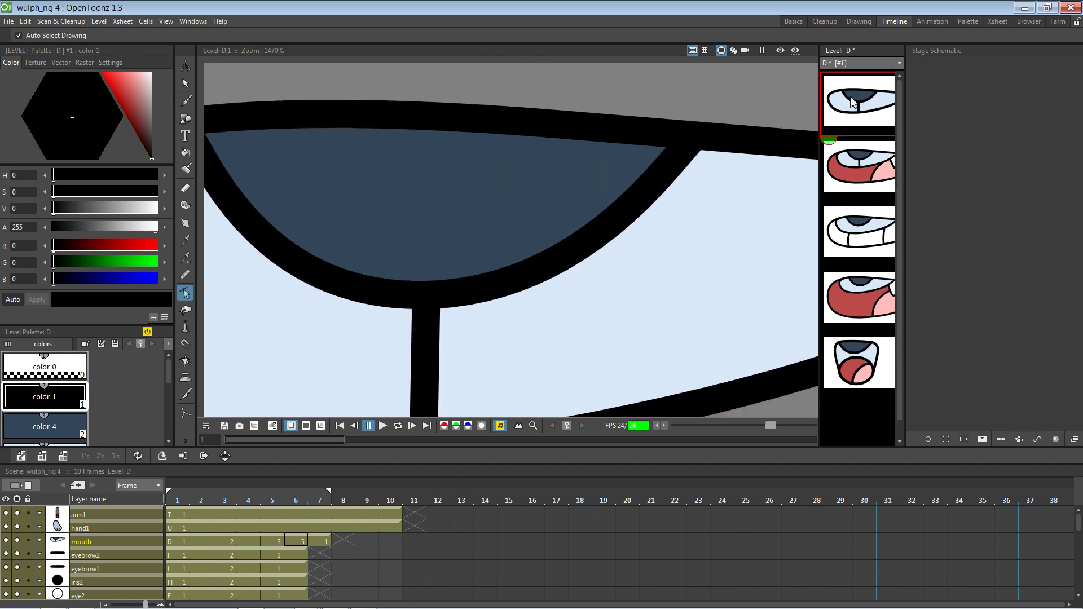
left_click(859, 161)
left_click(424, 315)
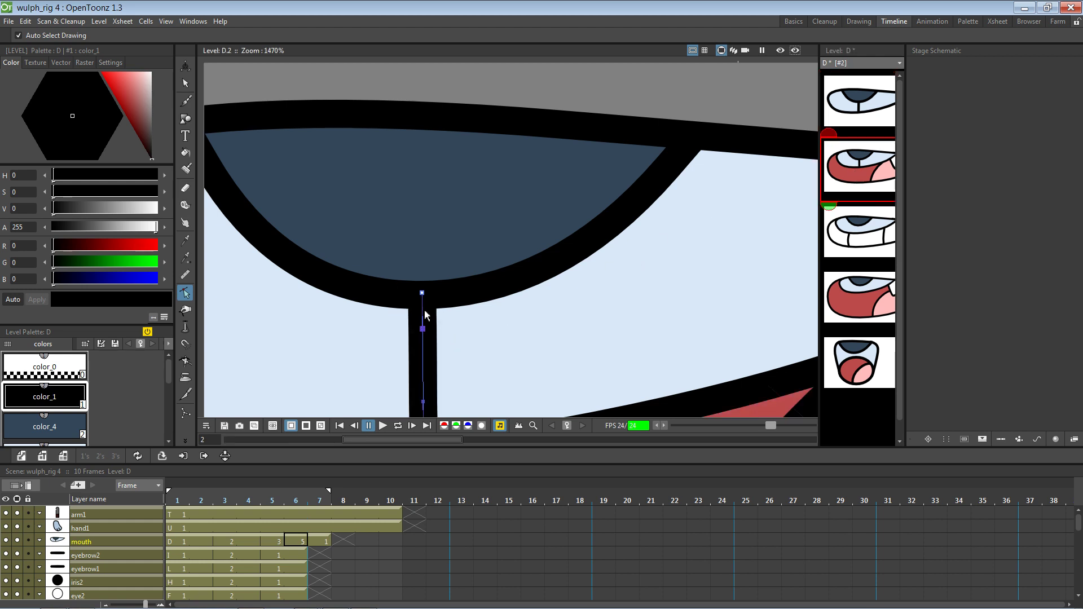
left_click_drag(423, 293, 426, 297)
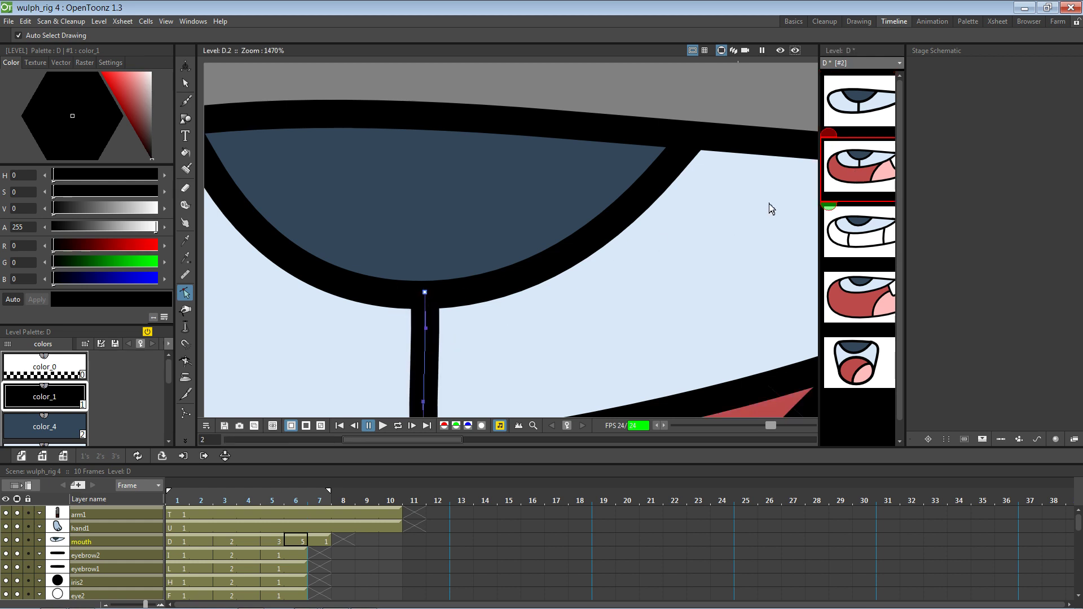
left_click(855, 162)
scroll(602, 279, "down", 4)
scroll(603, 279, "down", 5)
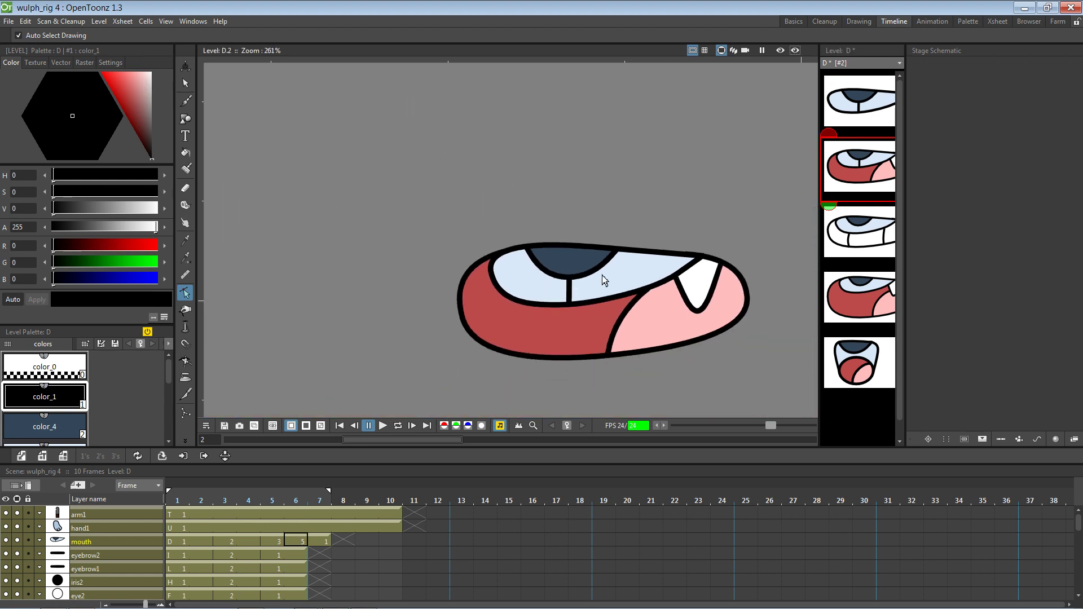
scroll(602, 279, "up", 1)
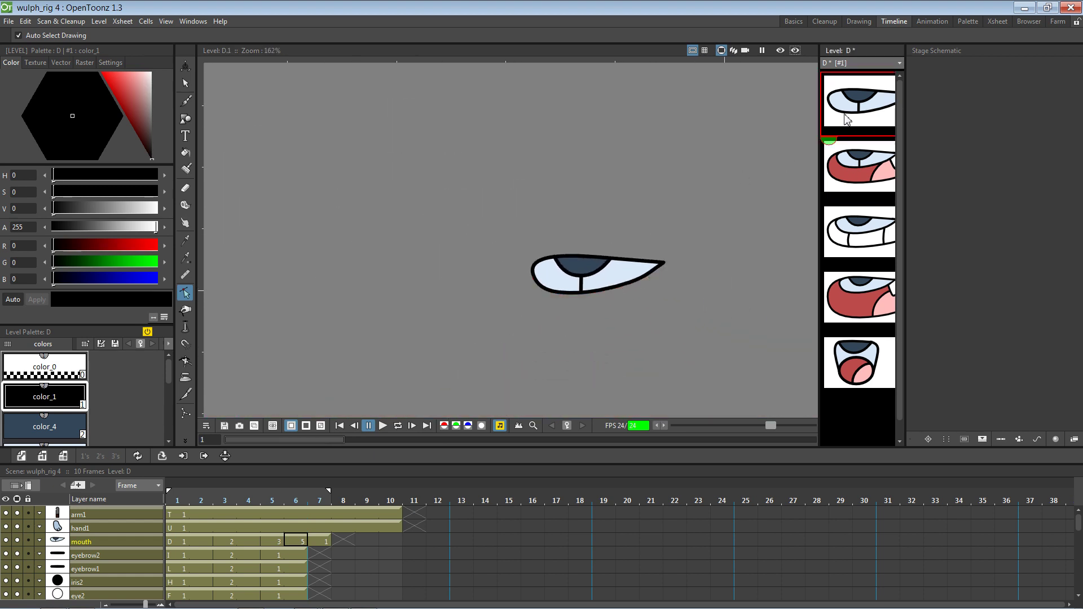
Compare mouth drawing 3 at frame 5 with mouth drawing 2 at frame 4, looking at the area below the nose
left_click(860, 229)
scroll(720, 287, "up", 6)
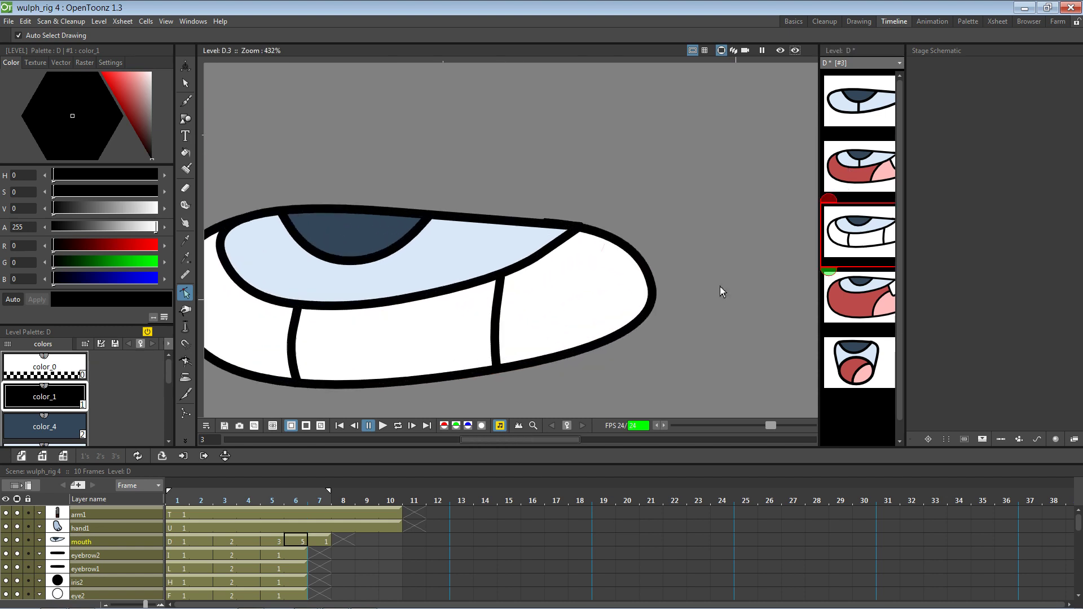
scroll(720, 286, "down", 1)
scroll(333, 288, "up", 2)
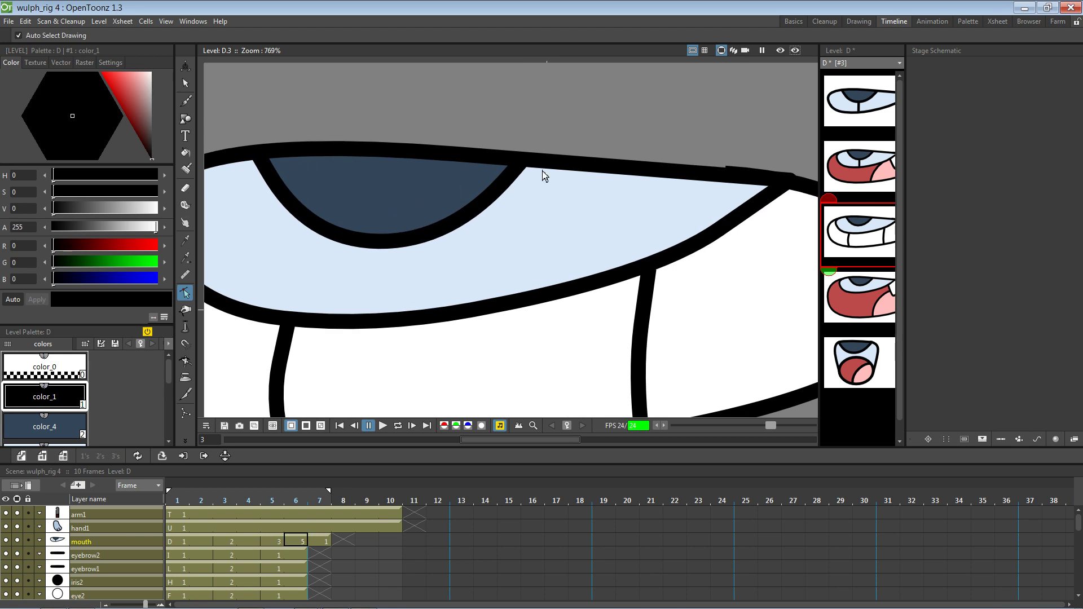
left_click(270, 514)
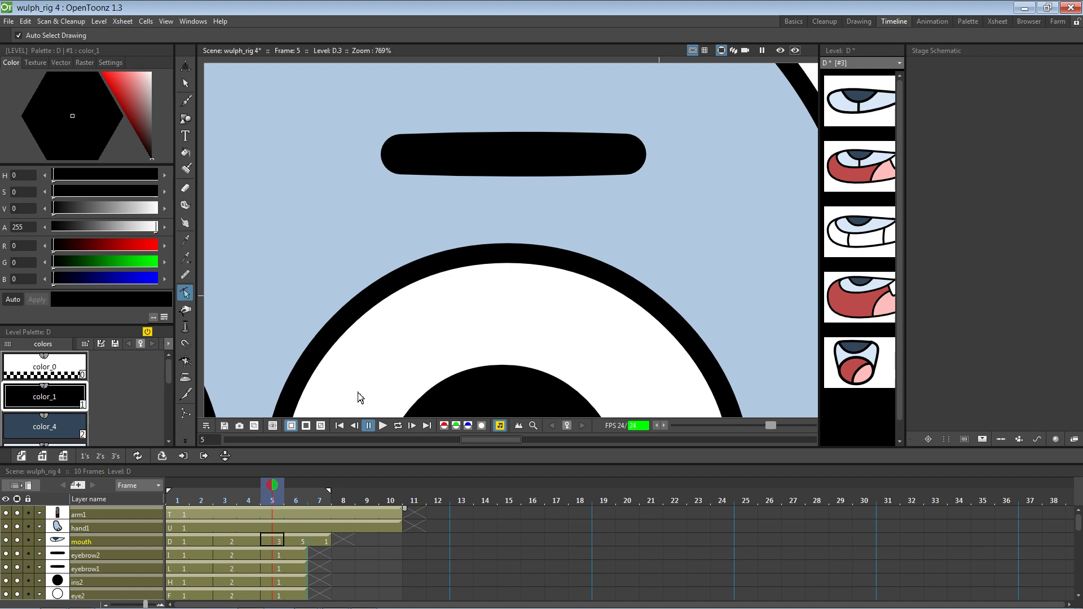
left_click_drag(393, 343, 590, 186)
mouse_move(459, 249)
left_mouse_down()
mouse_move(581, 218)
mouse_move(578, 235)
left_mouse_up()
left_click(244, 528)
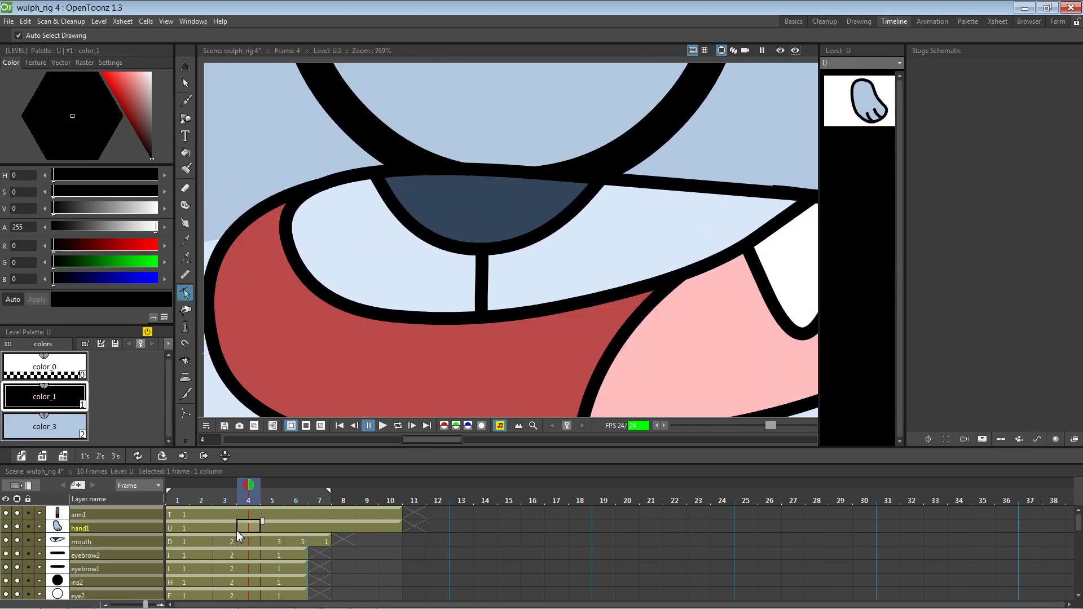
left_click(271, 526)
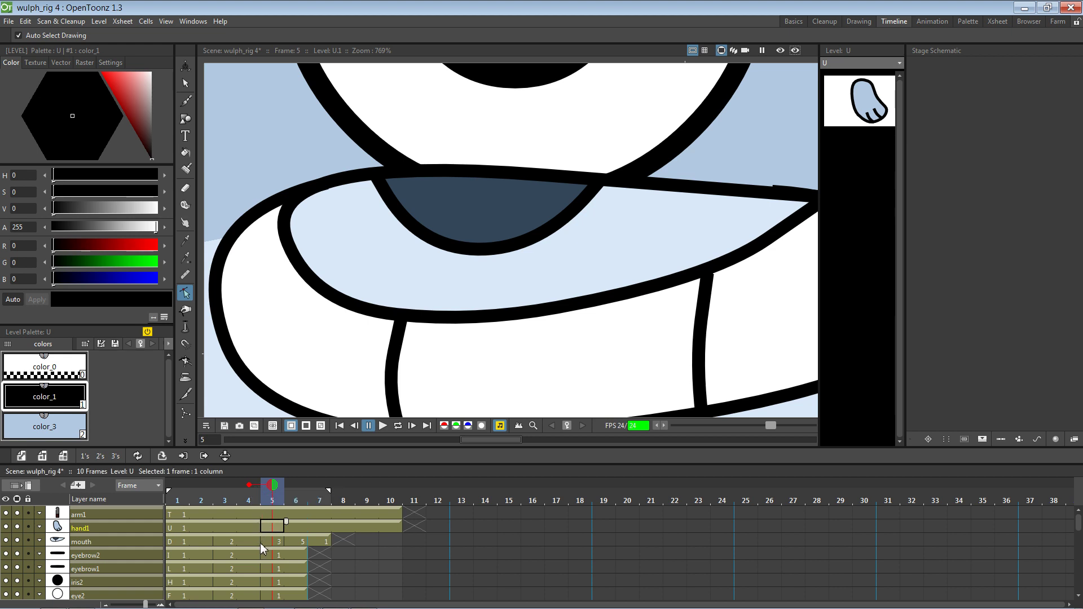
Overlay the mouth drawing from frame 4 as a relative onion skin on frame 5 of the mouth layer
left_click(276, 542)
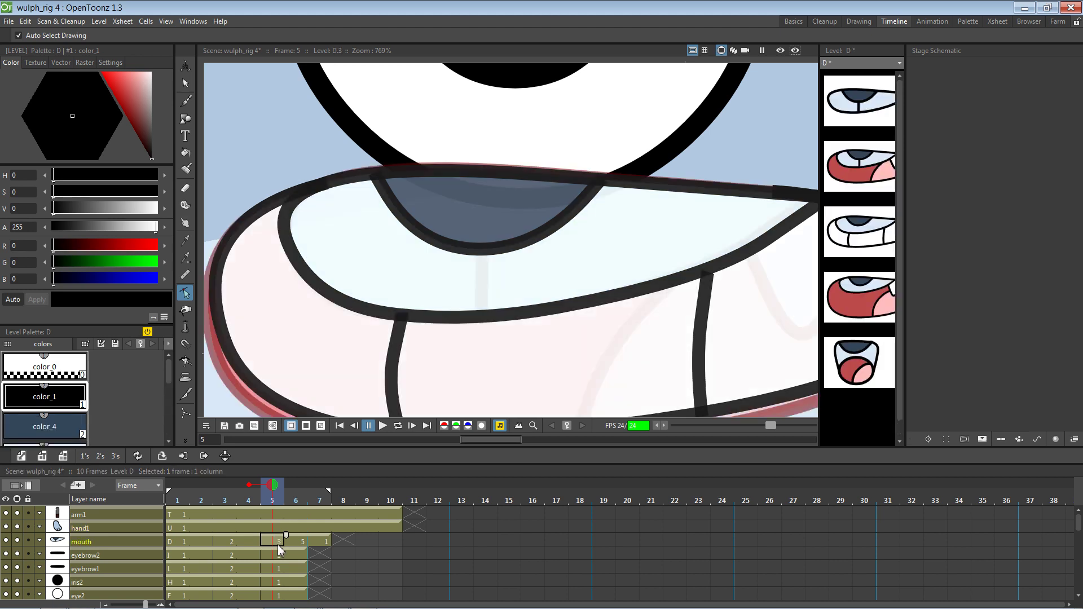
left_click(250, 485)
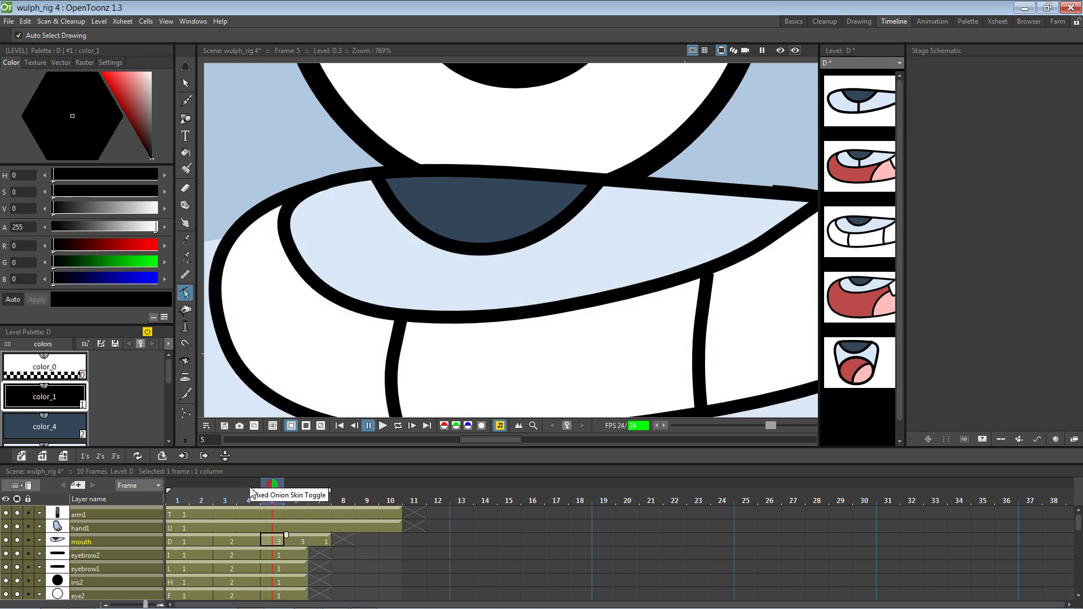
left_click(250, 489)
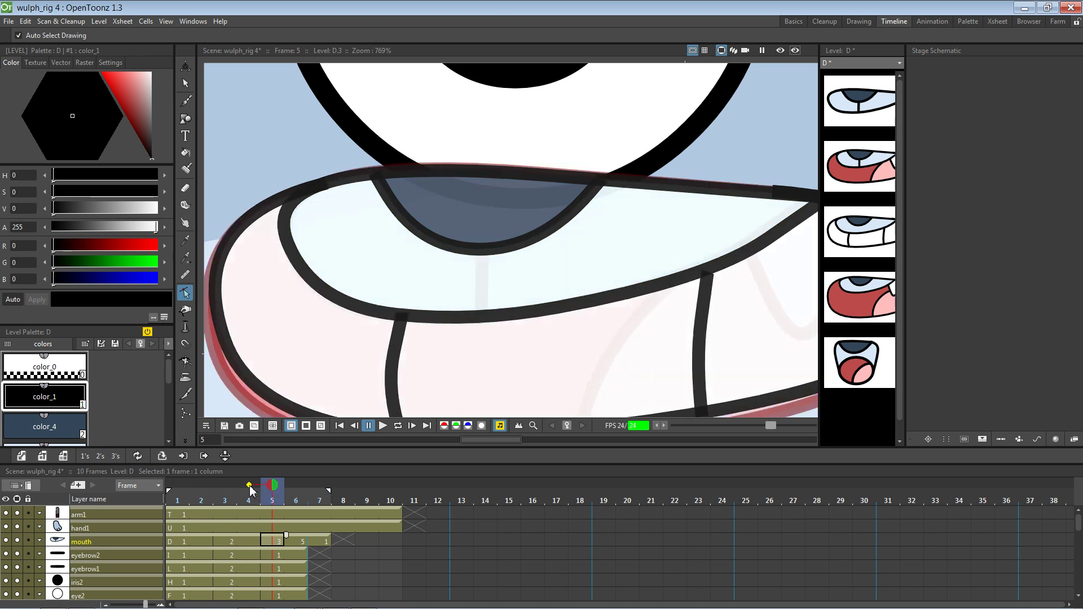
mouse_move(280, 487)
left_mouse_down()
mouse_move(294, 488)
mouse_move(276, 488)
left_mouse_up()
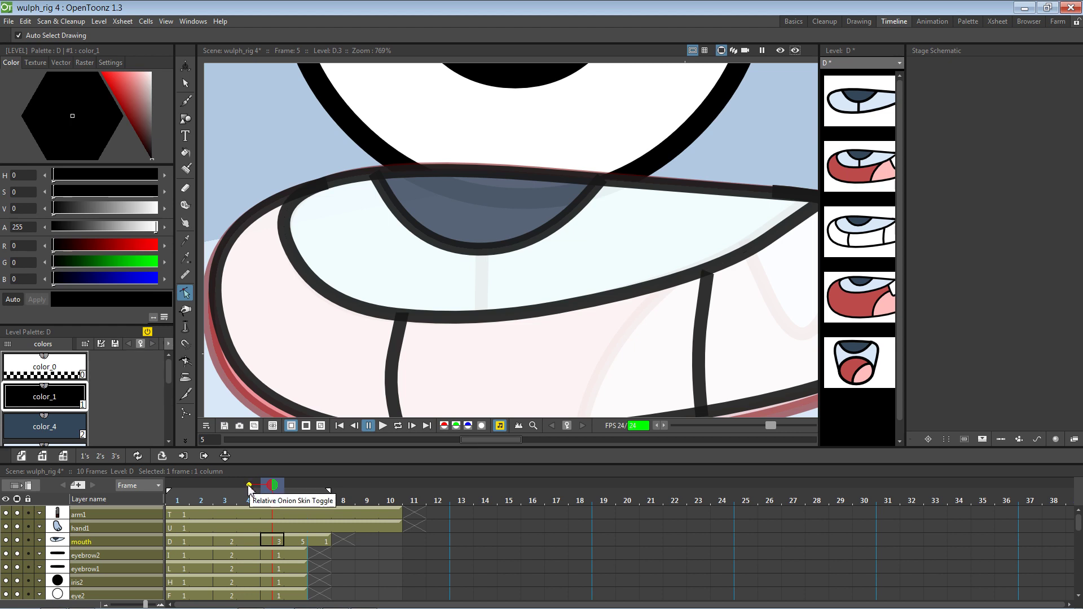
left_click(249, 485)
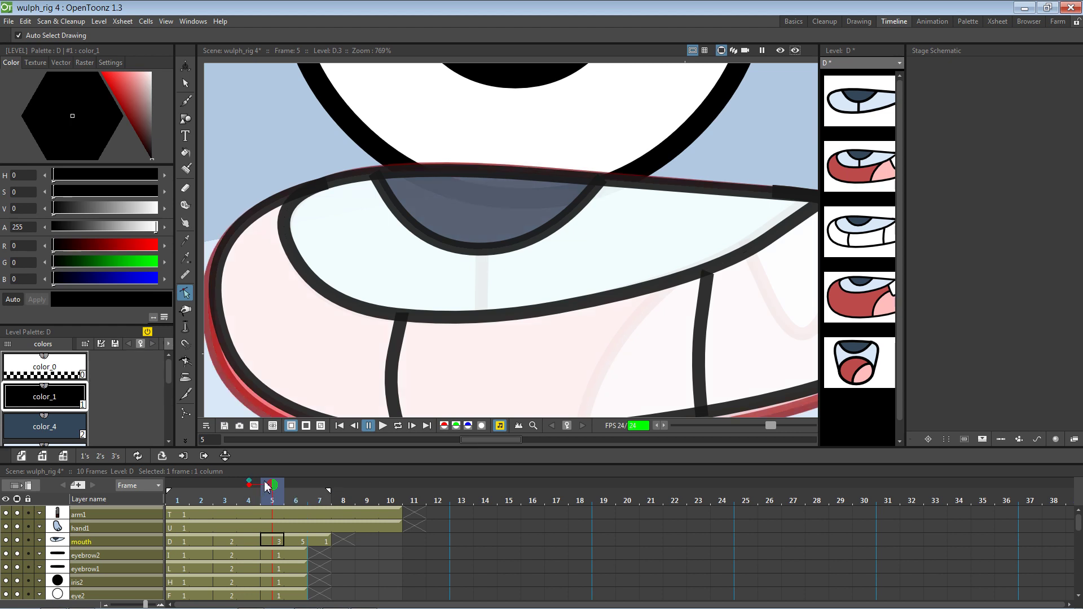
mouse_move(276, 487)
left_mouse_down()
mouse_move(296, 487)
mouse_move(277, 486)
left_mouse_up()
left_click(250, 483)
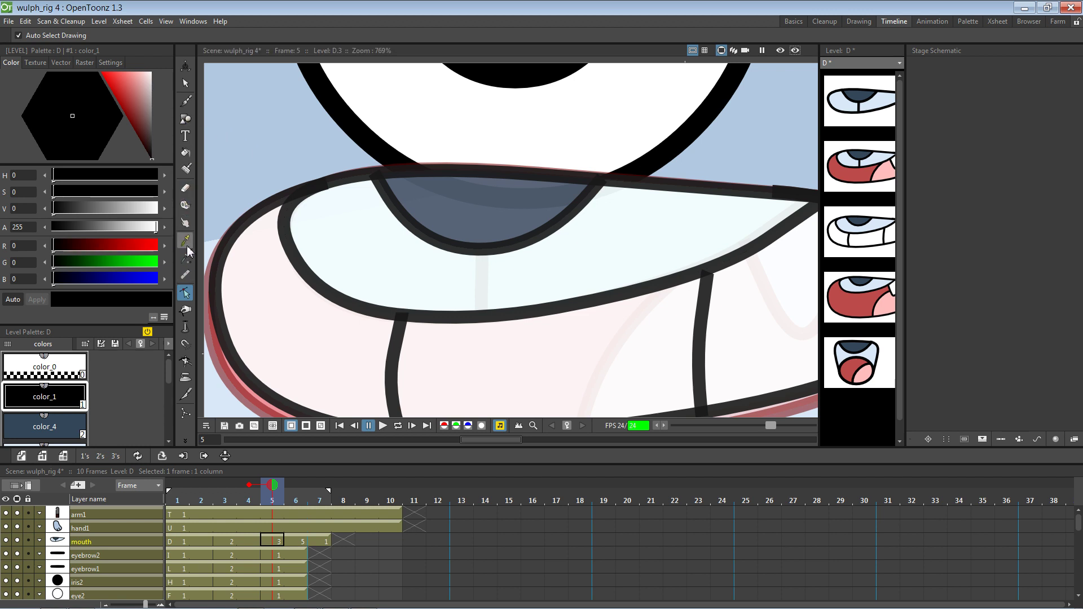
Draw a straight vertical line in black color_1, size 1.48, below the nose in mouth drawings 3, 4 and 5, using the onion skin as guide
left_click(185, 119)
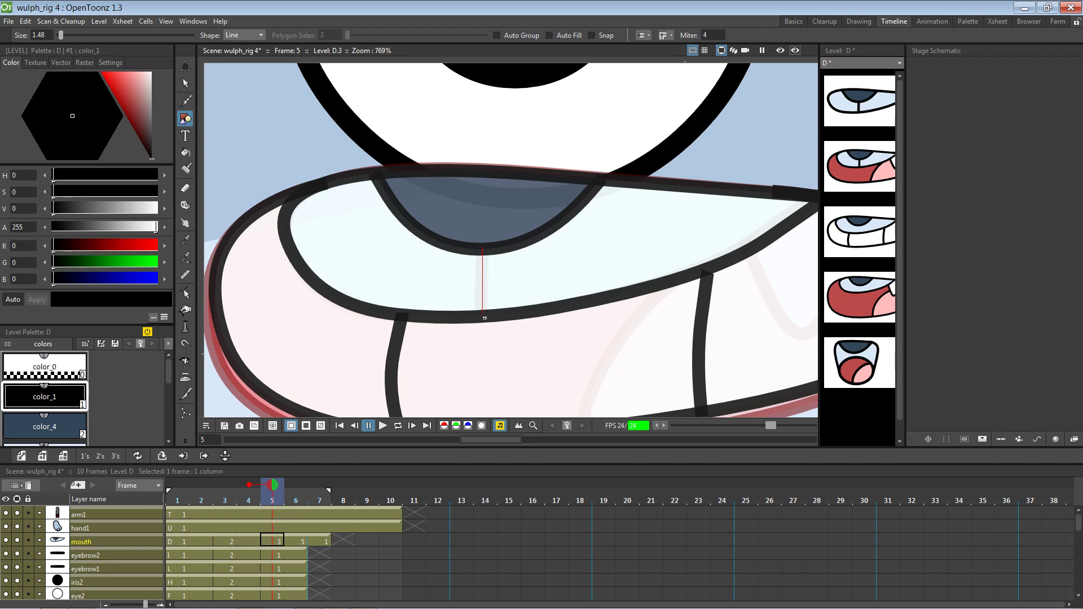
left_click_drag(484, 318, 483, 320)
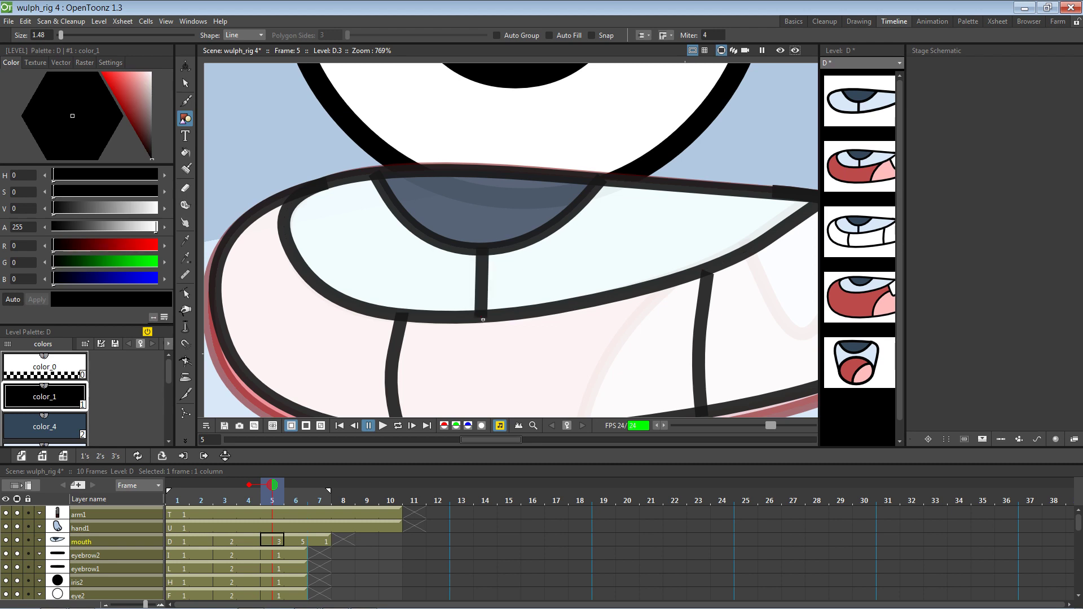
left_click(866, 290)
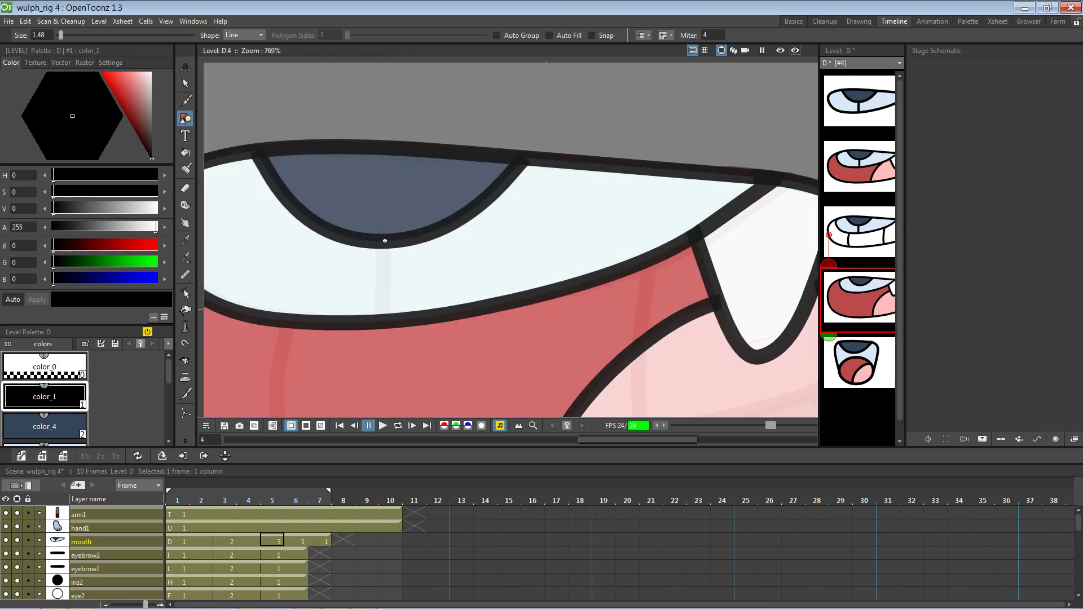
left_click_drag(385, 241, 385, 324)
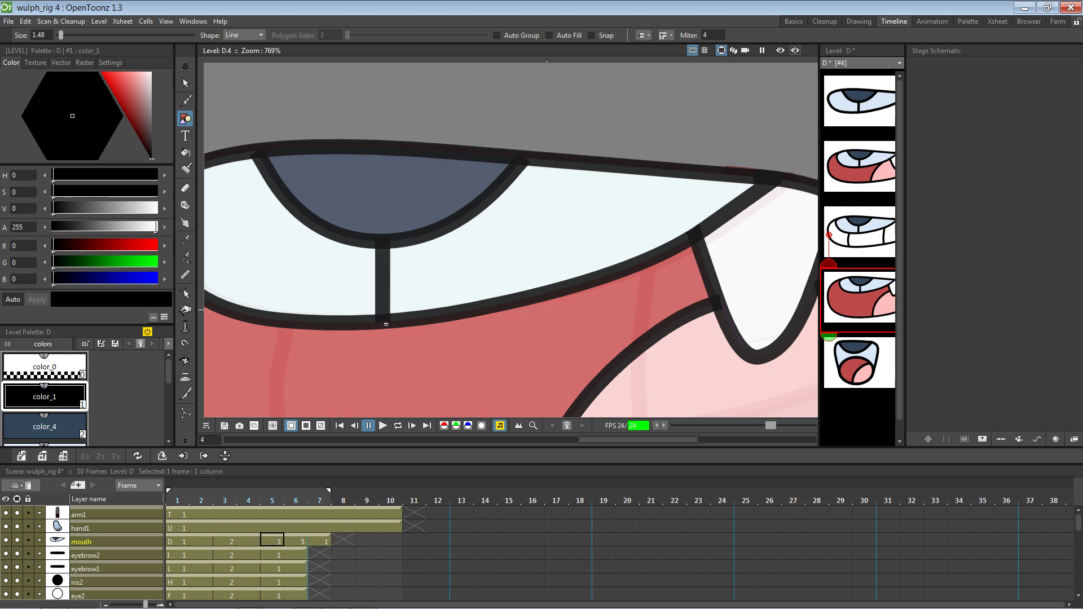
key("period")
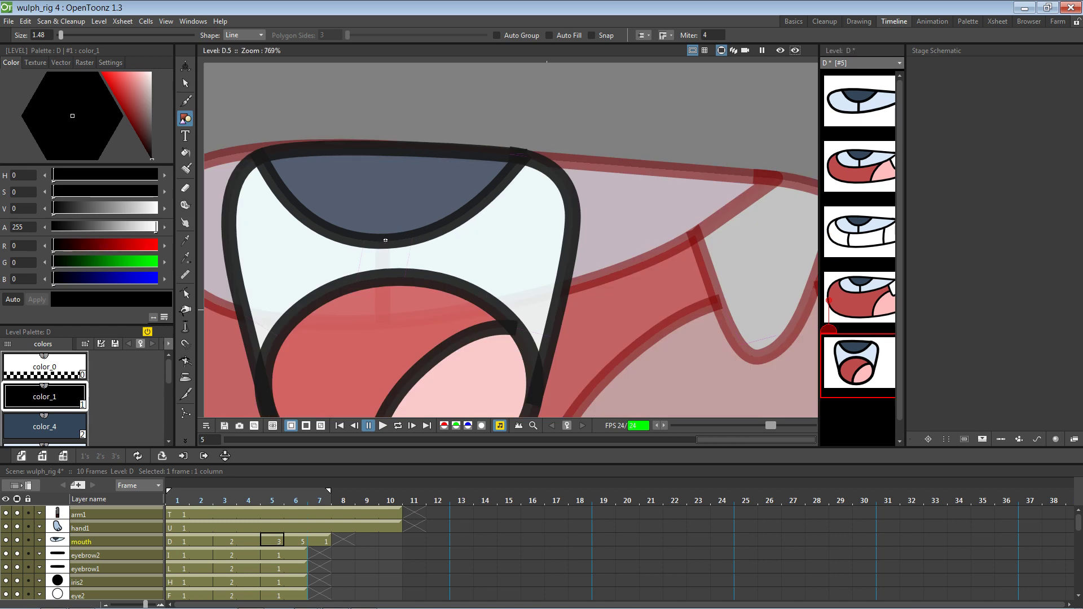
left_click_drag(386, 240, 387, 280)
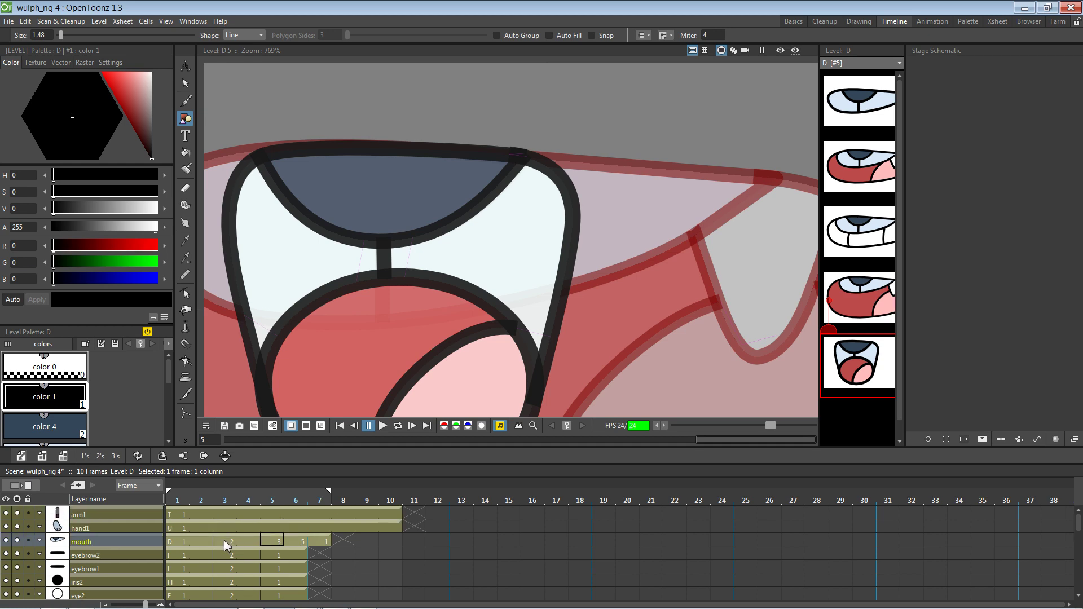
Return to frame 5, turn off the frame 4 onion skin and view the finished mouth on the whole face
left_click(282, 498)
left_click(249, 485)
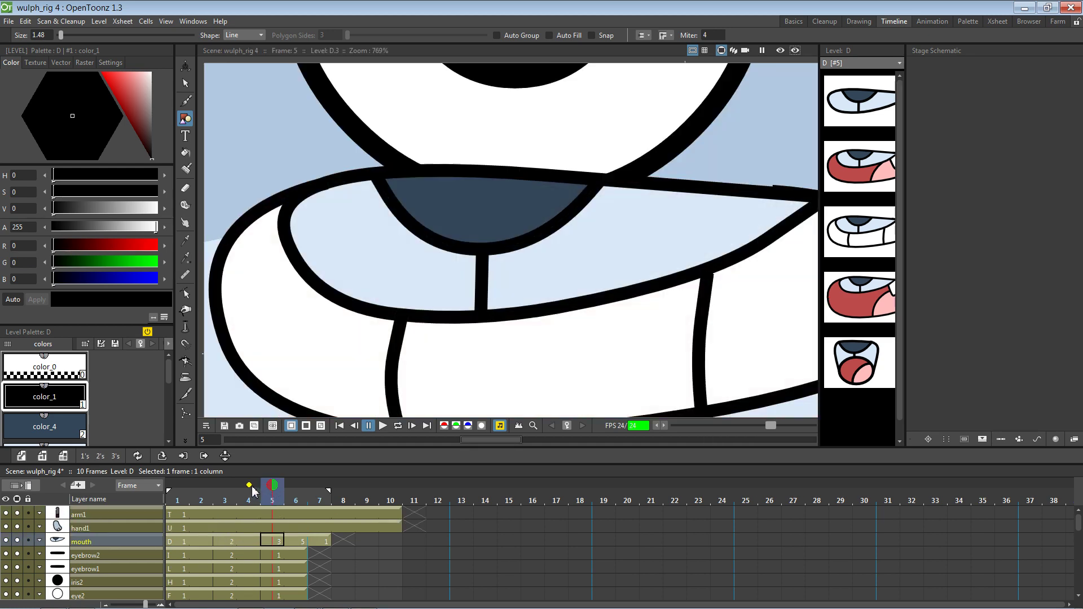
scroll(354, 377, "down", 5)
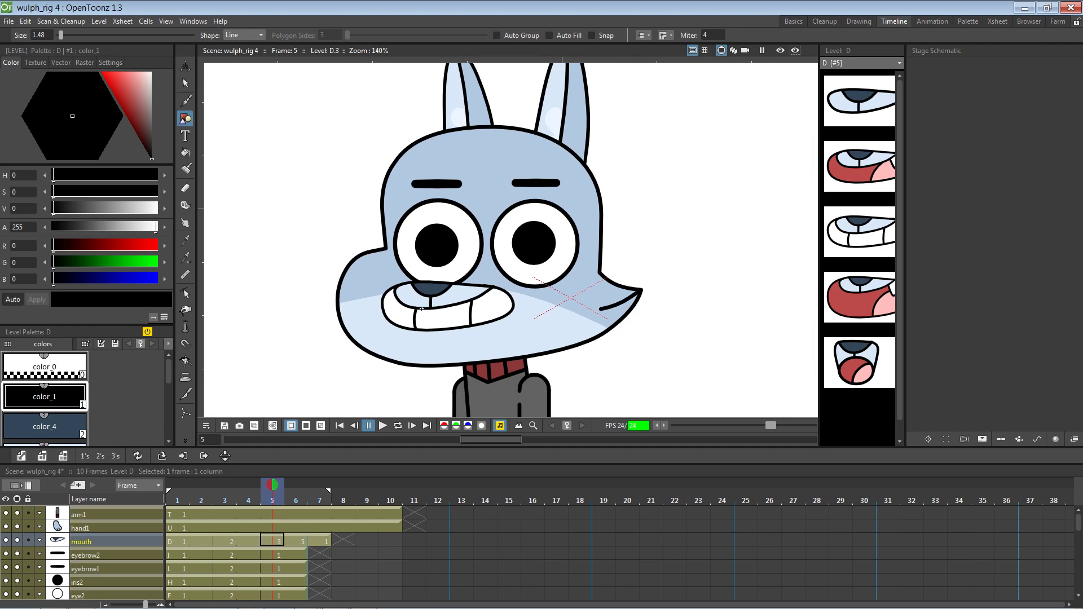
left_click(422, 308)
Switch to Chrome, search Google Images for "visemes" in a new tab and look through the reference pictures
key("alt+Tab")
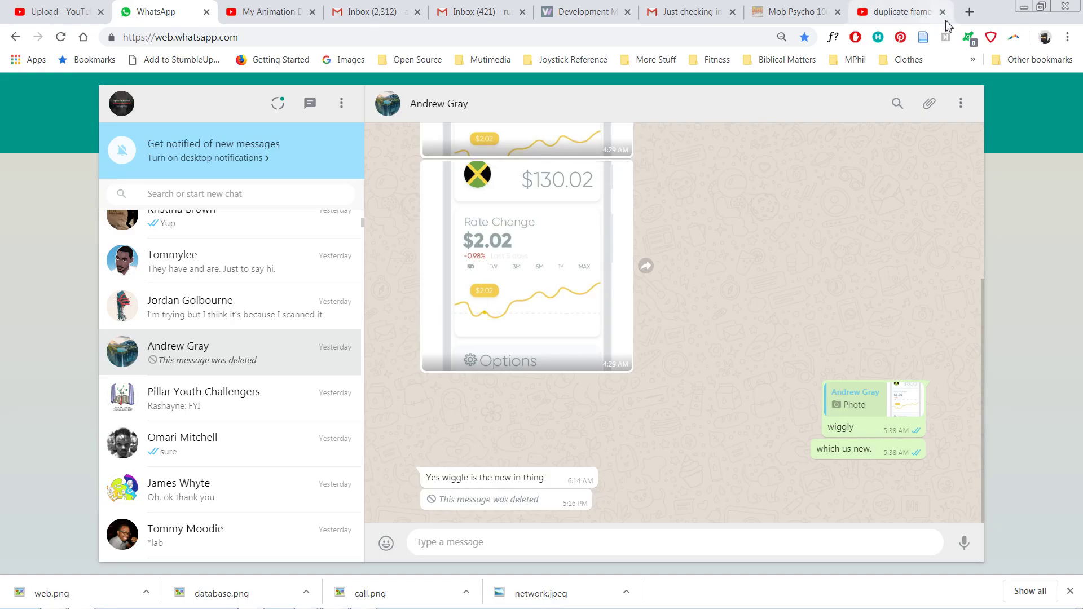
left_click(970, 11)
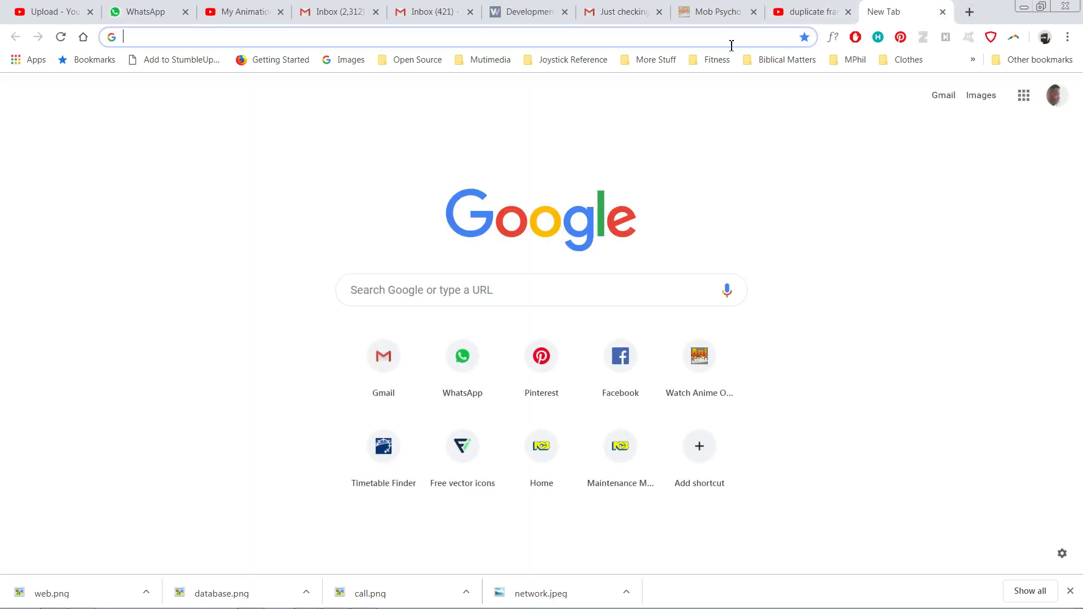
type("visemes")
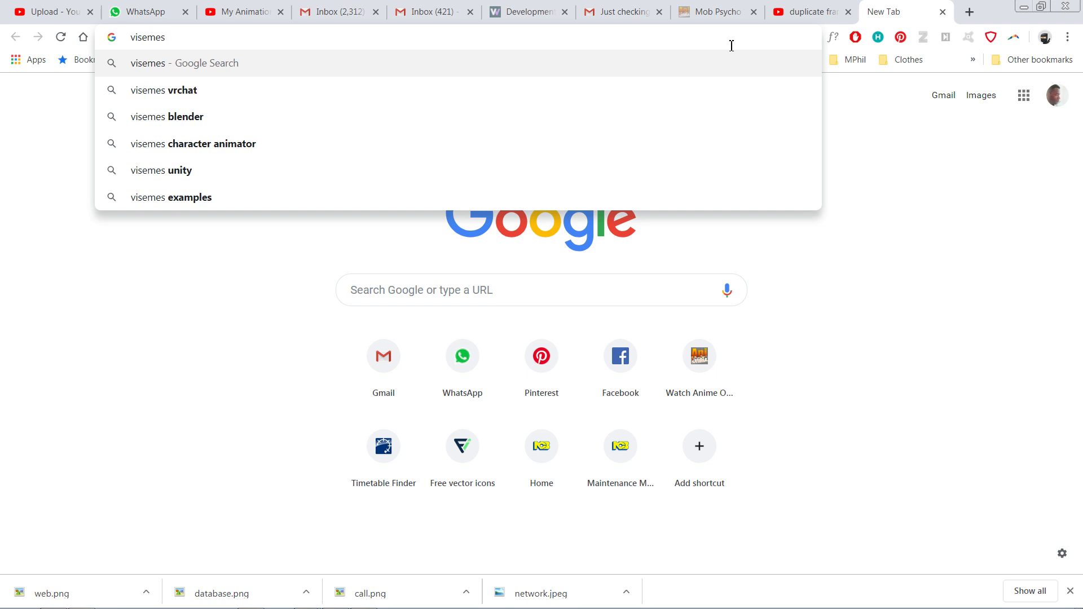
key("Return")
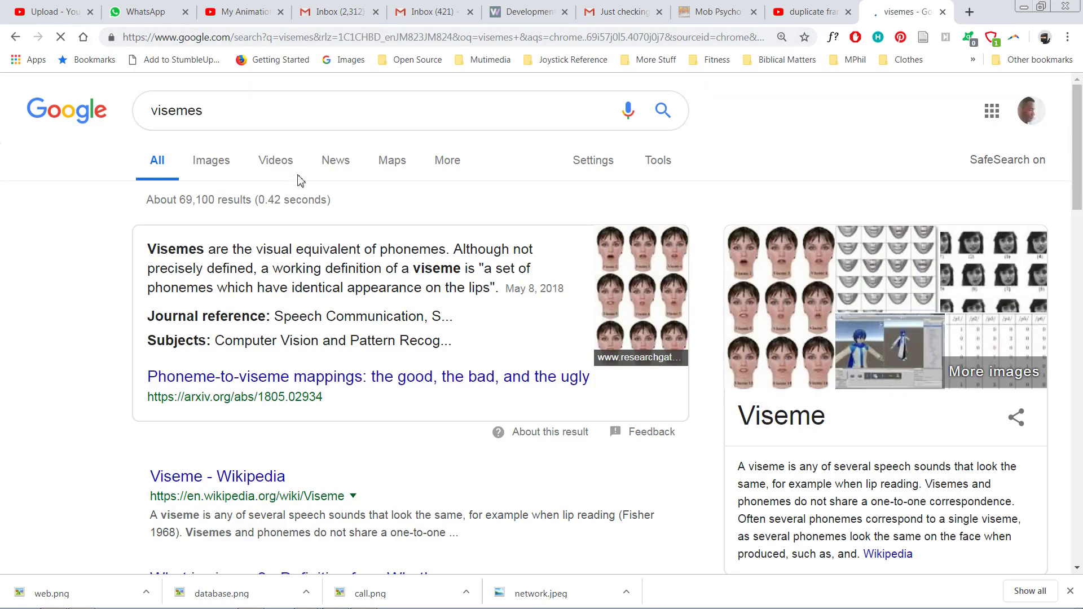
left_click(213, 161)
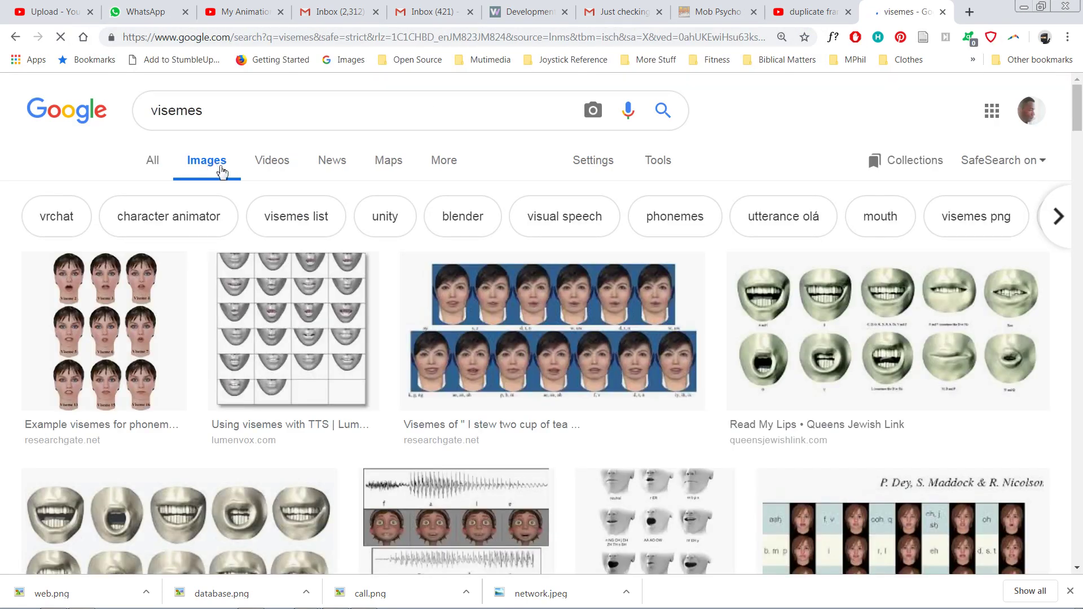
scroll(531, 358, "down", 5)
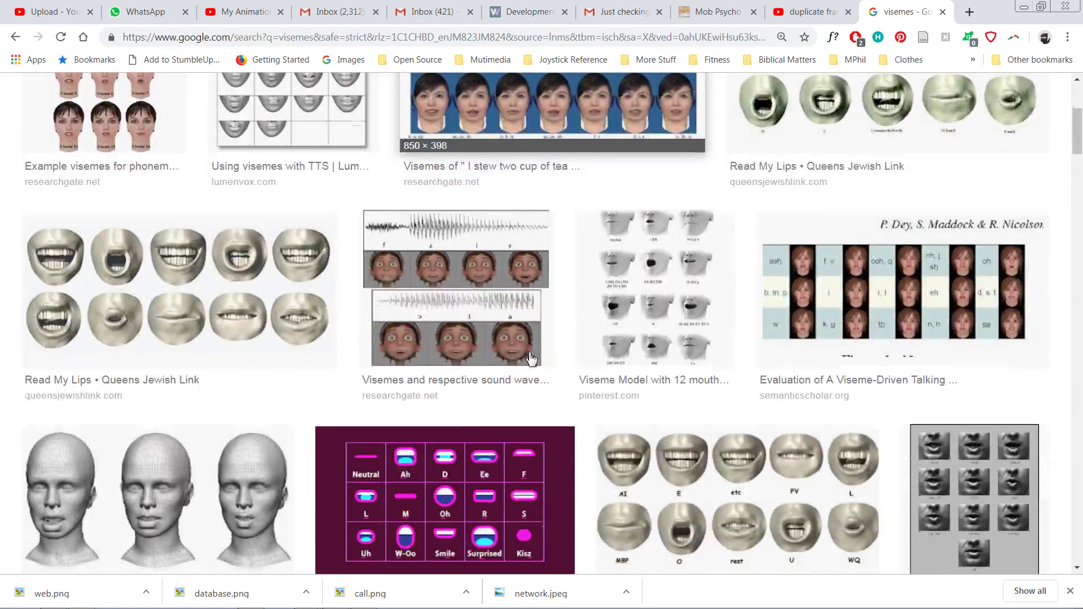
scroll(530, 358, "down", 5)
scroll(530, 295, "up", 10)
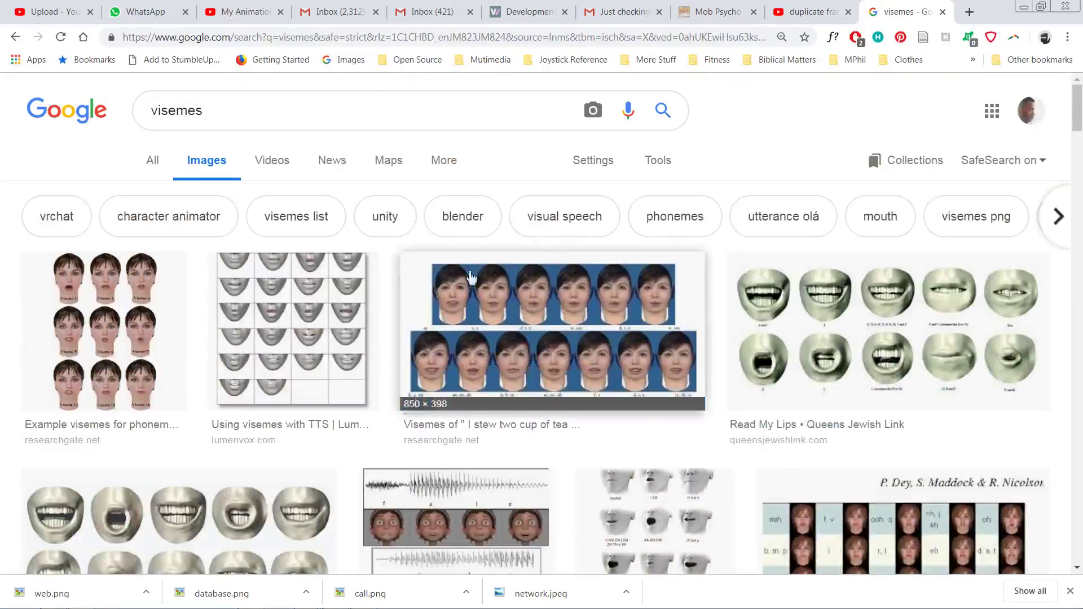
Change the image search to "mouth chart"
left_click(320, 125)
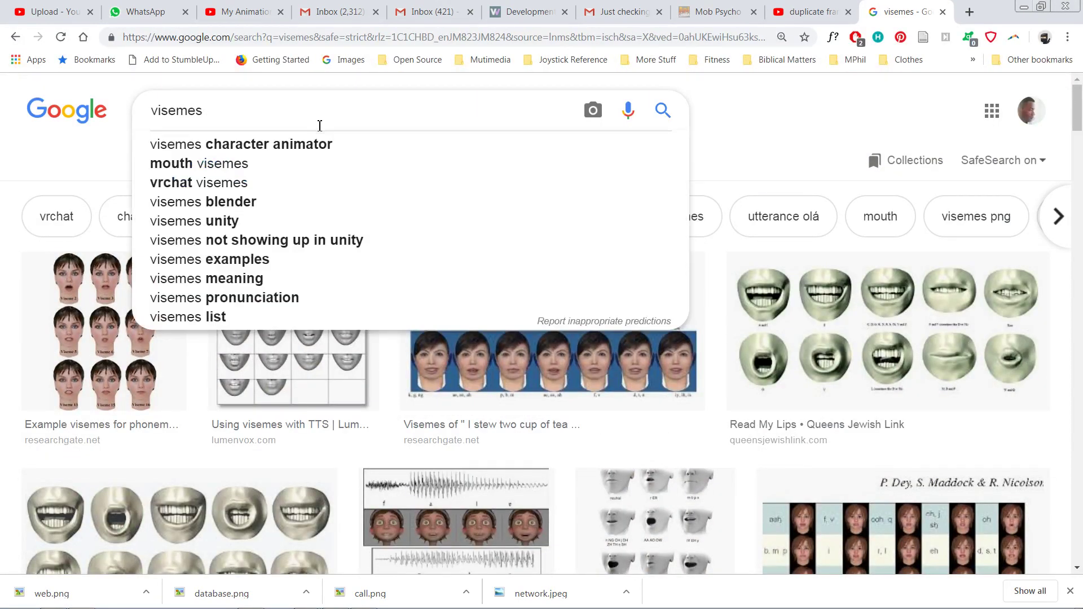
type("mouth")
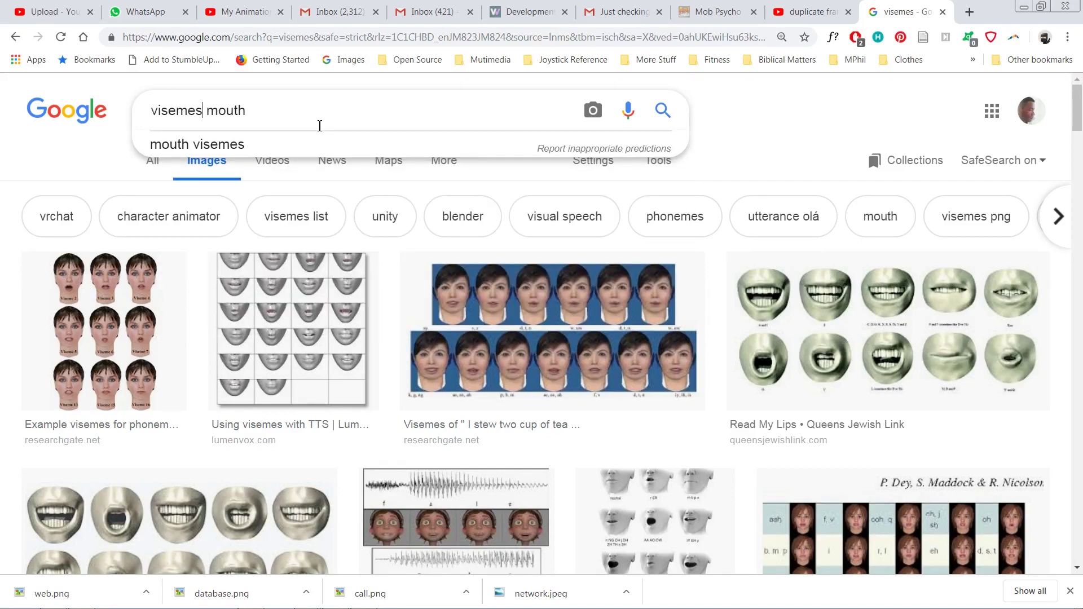
key("BackSpace")
key("BackSpace")
key("BackSpace")
key("BackSpace")
key("BackSpace")
key("BackSpace")
key("BackSpace")
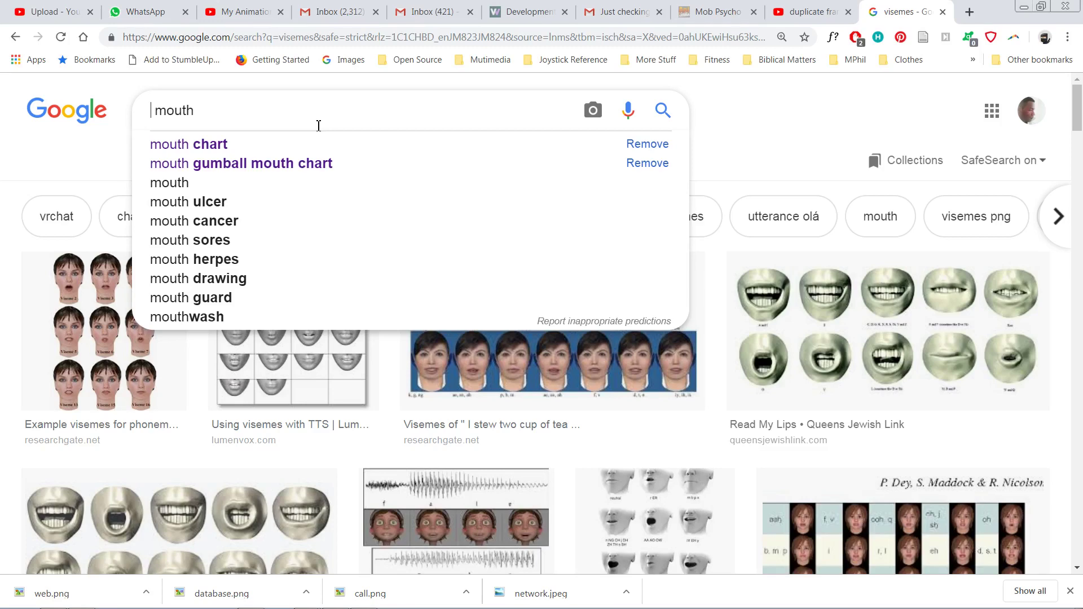
key("Down")
key("Return")
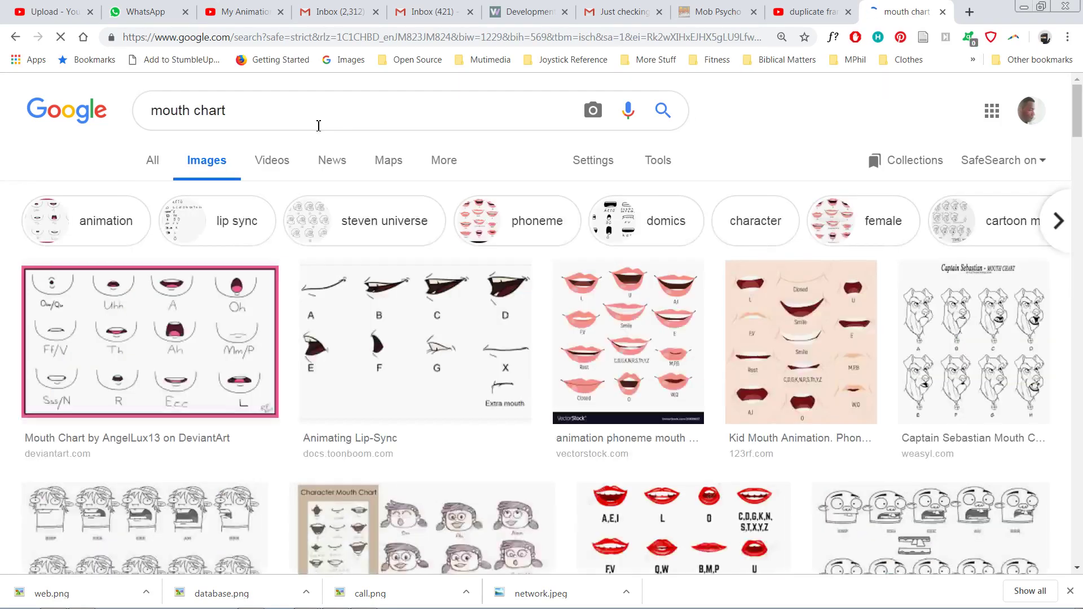
Examine several mouth charts from the image results to see which mouth shapes match which sounds
left_click(169, 337)
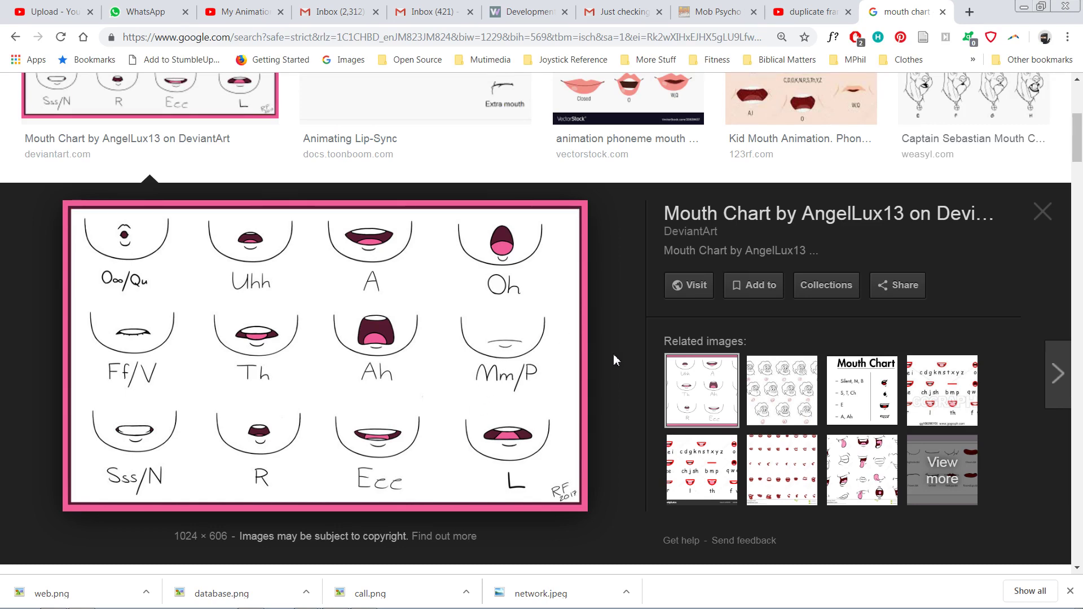
left_click(710, 451)
left_click(783, 401)
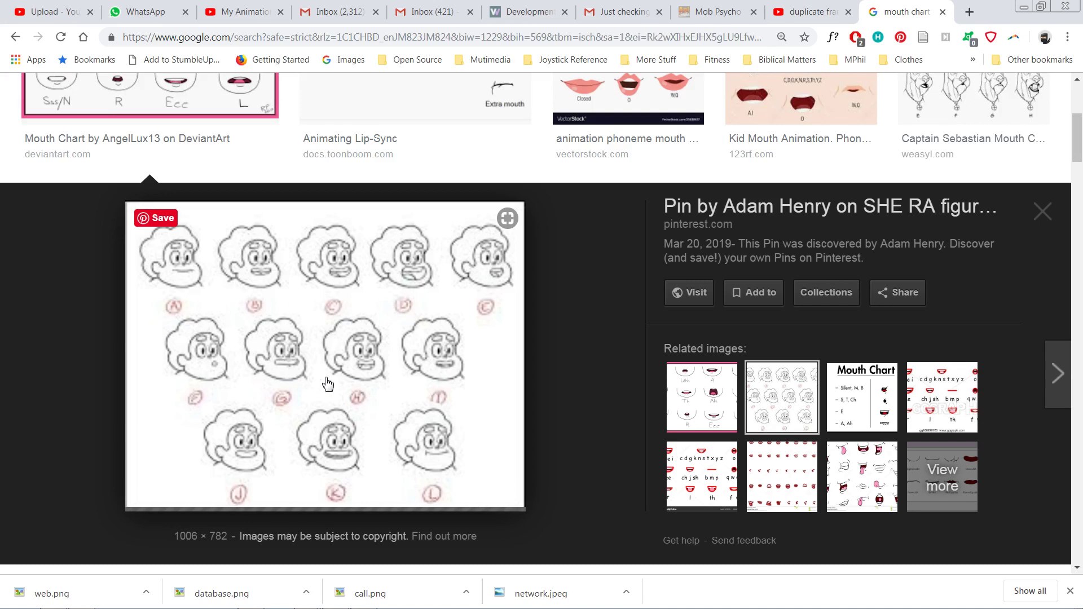
left_click(862, 398)
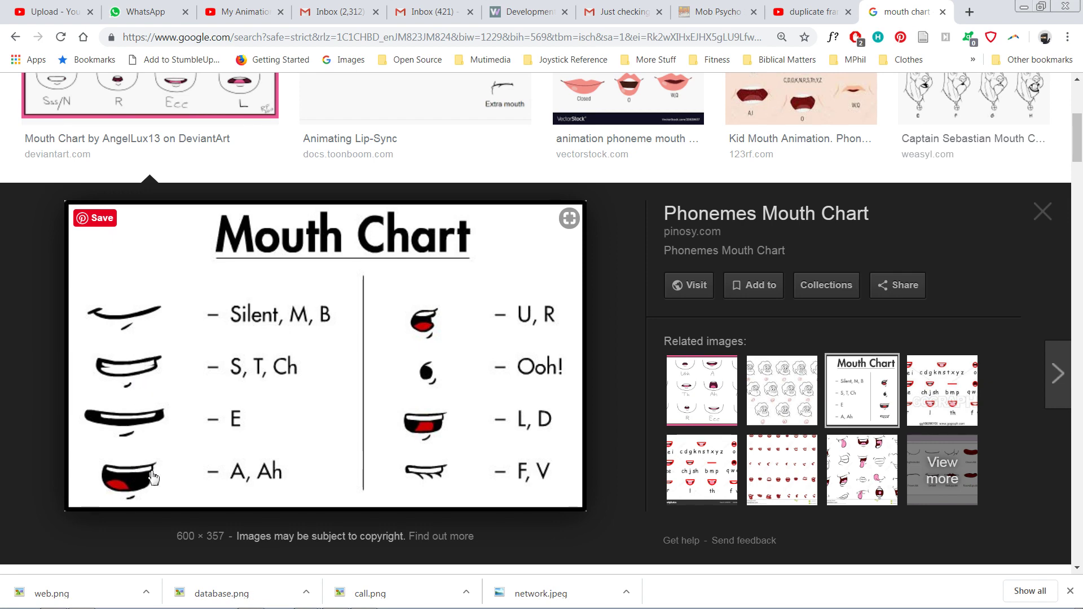
left_click(881, 462)
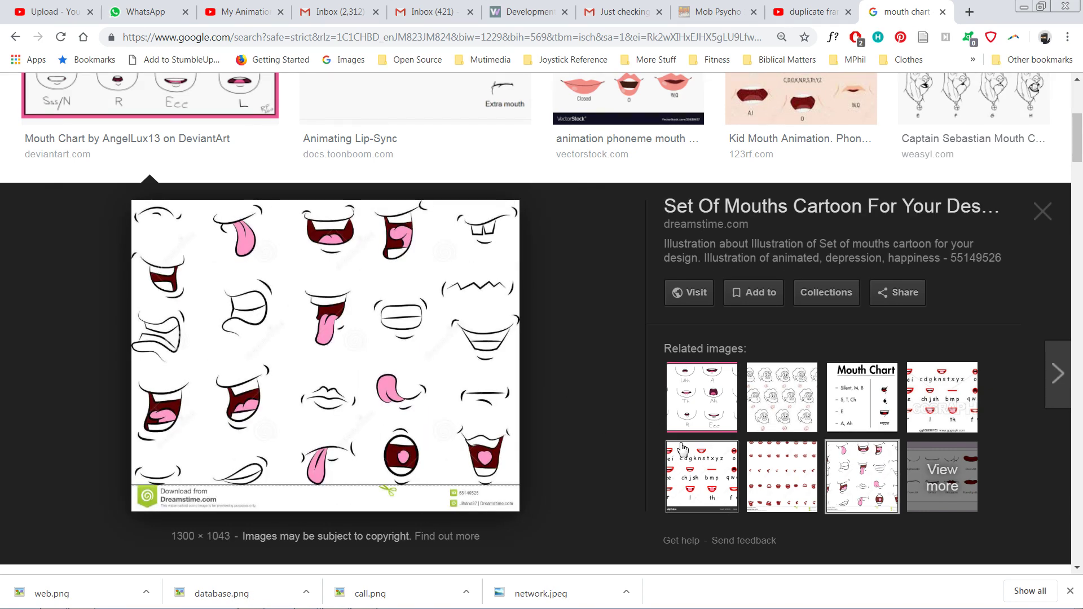
left_click(699, 471)
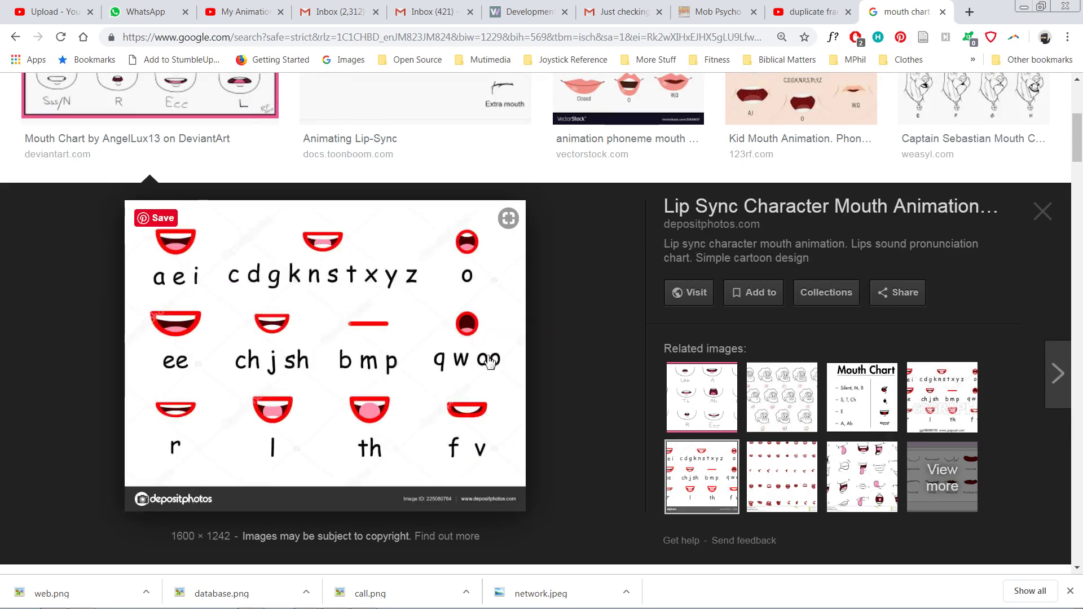
Switch back to OpenToonz and view the whole character with its frame 5 mouth
key("alt+Tab")
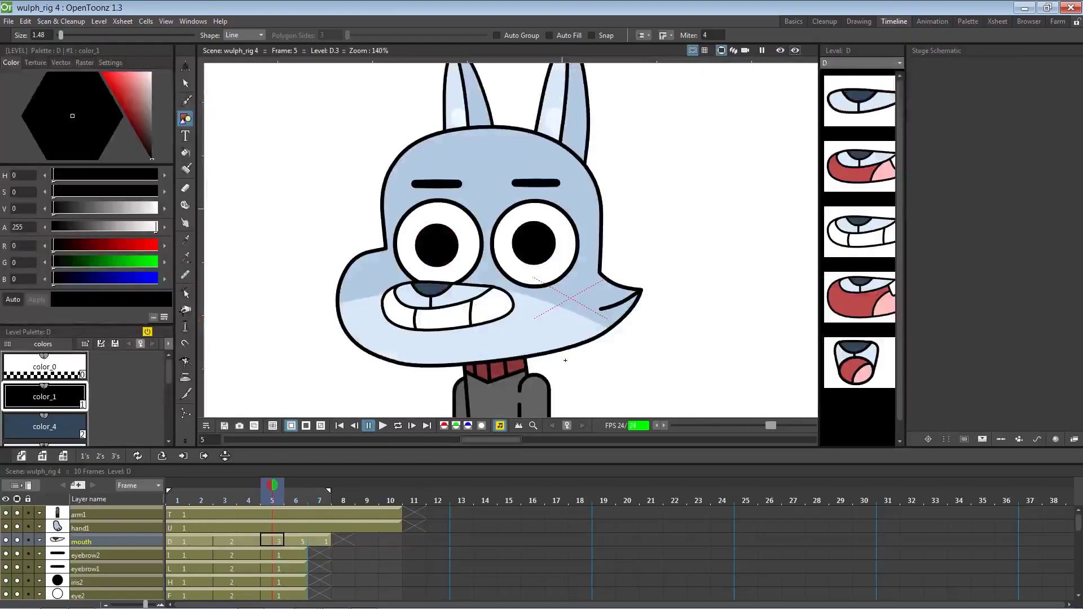
scroll(595, 340, "down", 4)
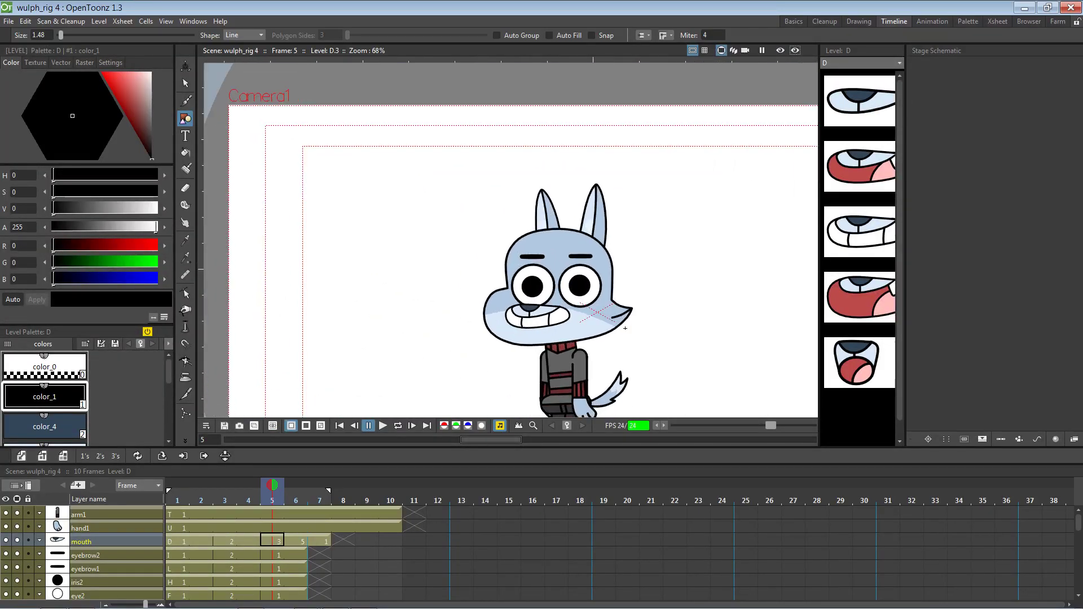
scroll(625, 328, "up", 2)
left_click_drag(625, 327, 586, 281)
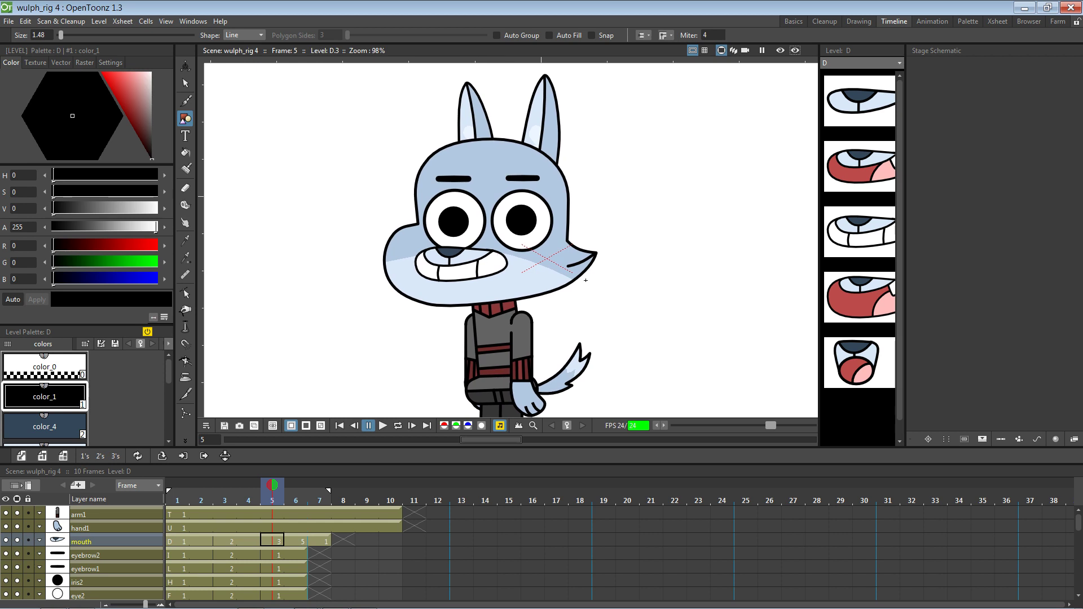